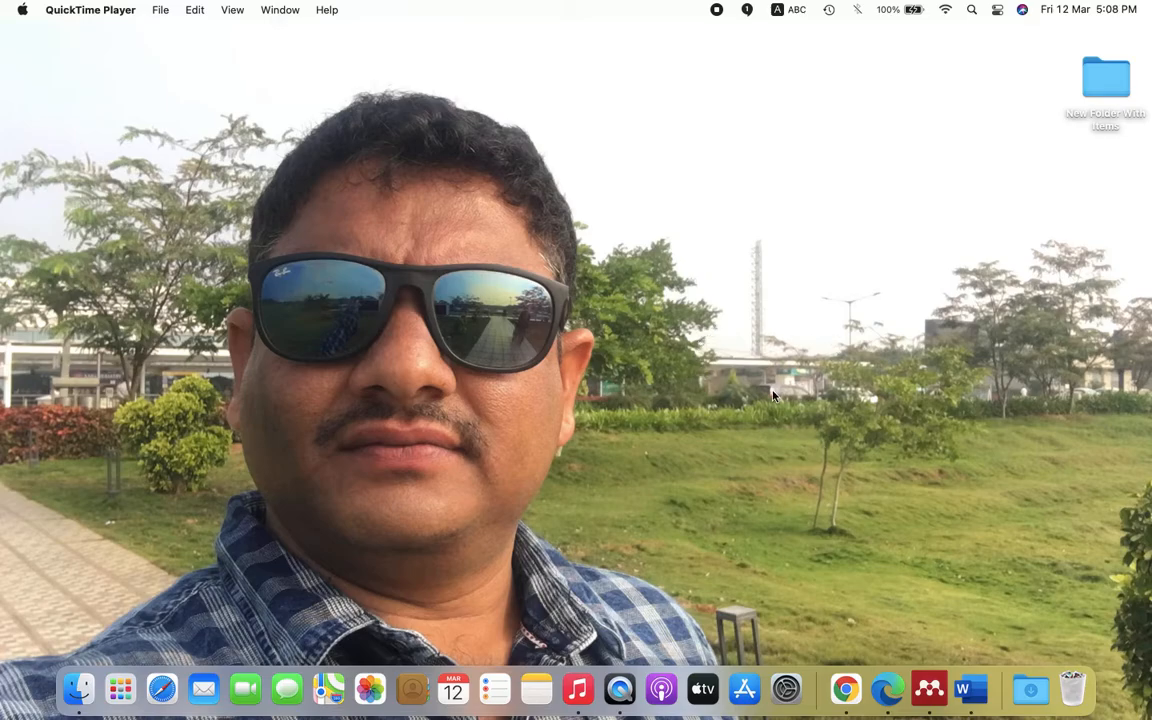
- Bring Mendeley Desktop forward from the Dock to show its All Documents library
left_click(929, 681)
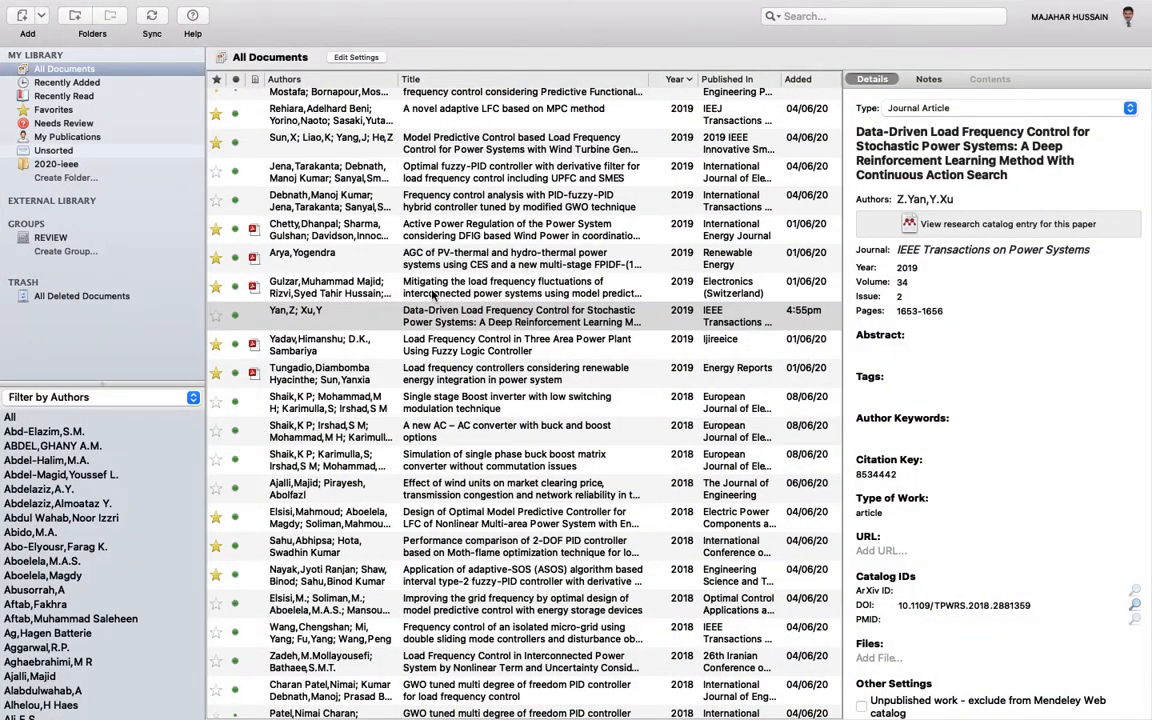
- Scroll the All Documents list back up to the top
scroll(436, 298, "up", 15)
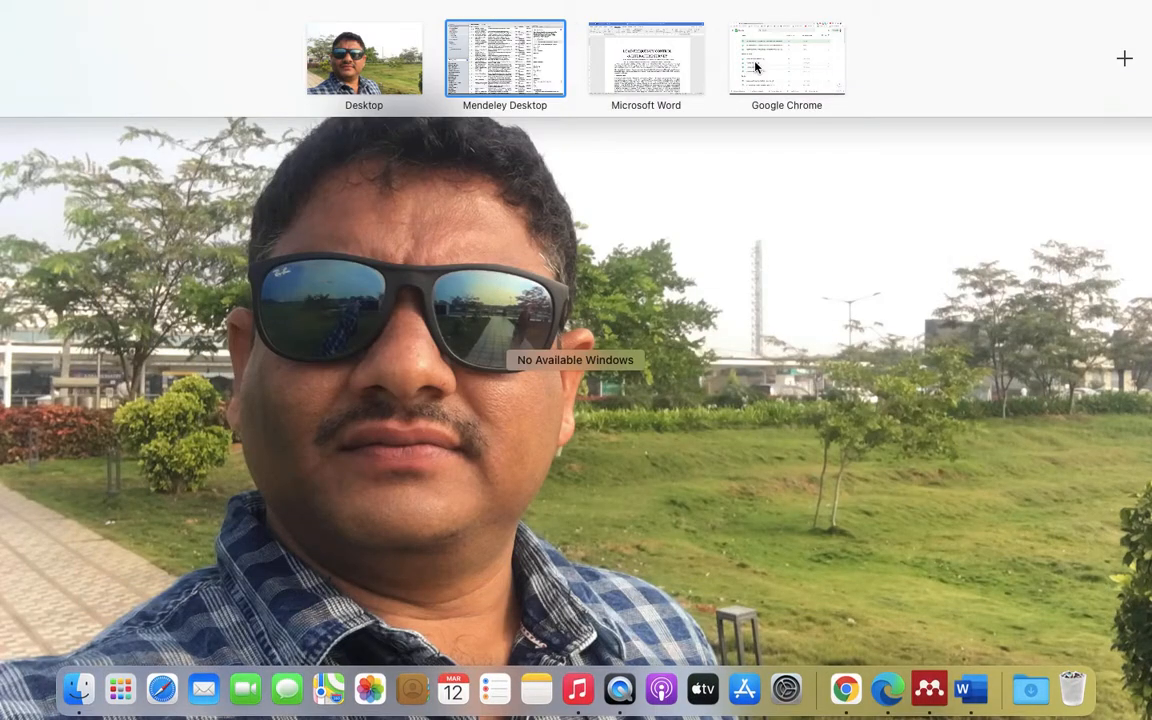
- In a new Chrome tab, search 'mendeley download' and open the Download Mendeley Desktop page
left_click(755, 63)
left_click(1100, 19)
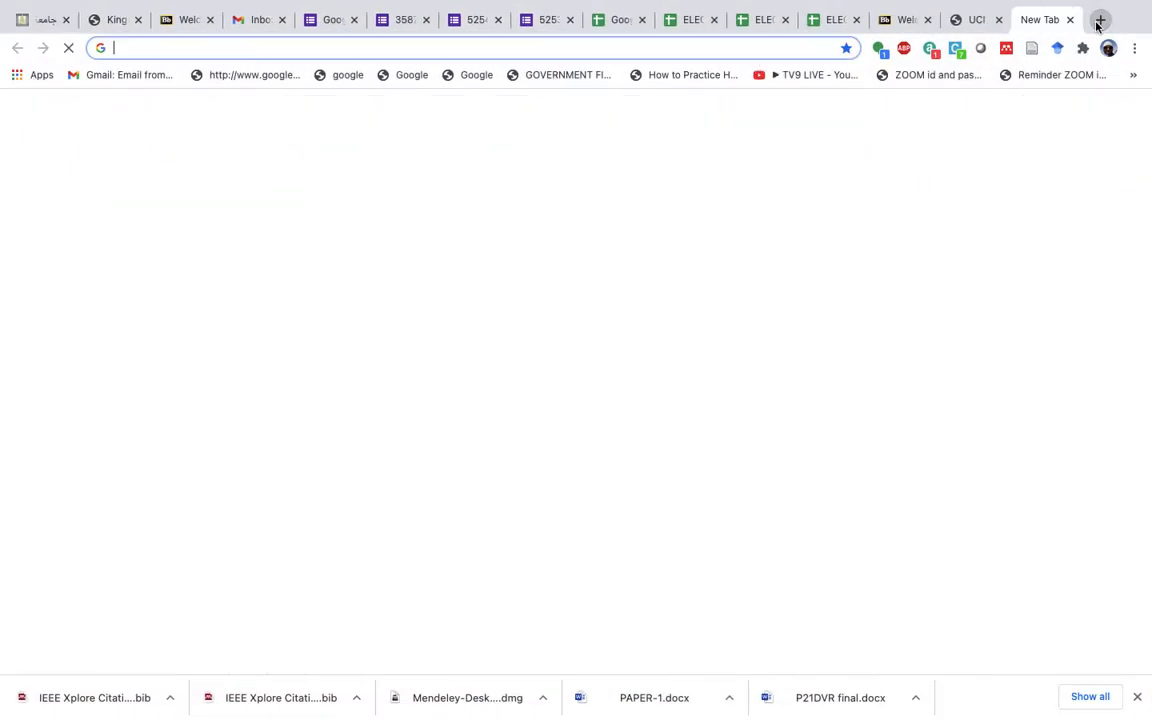
type("me")
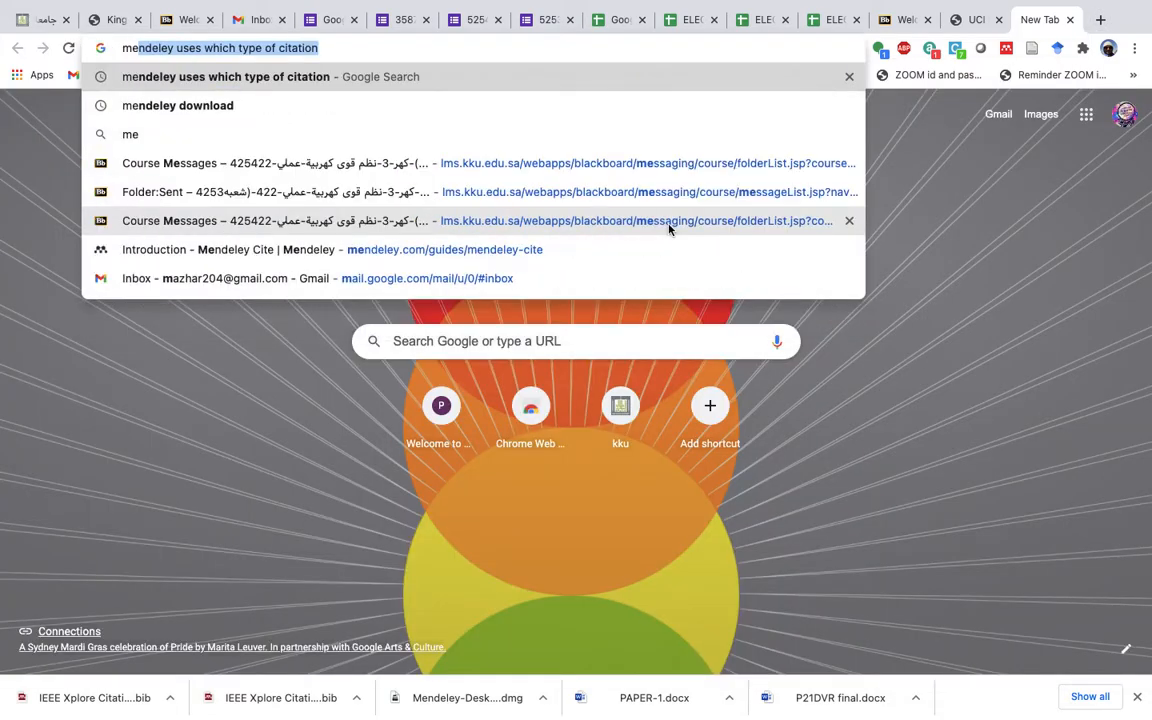
key("Down")
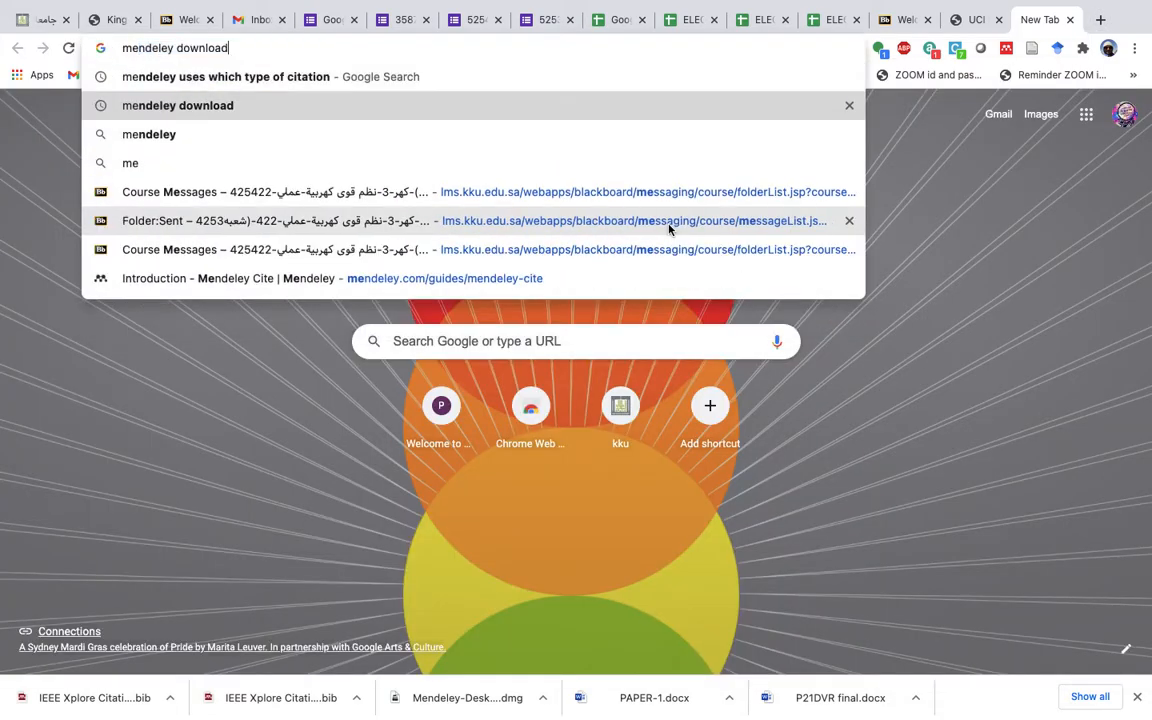
key("Return")
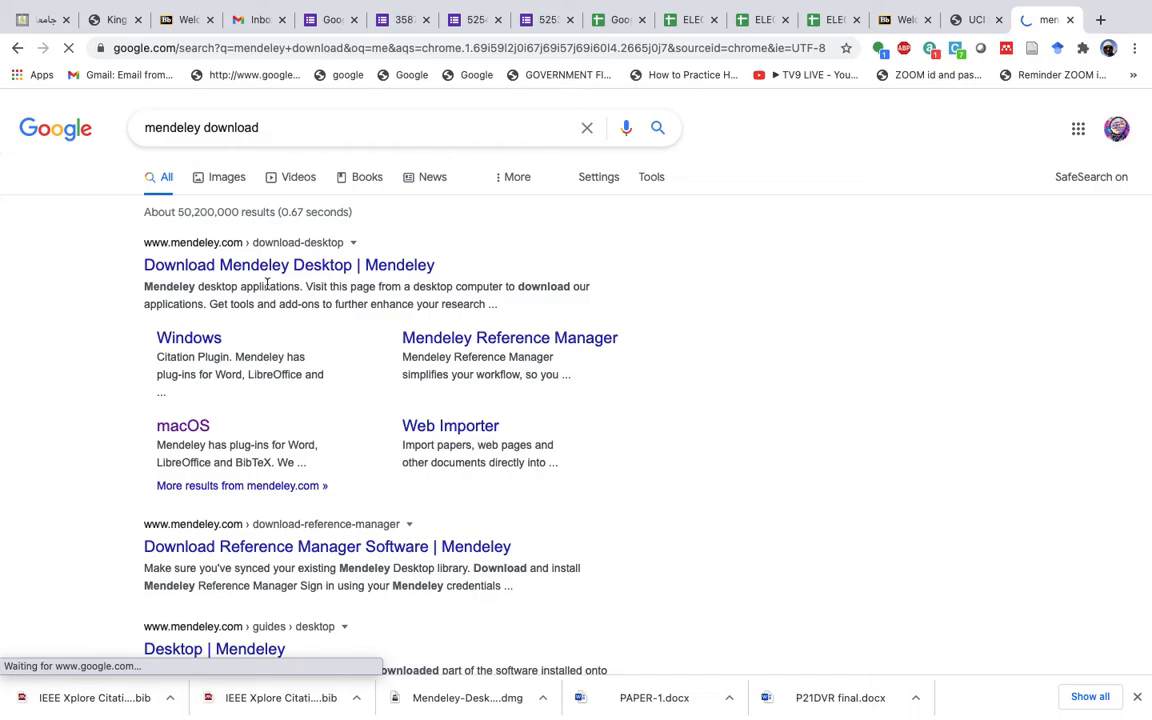
left_click(257, 276)
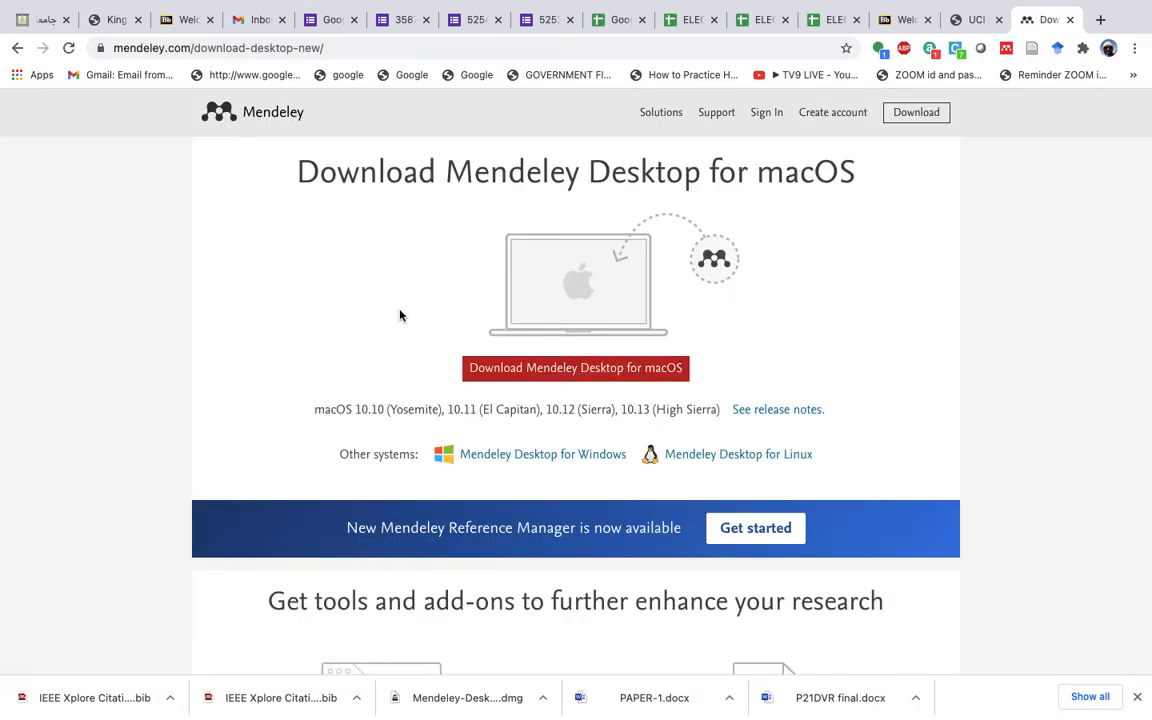
scroll(394, 324, "down", 5)
scroll(394, 324, "up", 5)
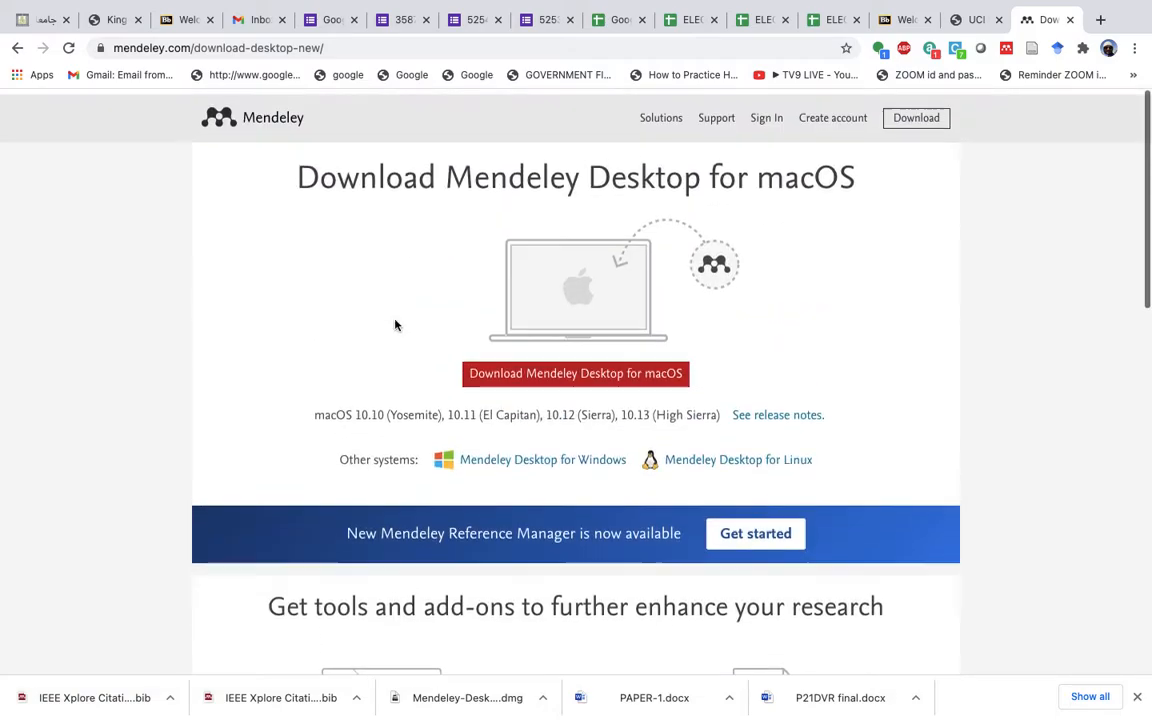
scroll(394, 324, "down", 1)
scroll(394, 324, "down", 5)
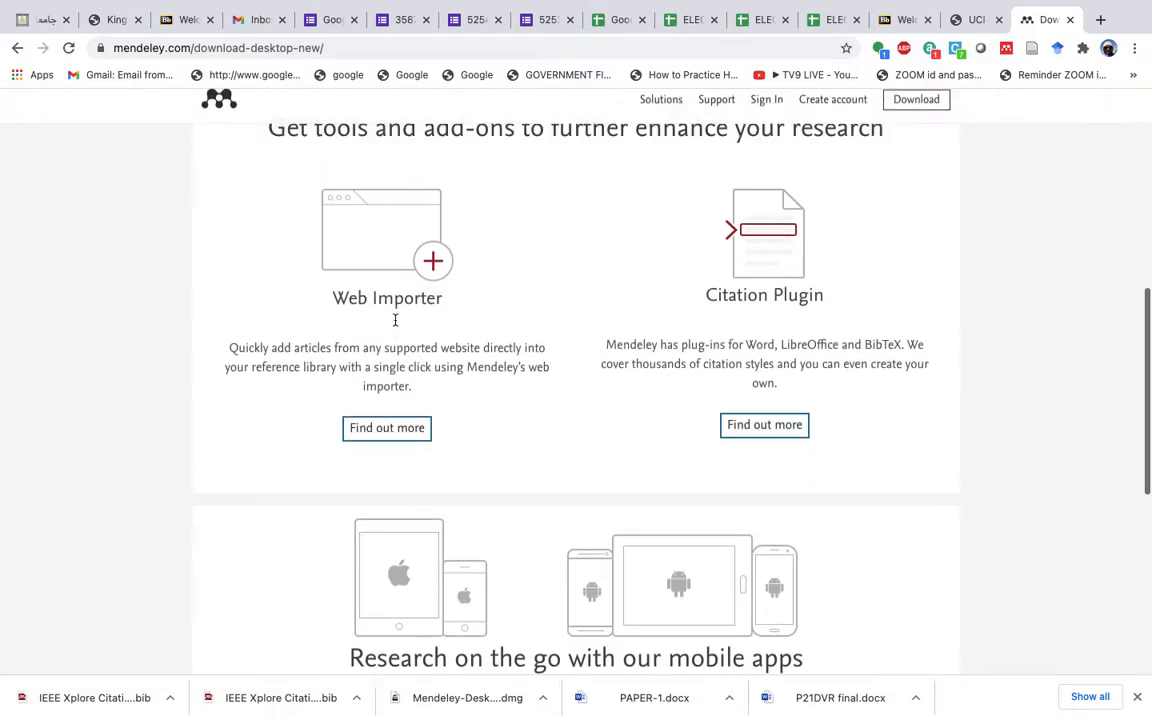
scroll(375, 298, "up", 5)
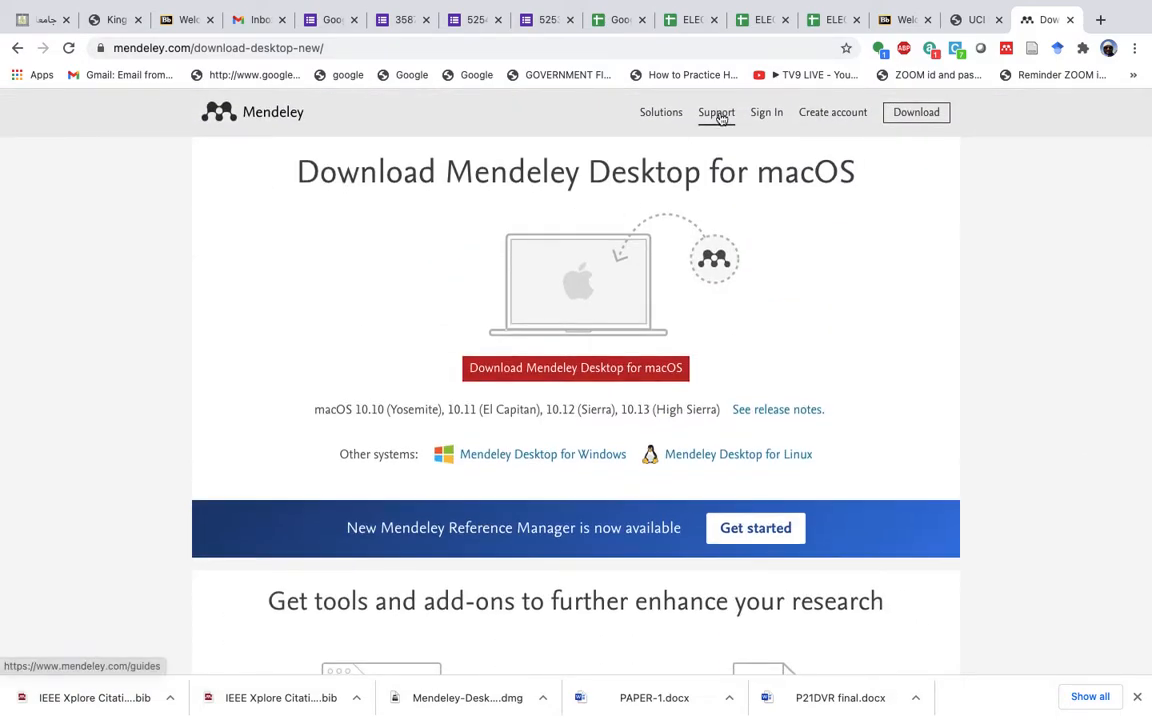
- Open the Mendeley Desktop product page under Solutions and look through it
left_click(647, 118)
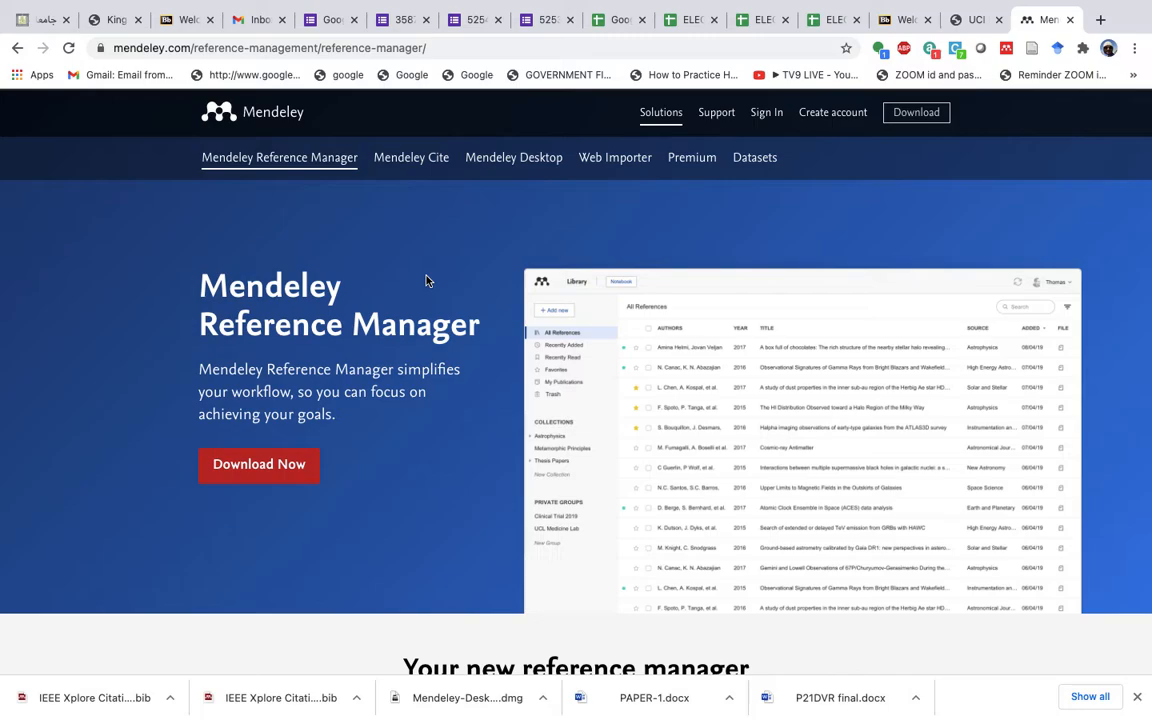
left_click(519, 169)
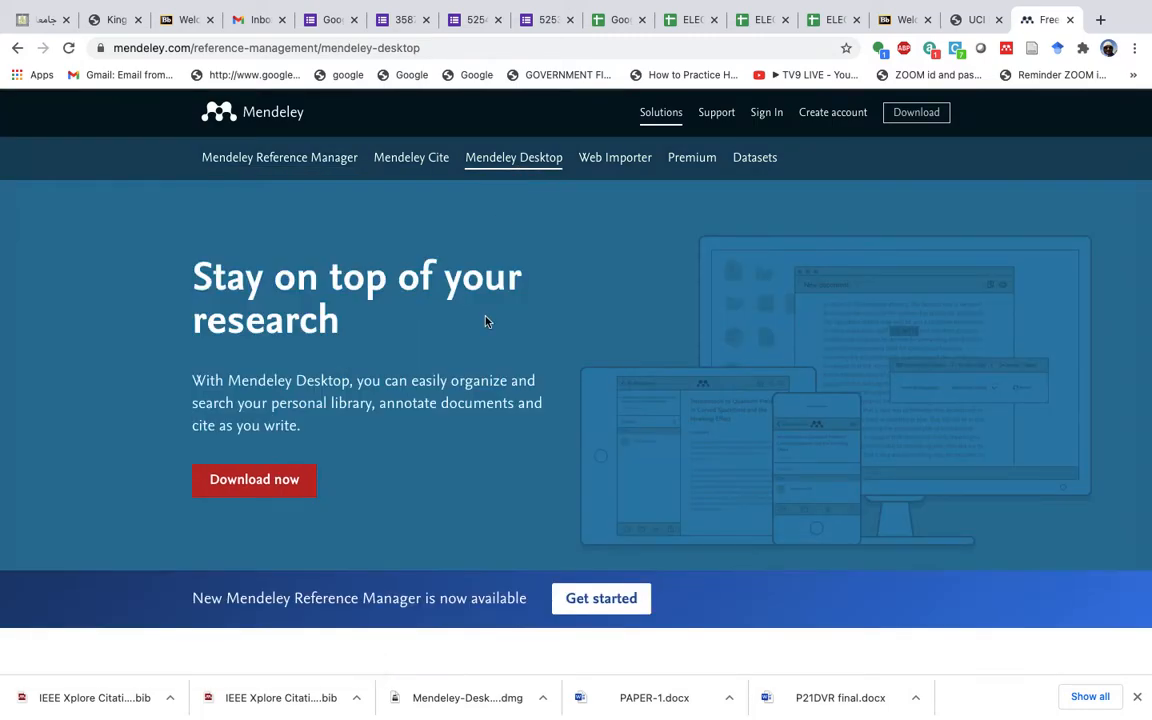
scroll(437, 370, "down", 3)
scroll(435, 403, "up", 3)
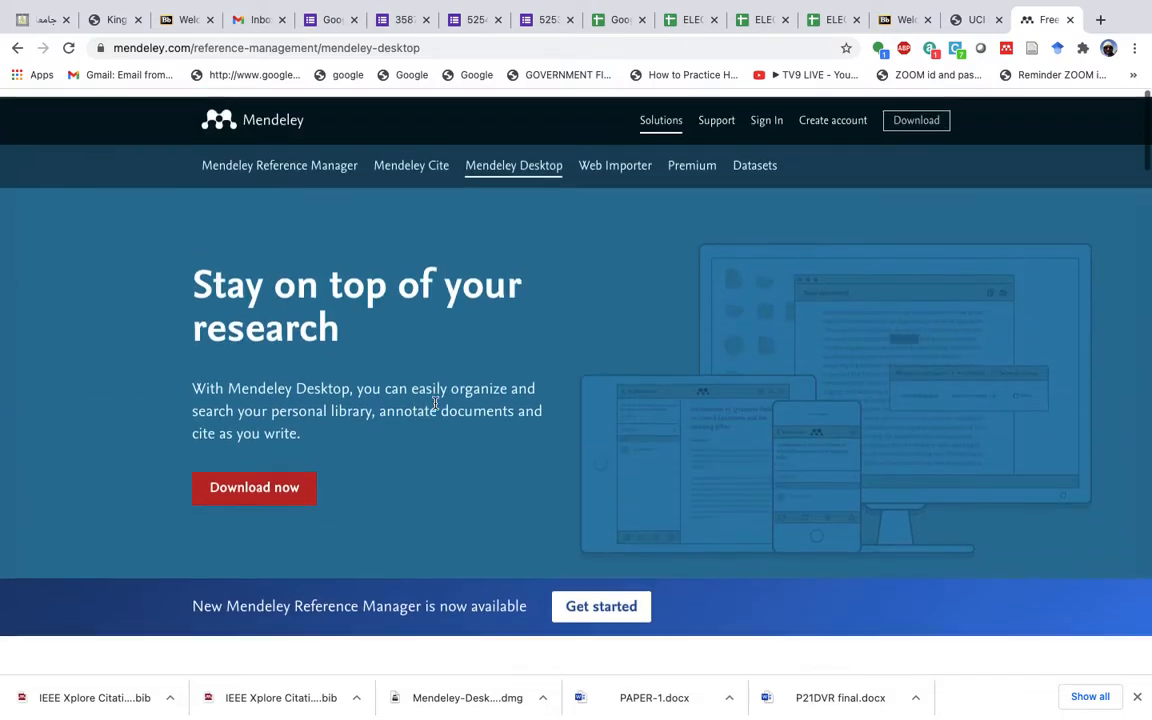
scroll(435, 403, "down", 10)
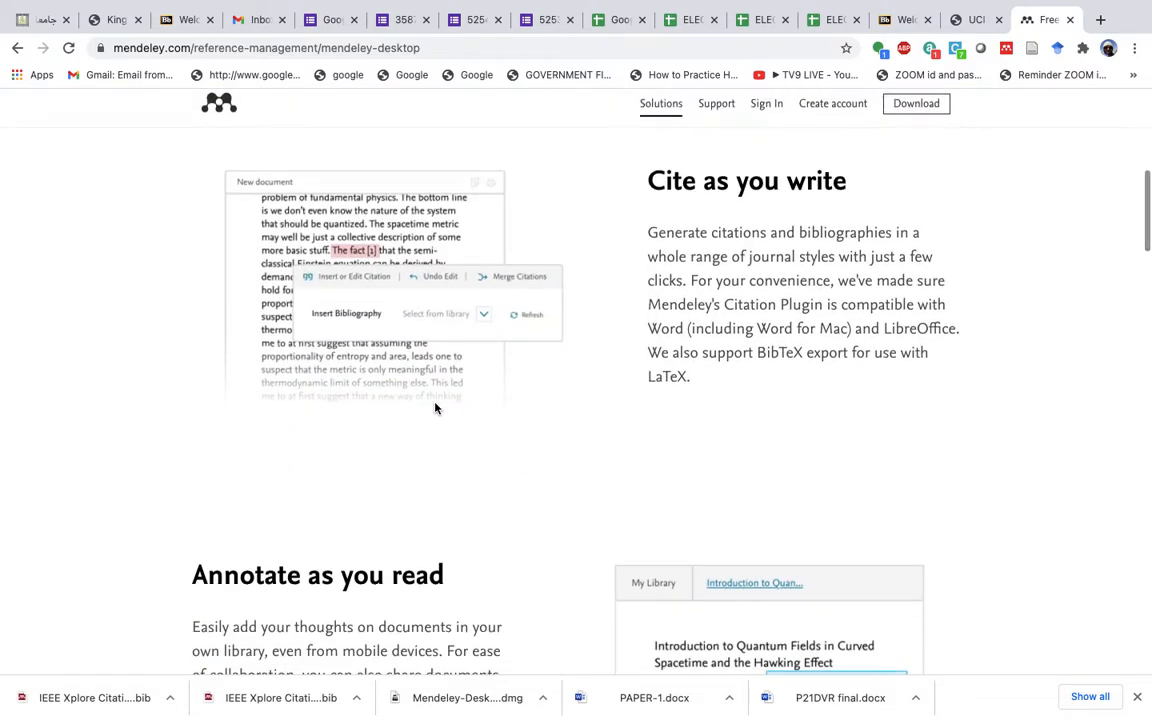
scroll(435, 407, "up", 10)
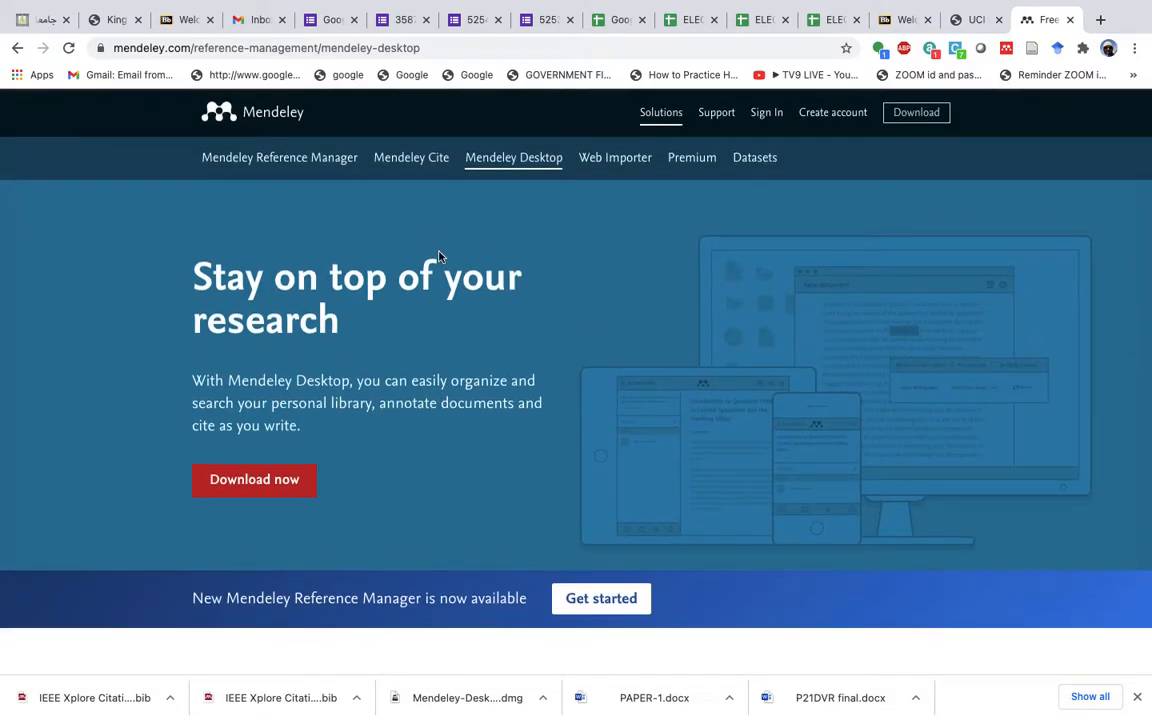
- Cut the address down to mendeley.com/ and load the Mendeley home page
left_click(473, 47)
double_click(473, 47)
left_click(500, 47)
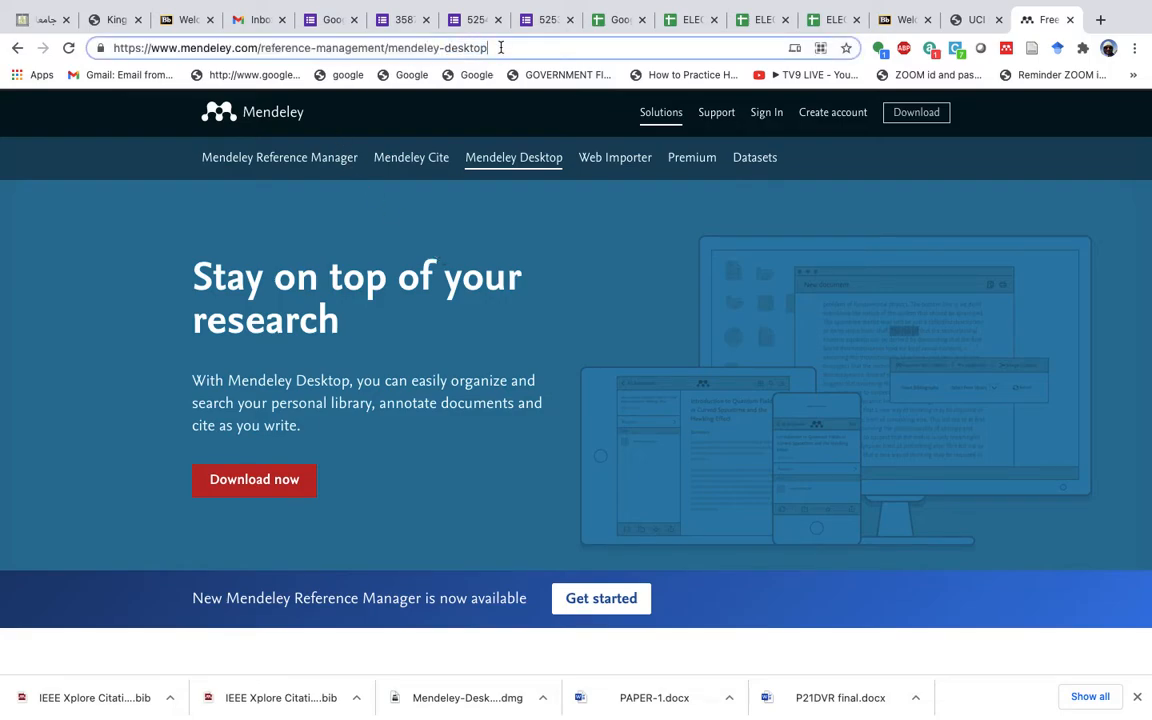
key("BackSpace")
key("BackSpace")
key("BackSpace")
key("BackSpace")
key("BackSpace")
key("BackSpace")
key("BackSpace")
key("BackSpace")
key("BackSpace")
key("BackSpace")
key("BackSpace")
key("BackSpace")
key("BackSpace")
key("BackSpace")
key("BackSpace")
key("BackSpace")
key("BackSpace")
key("BackSpace")
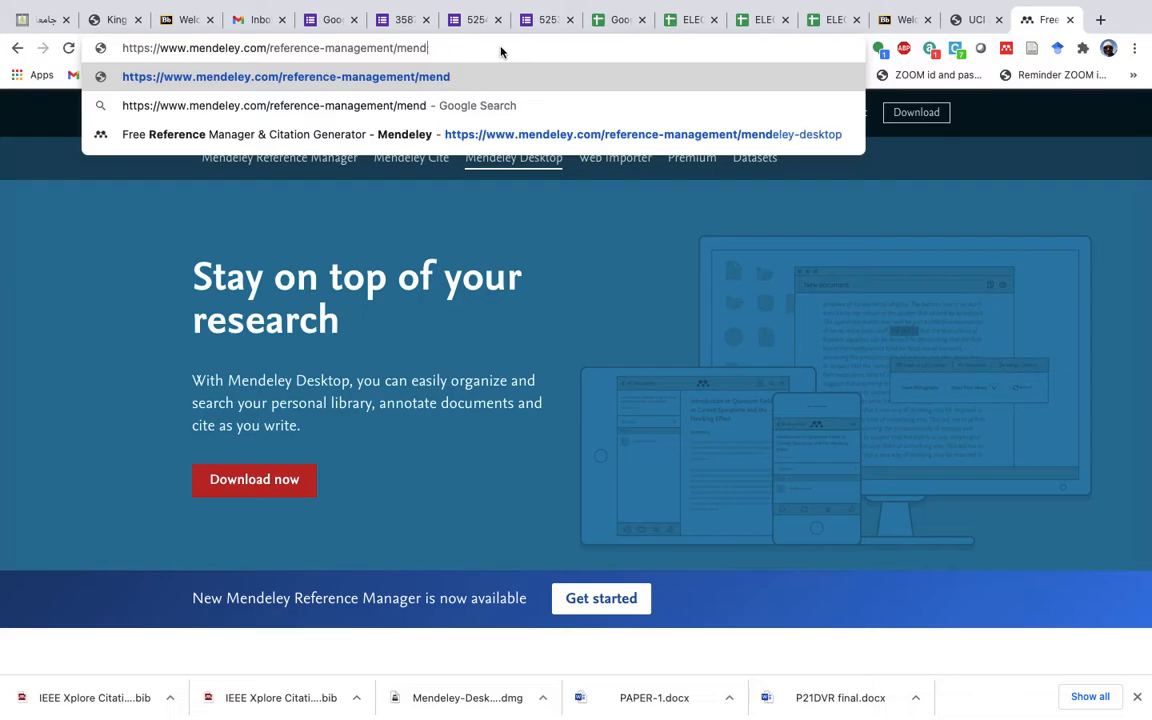
key("BackSpace")
key("BackSpace")
key("BackSpace")
key("BackSpace")
key("BackSpace")
key("BackSpace")
key("BackSpace")
key("BackSpace")
key("BackSpace")
key("BackSpace")
key("BackSpace")
key("BackSpace")
key("BackSpace")
key("BackSpace")
key("BackSpace")
key("BackSpace")
key("BackSpace")
key("BackSpace")
key("BackSpace")
key("BackSpace")
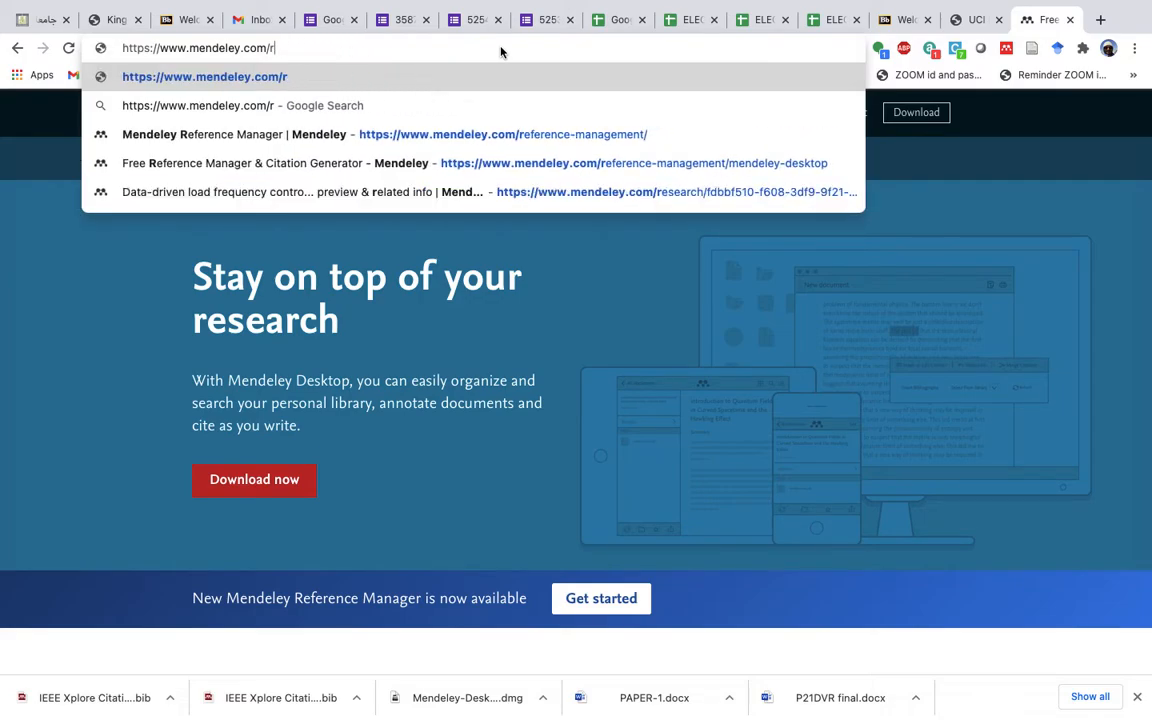
type("/")
key("Return")
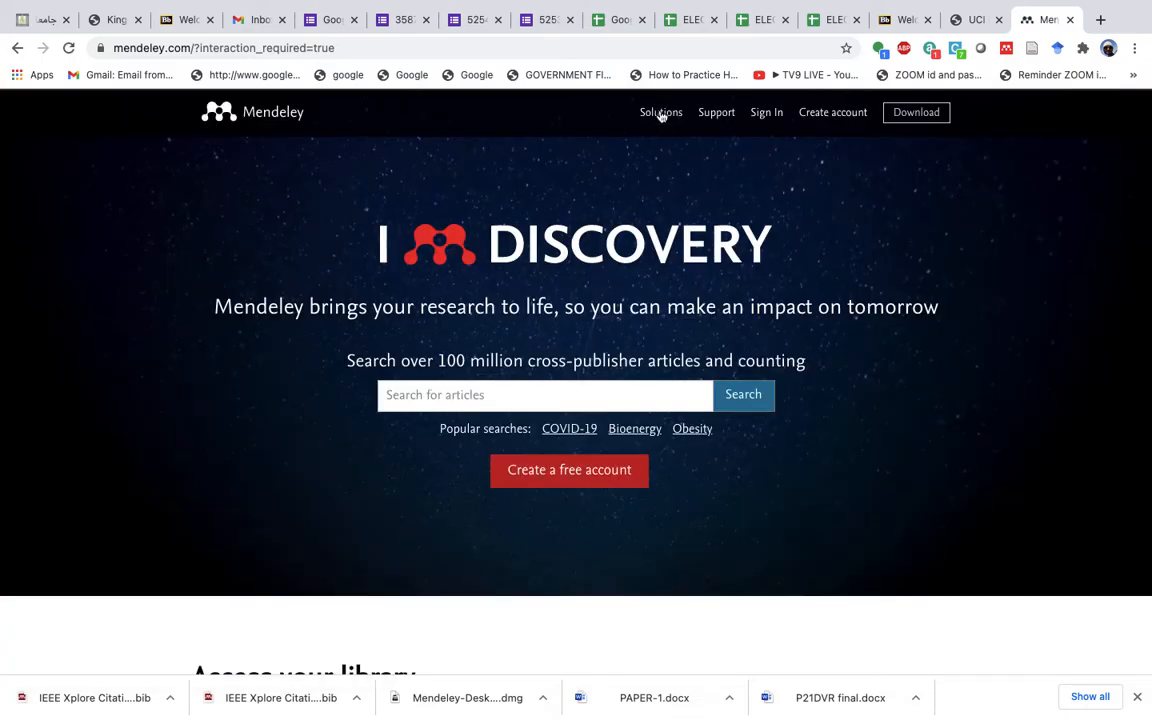
- Open the Download Mendeley Desktop for macOS page and review its Windows and Linux versions
left_click(913, 114)
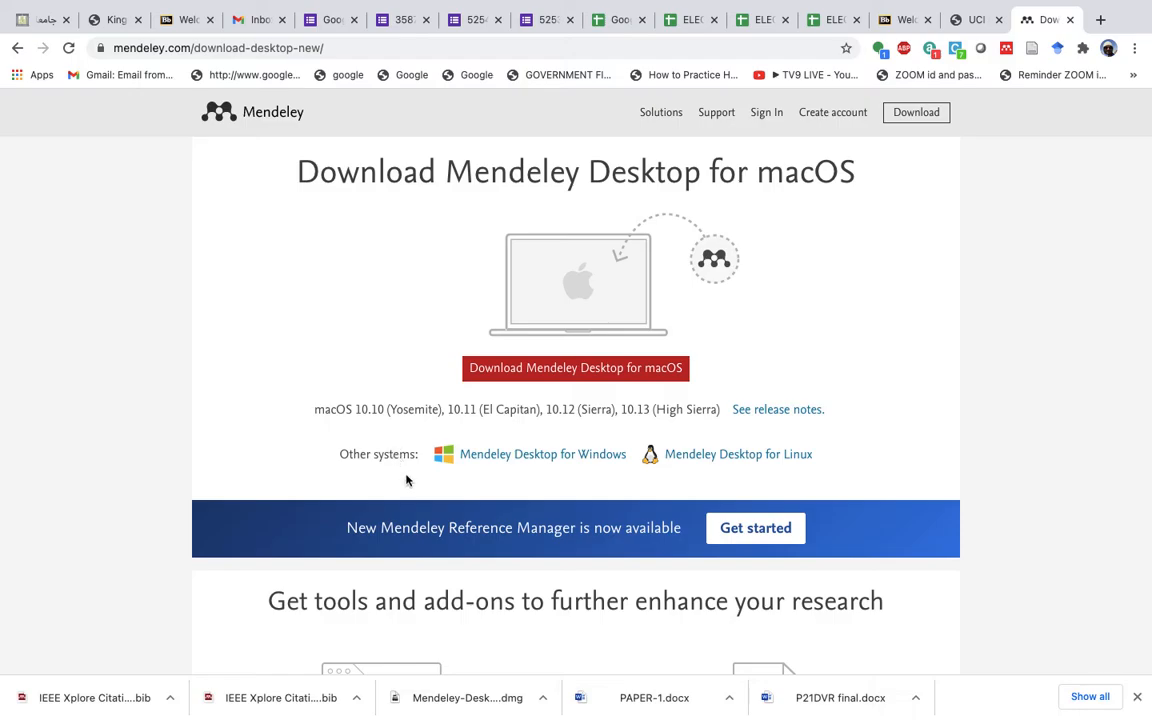
scroll(620, 380, "down", 2)
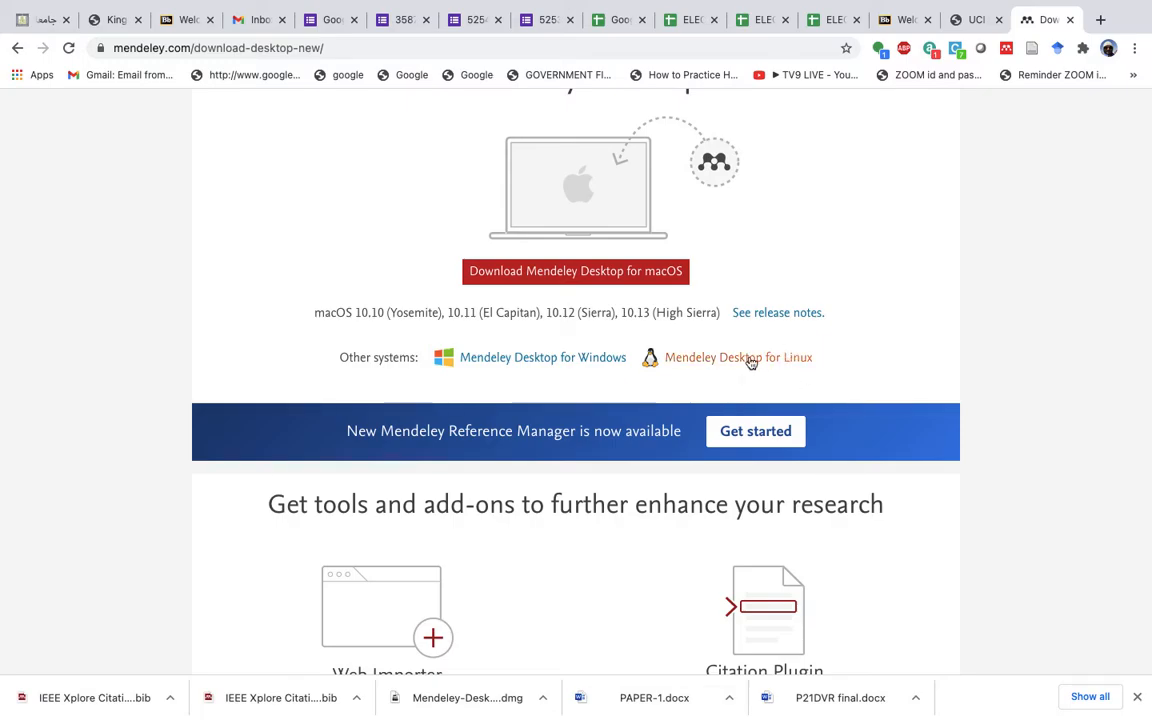
scroll(666, 393, "down", 2)
scroll(666, 393, "up", 4)
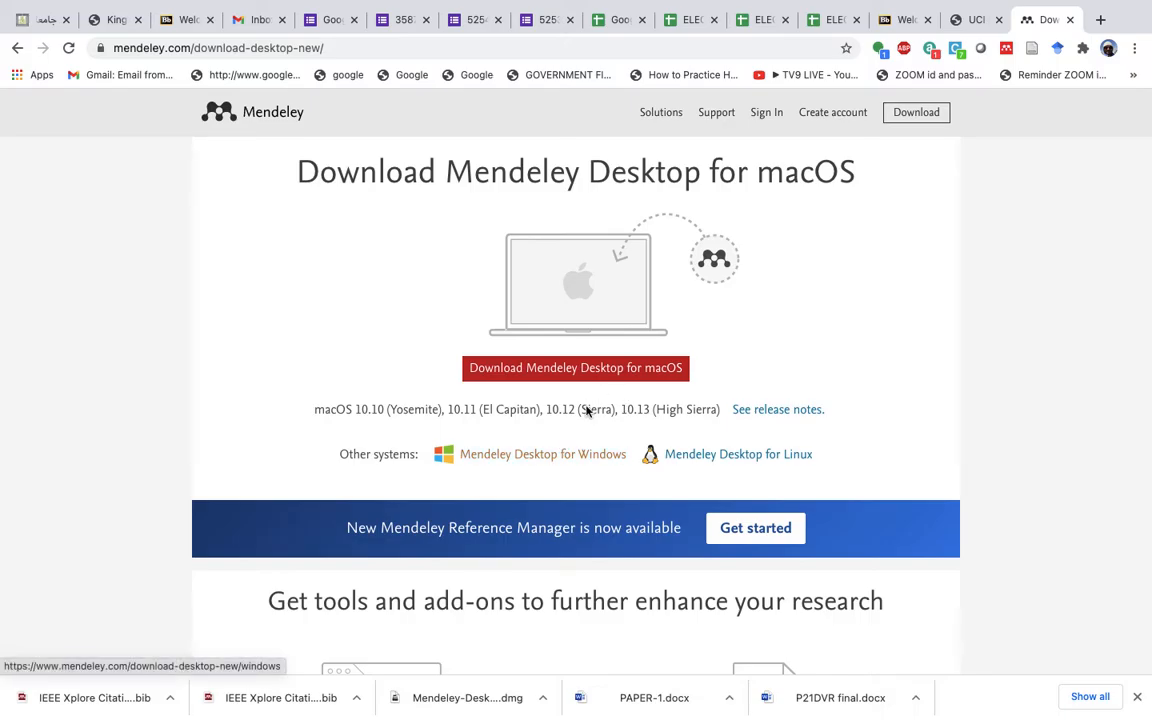
key("ctrl+Up")
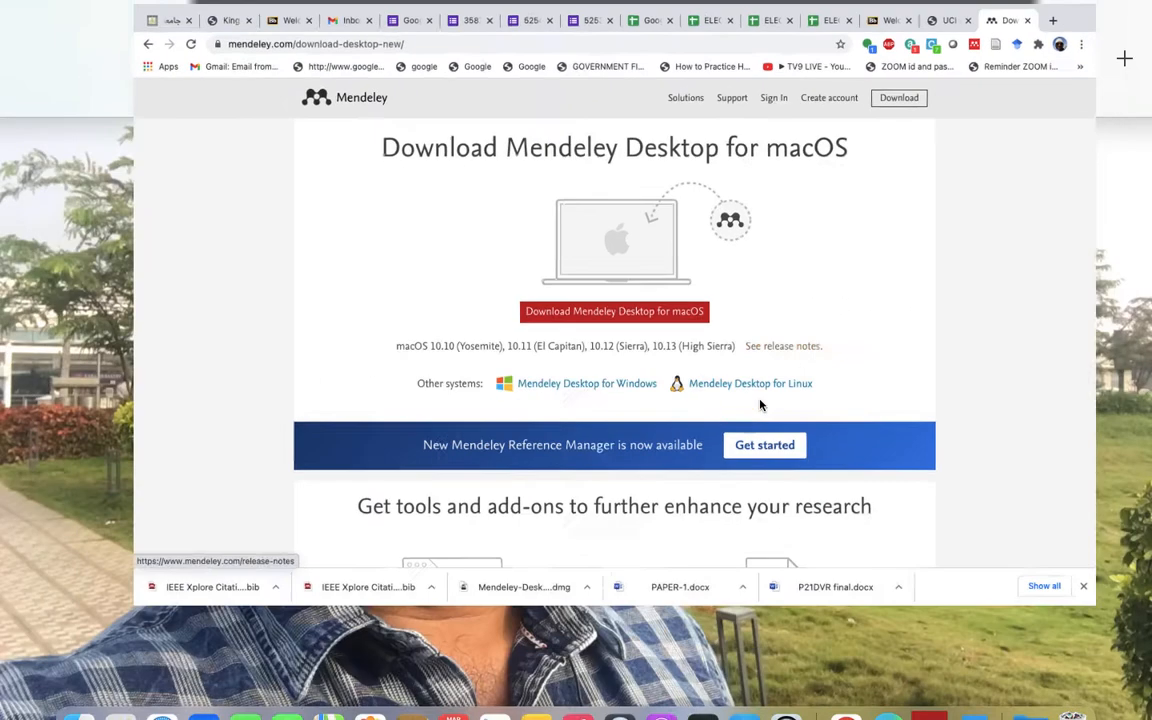
- Switch to Mendeley Desktop and scroll the library from 2020 papers down to the 1940s and back
left_click(937, 671)
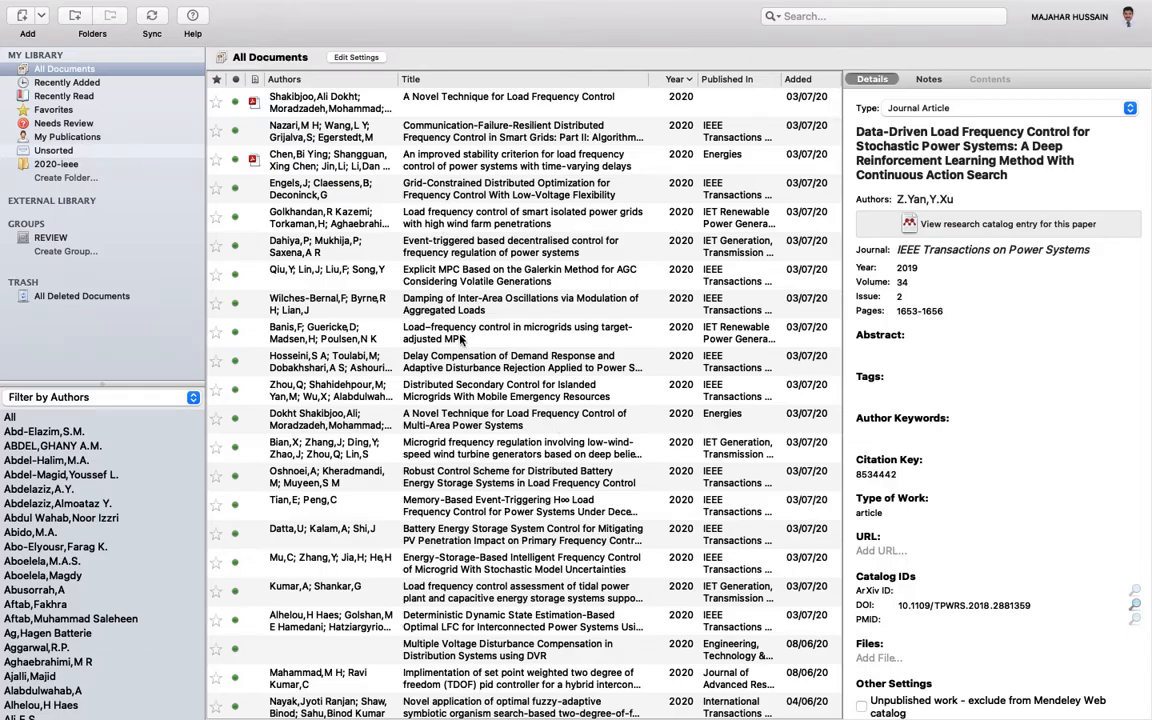
scroll(455, 233, "down", 6)
scroll(455, 233, "down", 20)
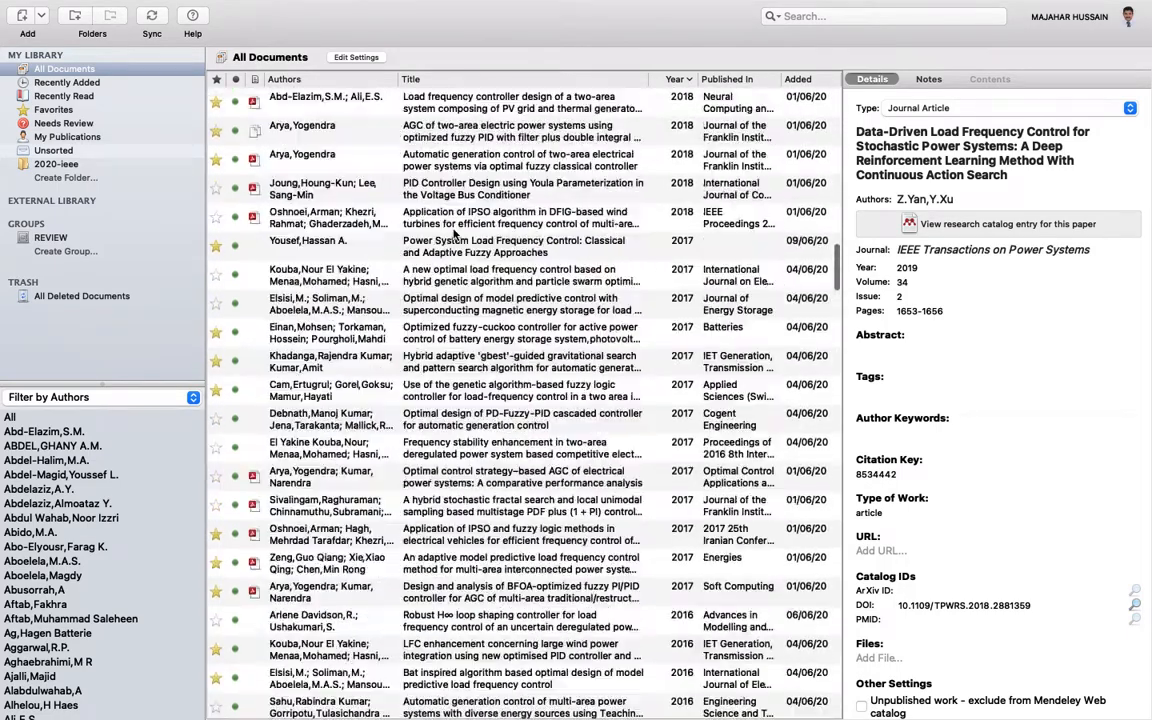
scroll(455, 233, "down", 15)
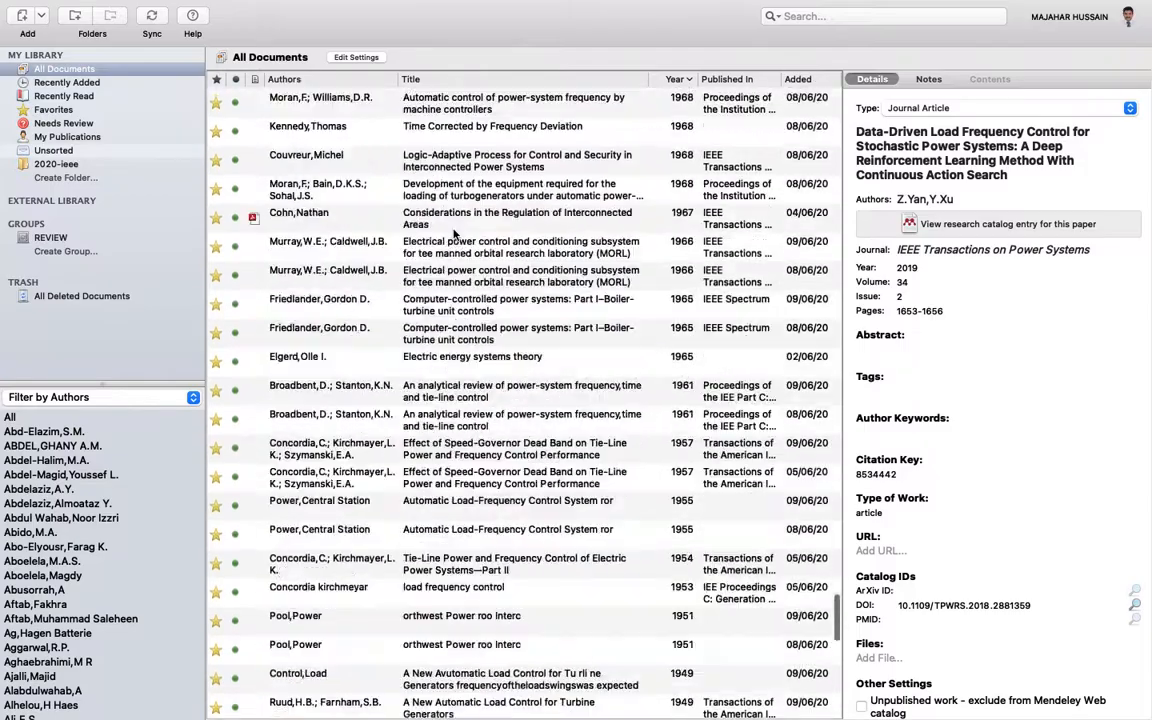
scroll(455, 233, "up", 20)
scroll(455, 233, "up", 15)
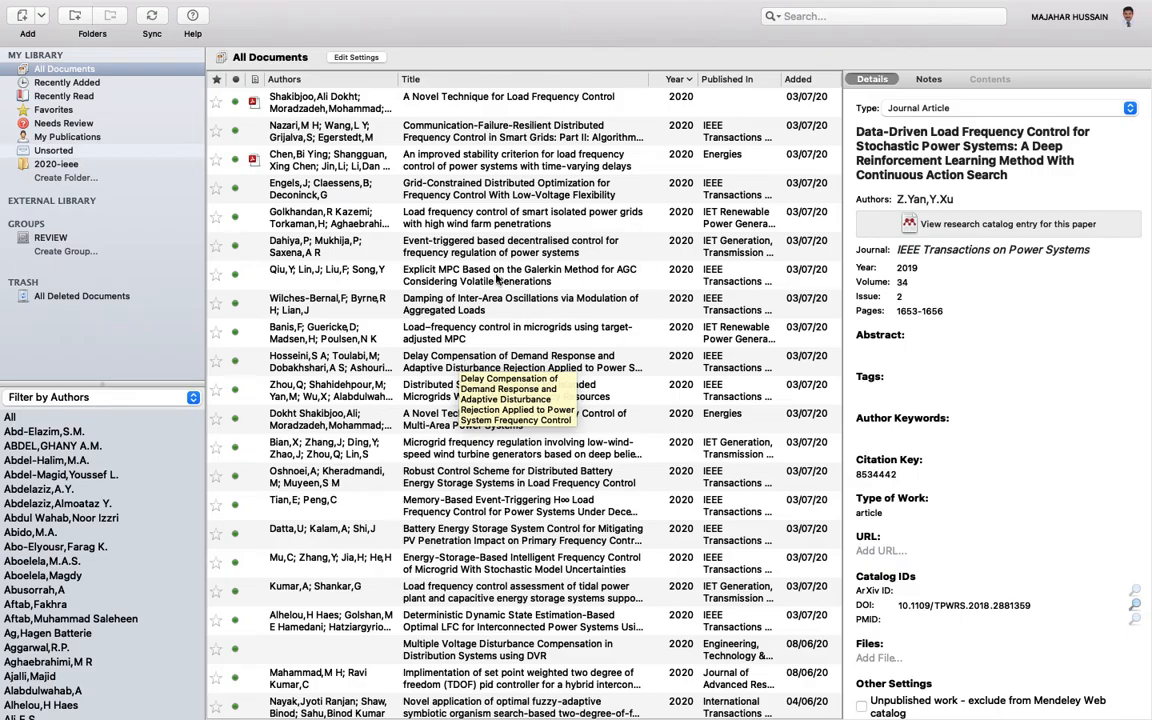
key("ctrl+Up")
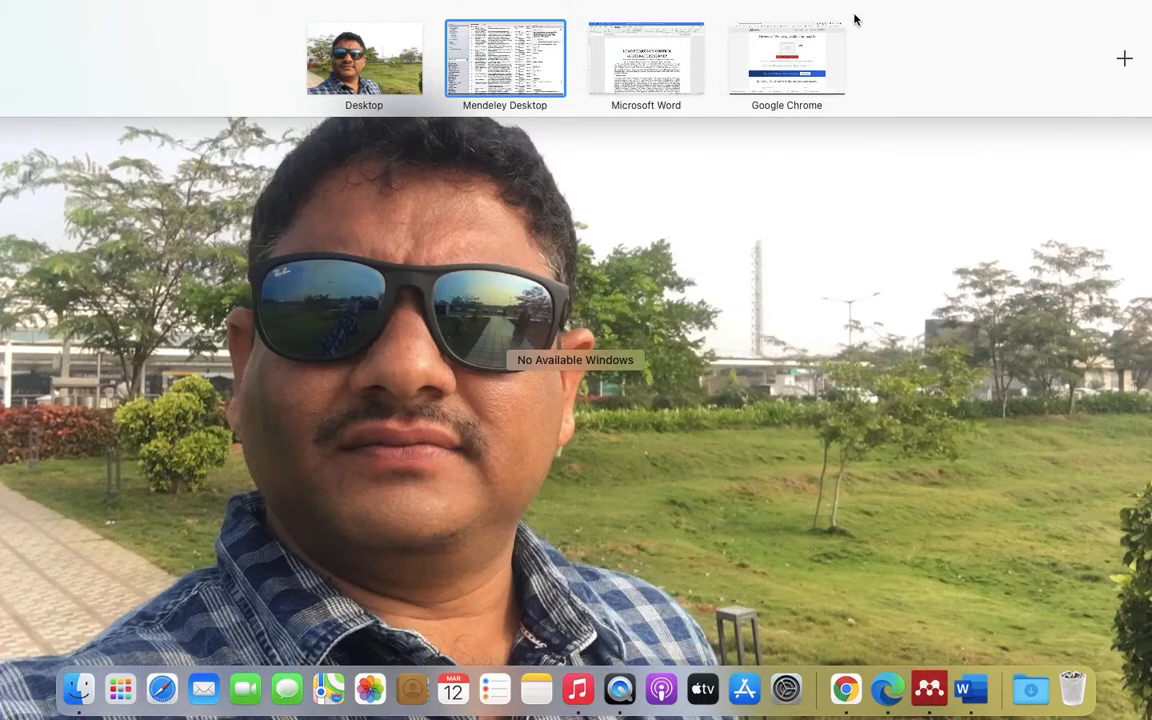
- Search 'load frequency control with pi controller' and view the ScienceDirect PI Controller article
left_click(752, 76)
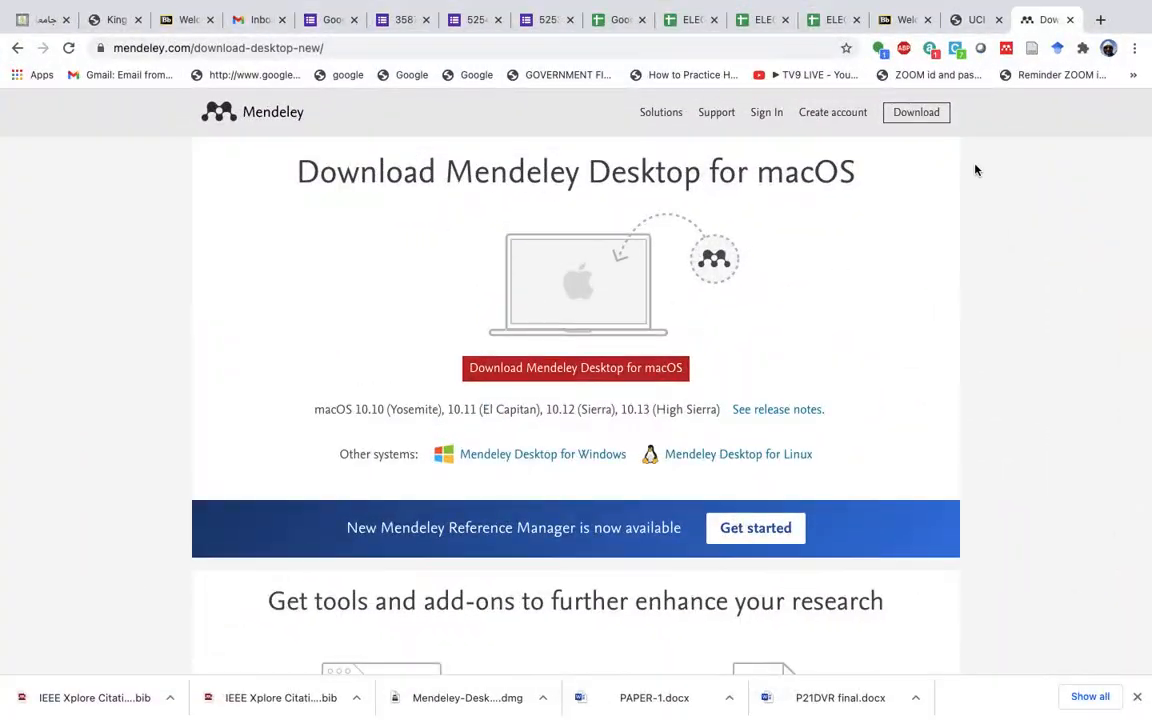
left_click(1100, 19)
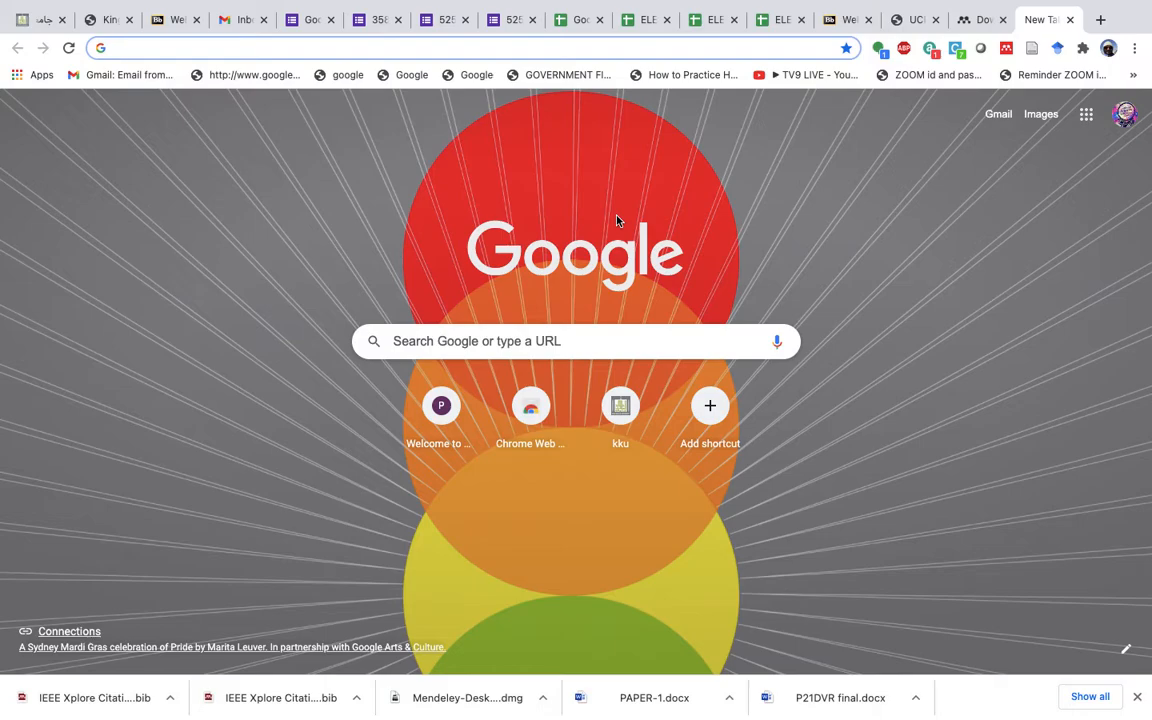
type("load")
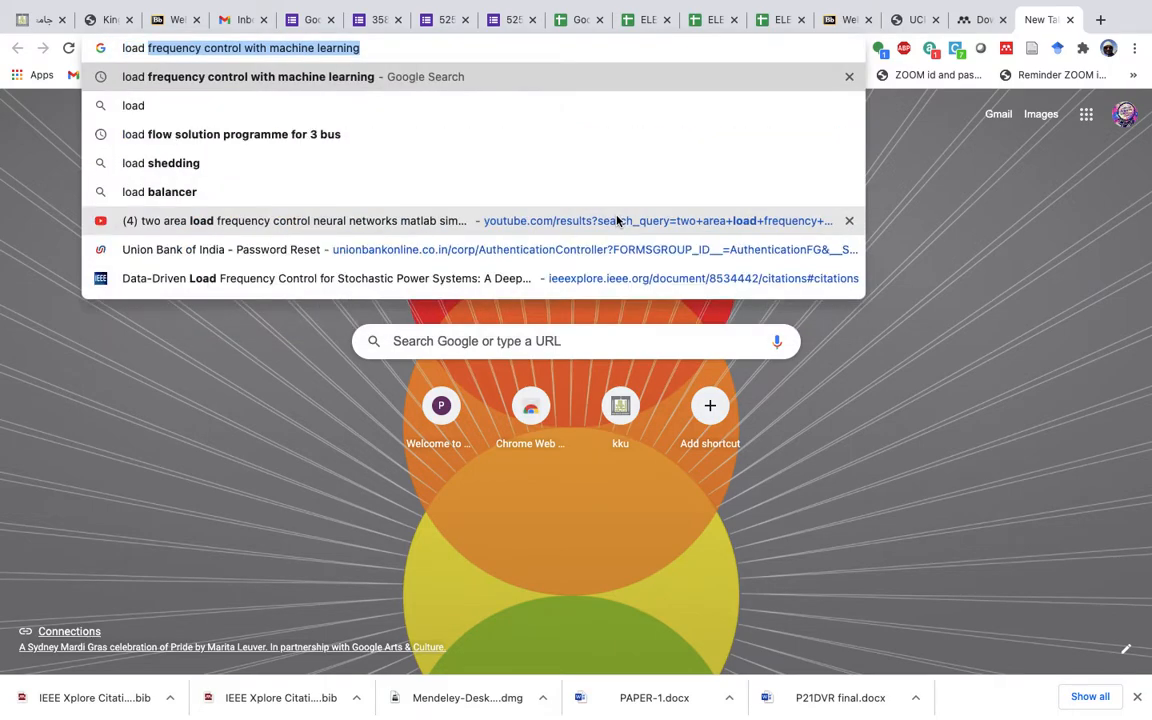
type(" frequency control with machine lea")
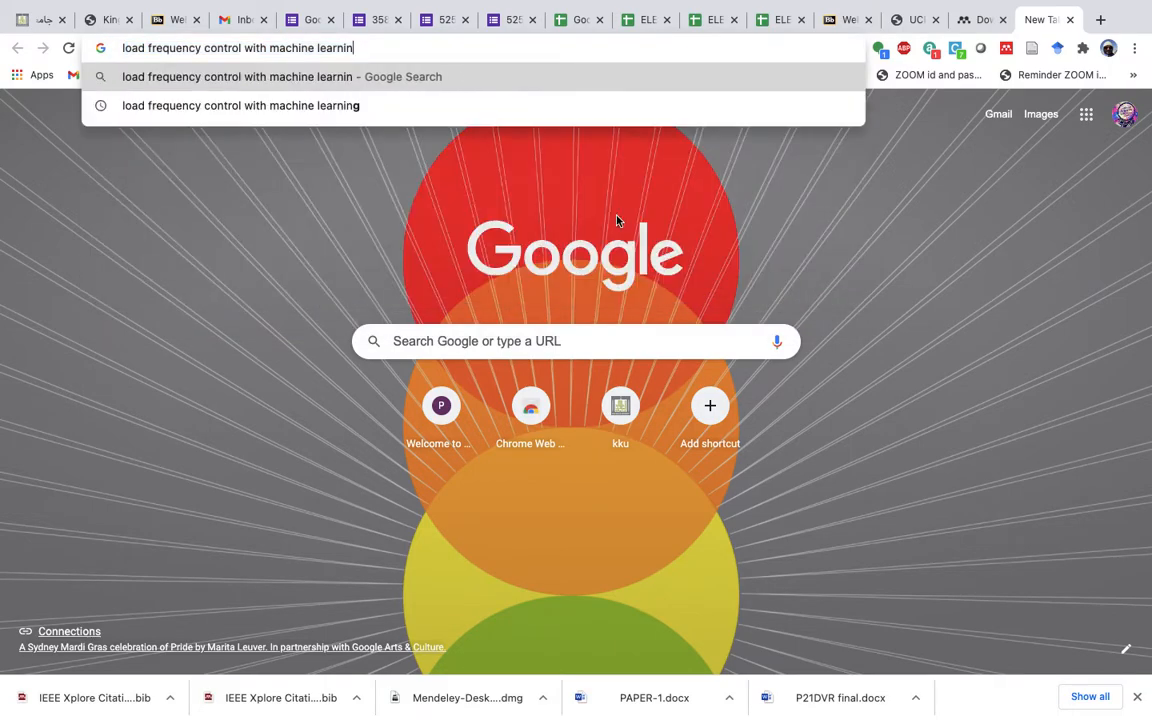
key("BackSpace")
key("BackSpace")
key("BackSpace")
key("BackSpace")
key("BackSpace")
key("BackSpace")
key("BackSpace")
key("BackSpace")
key("BackSpace")
key("BackSpace")
key("BackSpace")
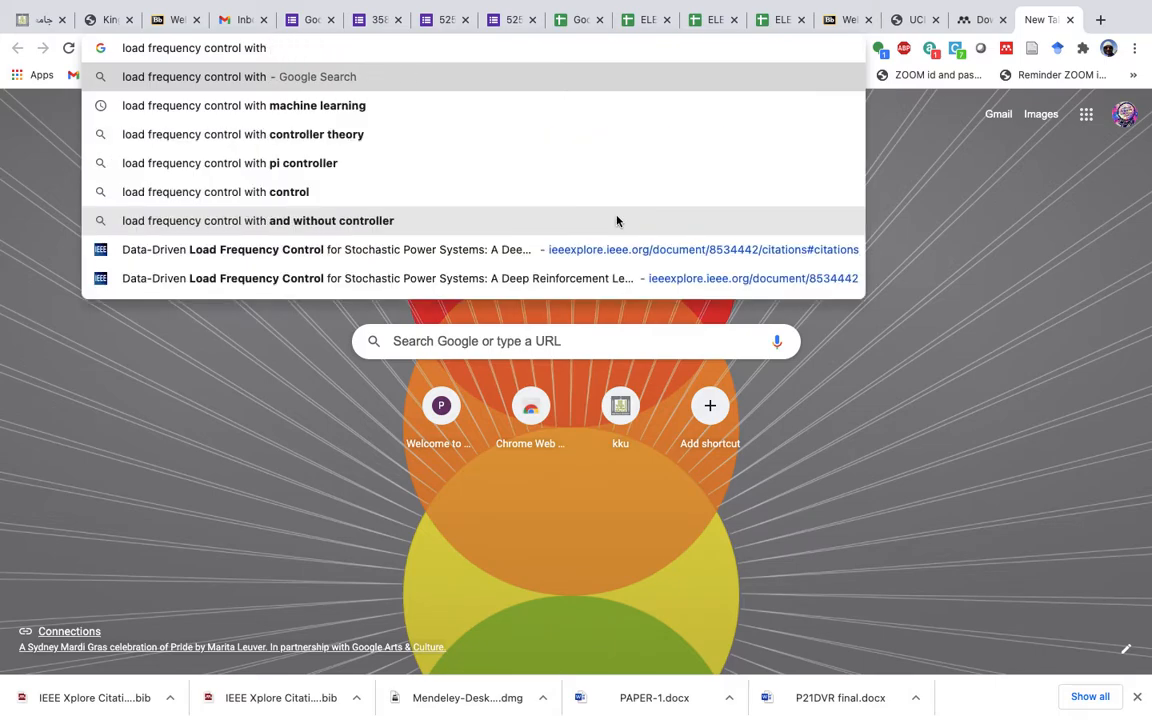
key("Down")
key("Down")
key("Down")
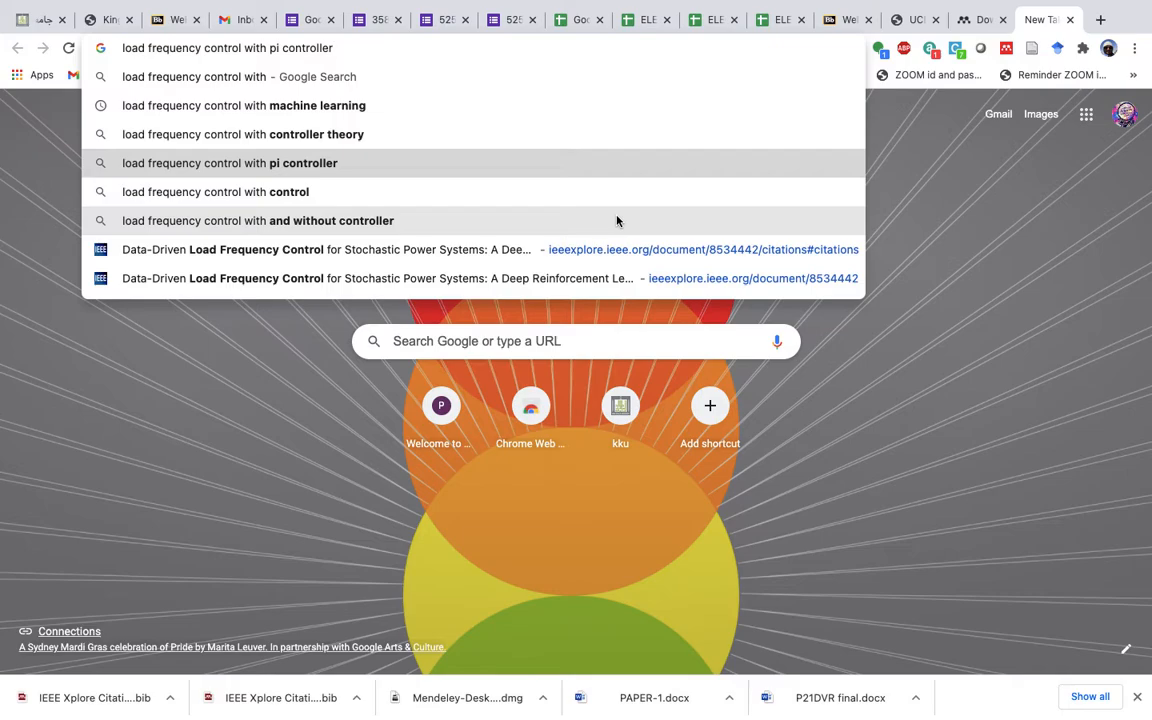
key("Return")
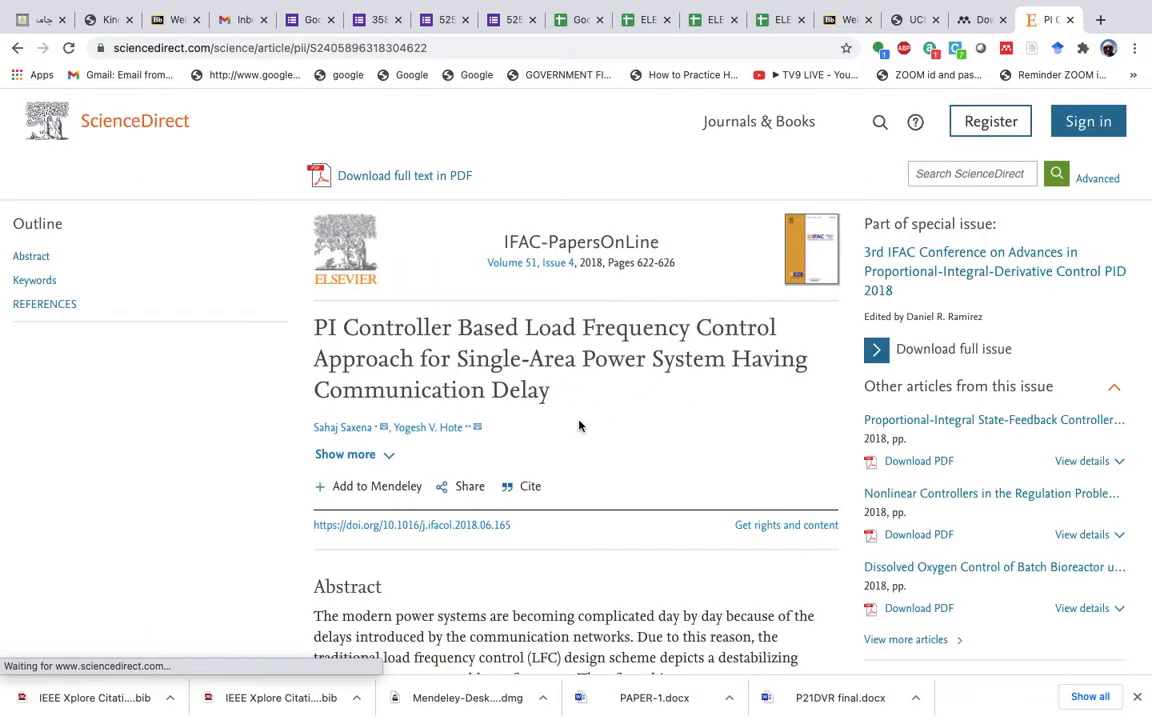
scroll(578, 426, "down", 2)
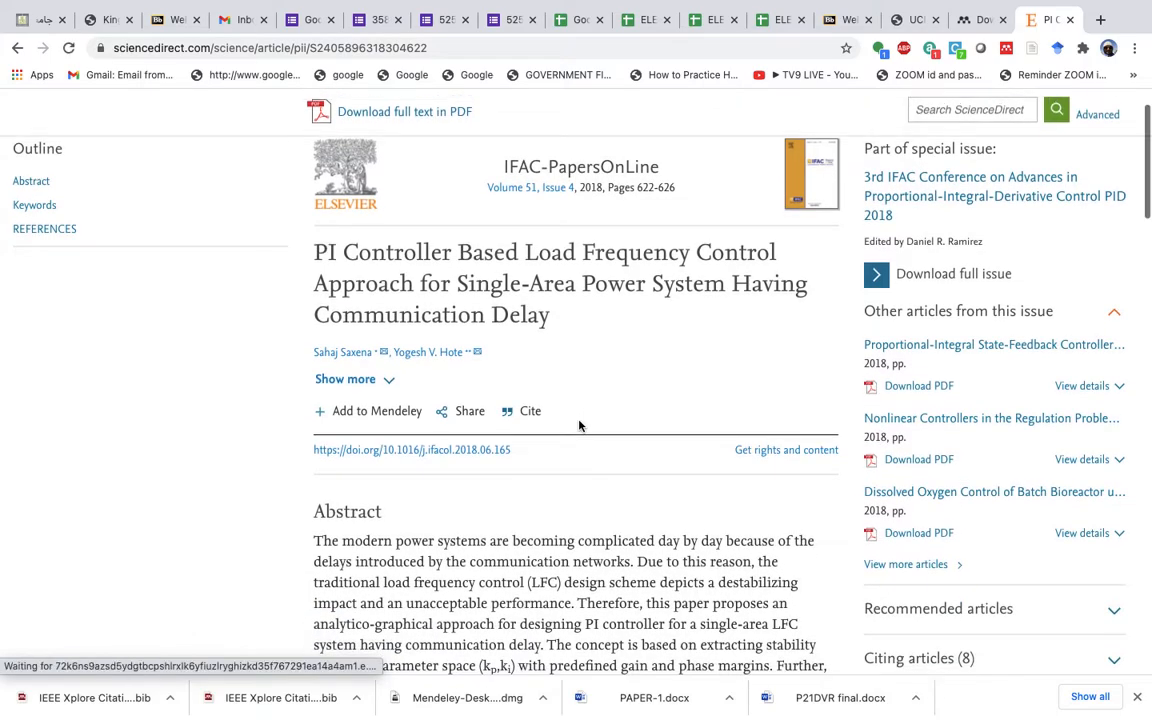
scroll(580, 425, "up", 2)
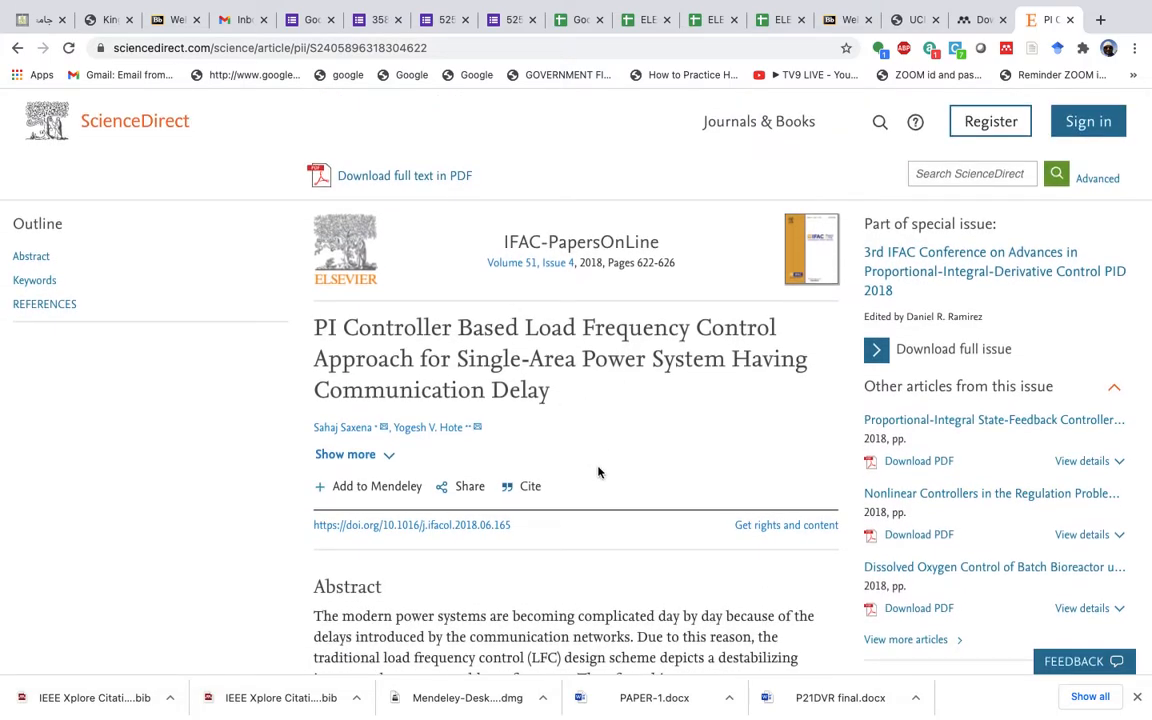
- Sign in to the Mendeley importer with the account e-mail and password and add the PI Controller article to My Library
left_click(366, 489)
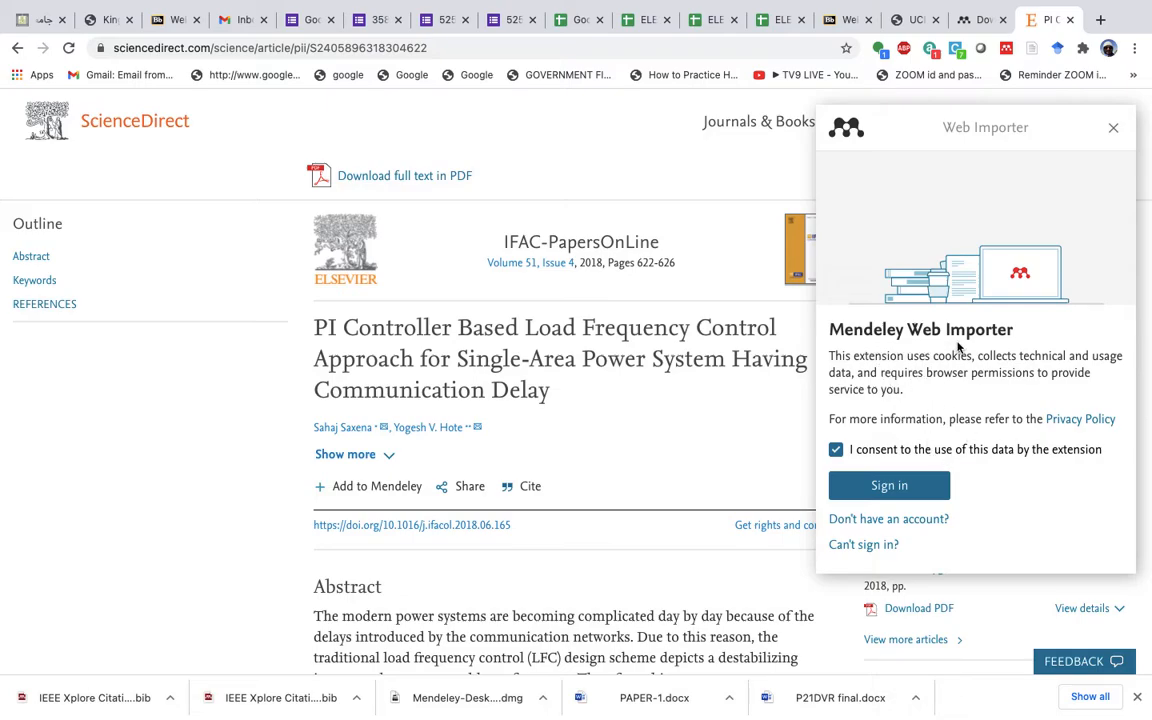
left_click(890, 486)
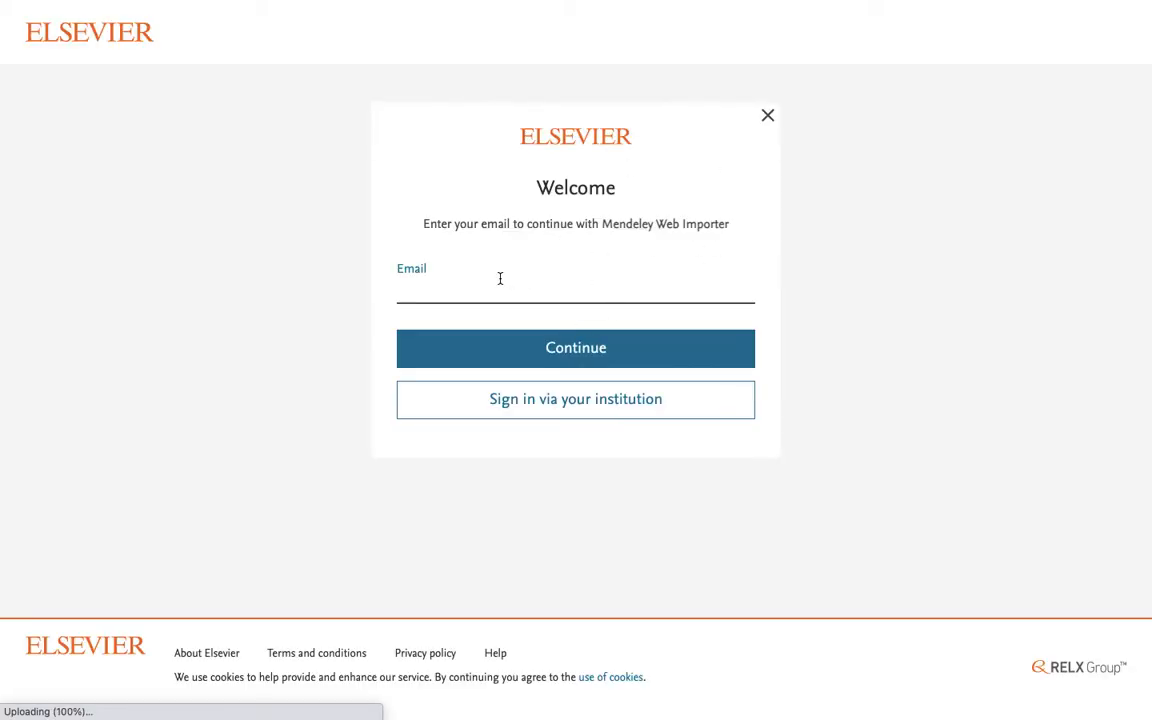
left_click(463, 283)
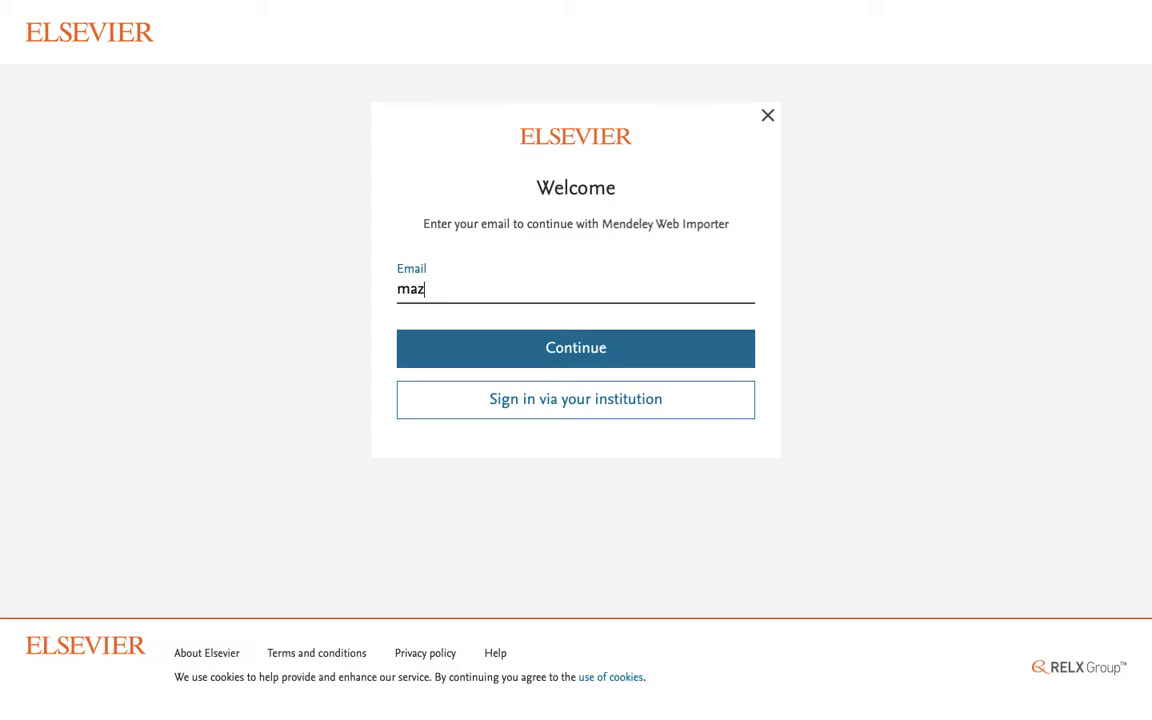
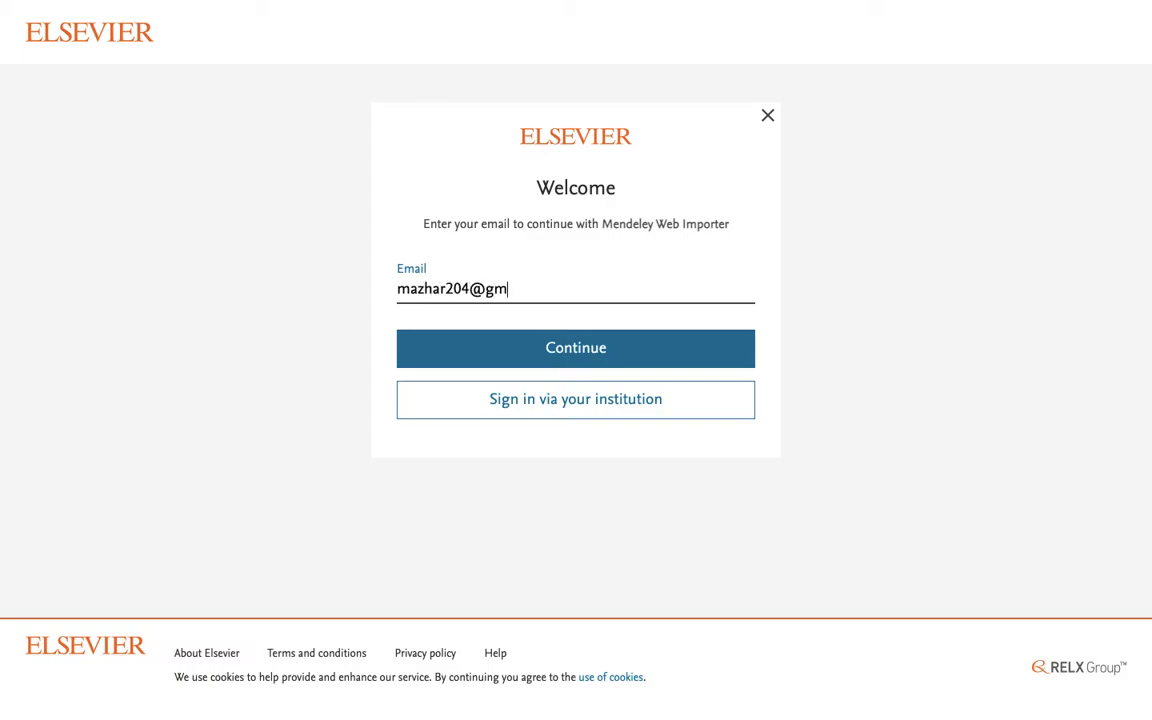
left_click(539, 352)
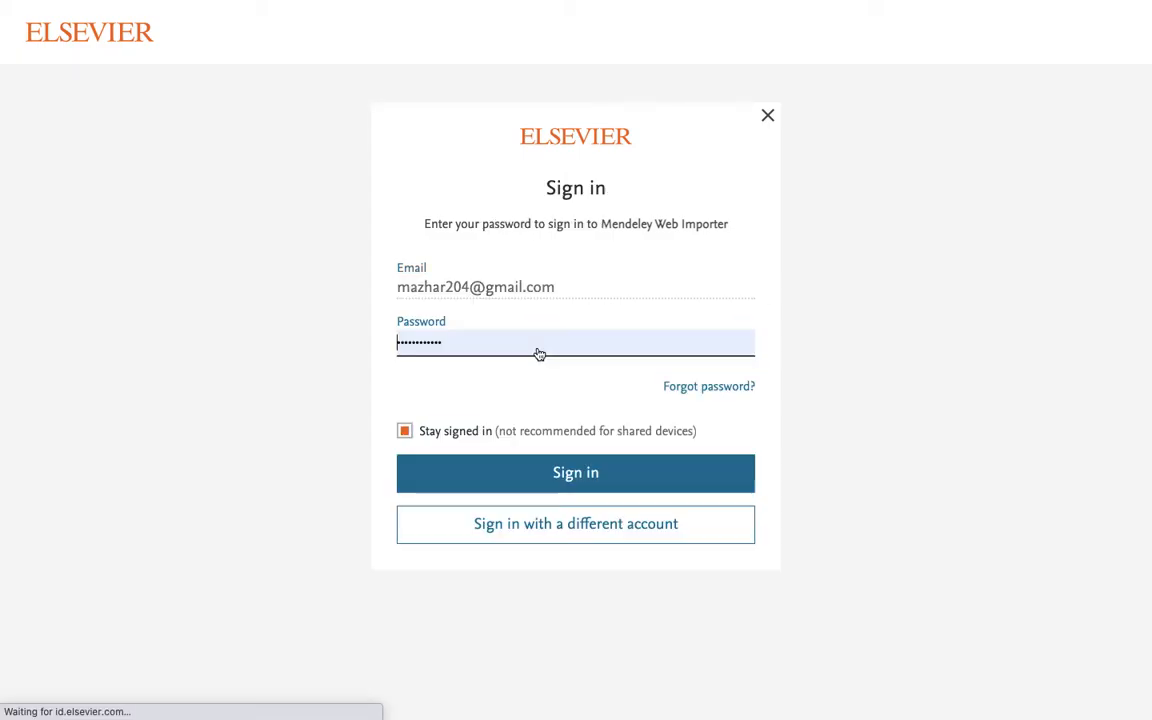
left_click(553, 475)
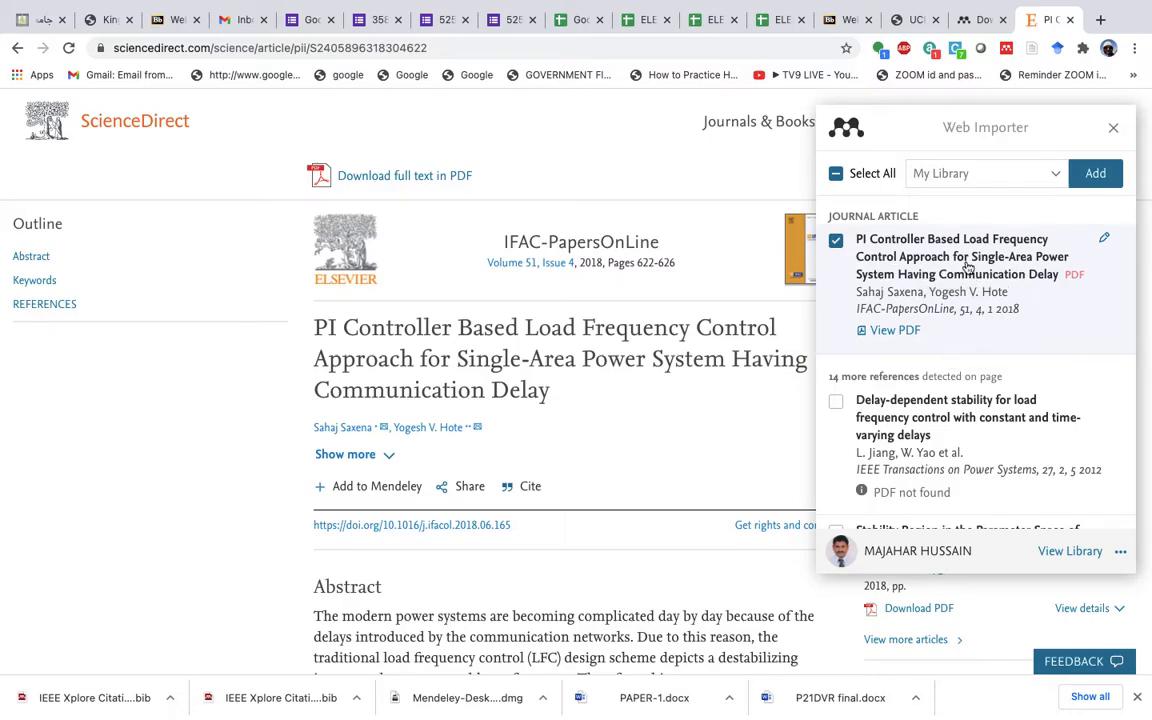
left_click(1095, 176)
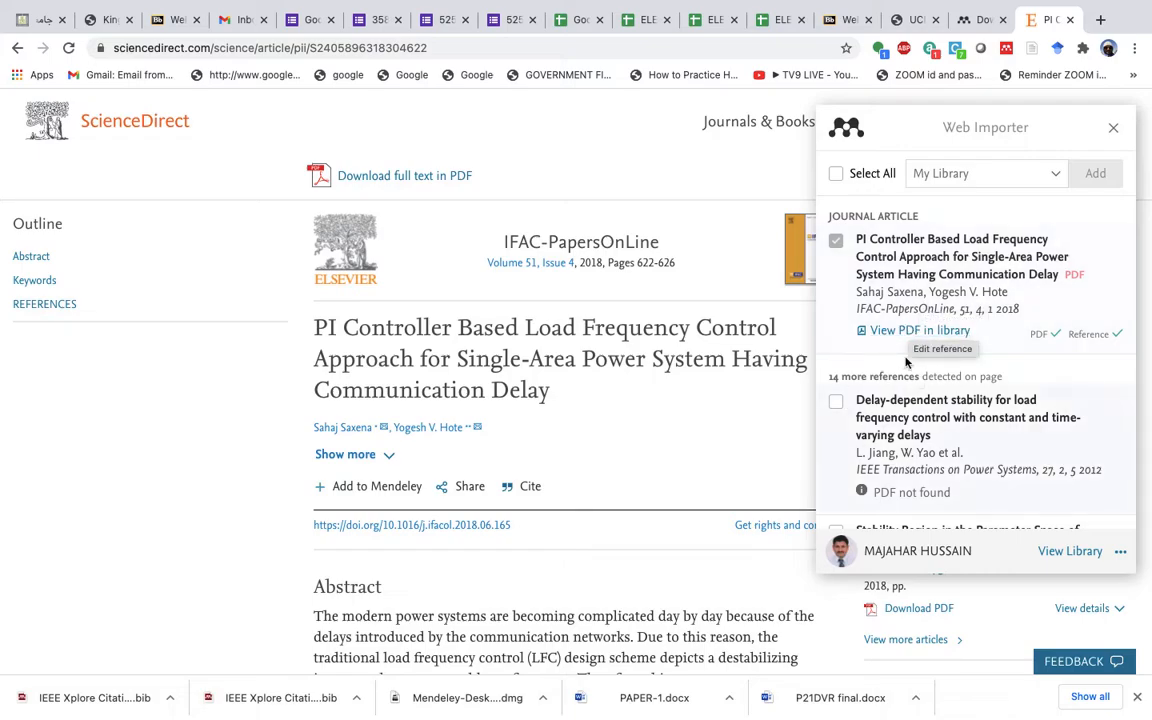
left_click(1055, 557)
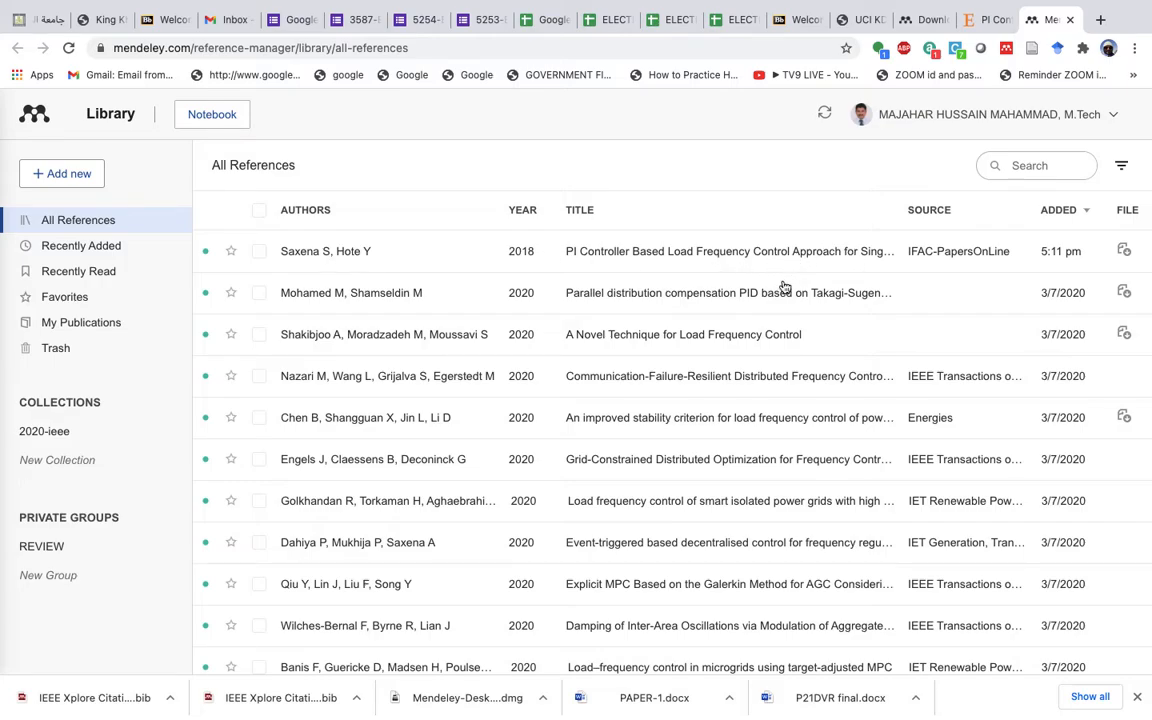
- Switch to Mendeley Desktop and search the library for 'saxena'
key("ctrl+Up")
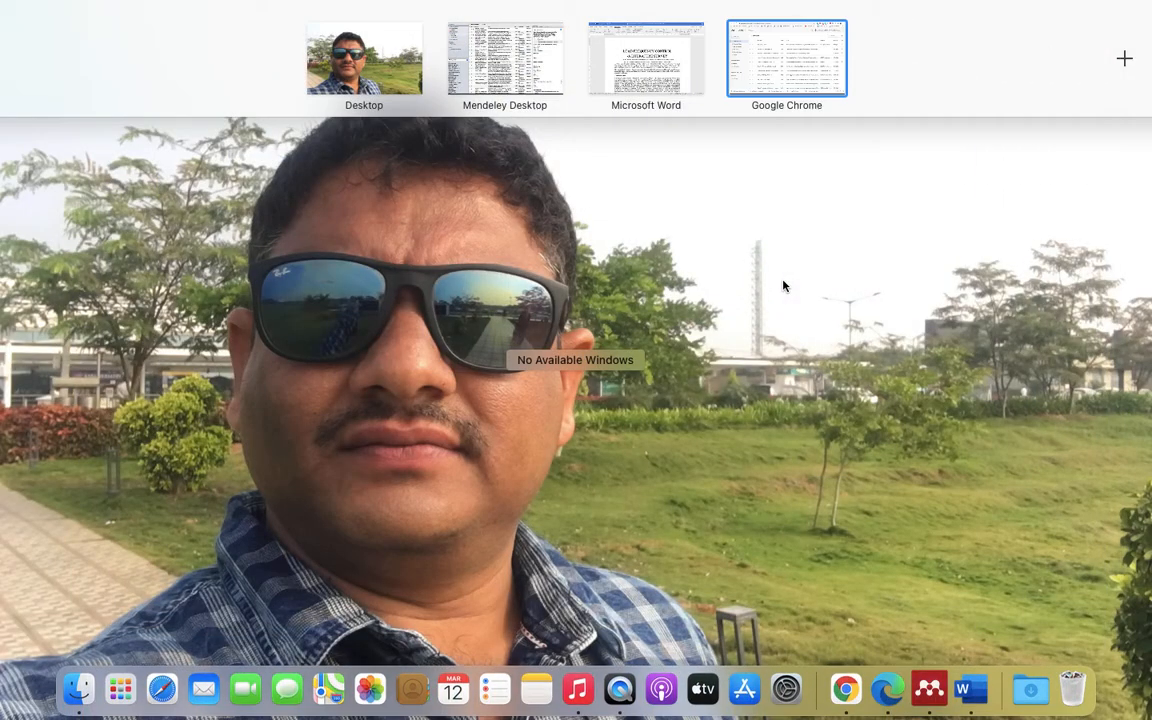
left_click(929, 689)
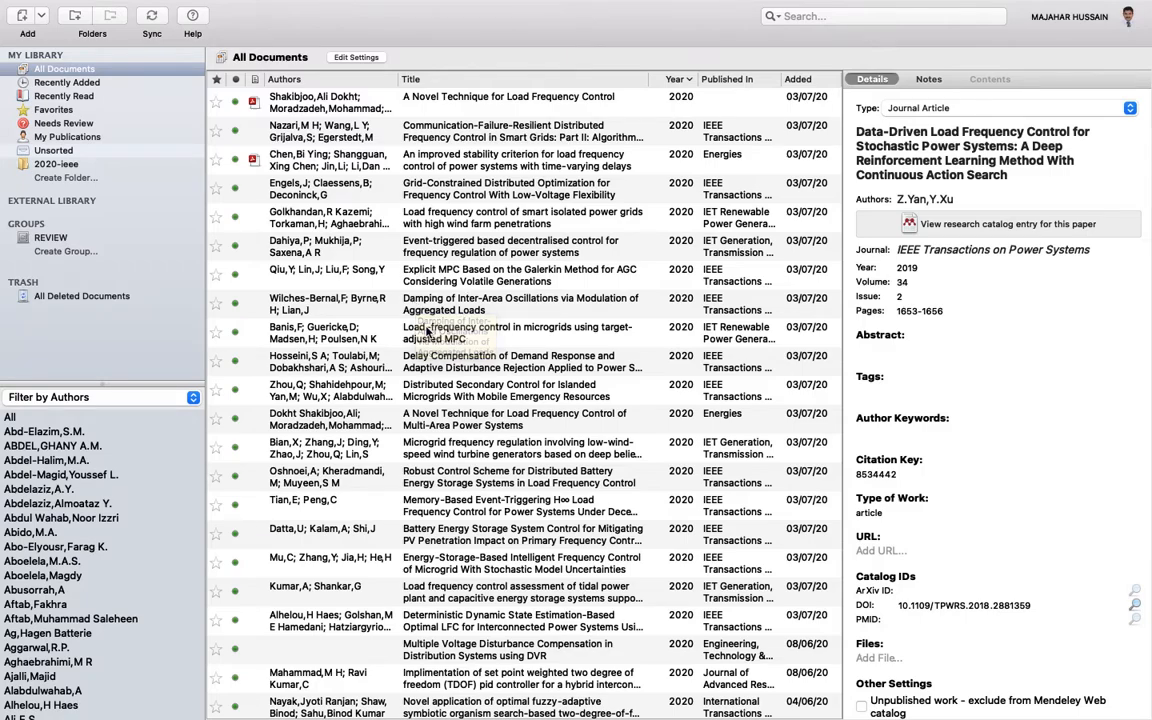
left_click(852, 18)
type("s")
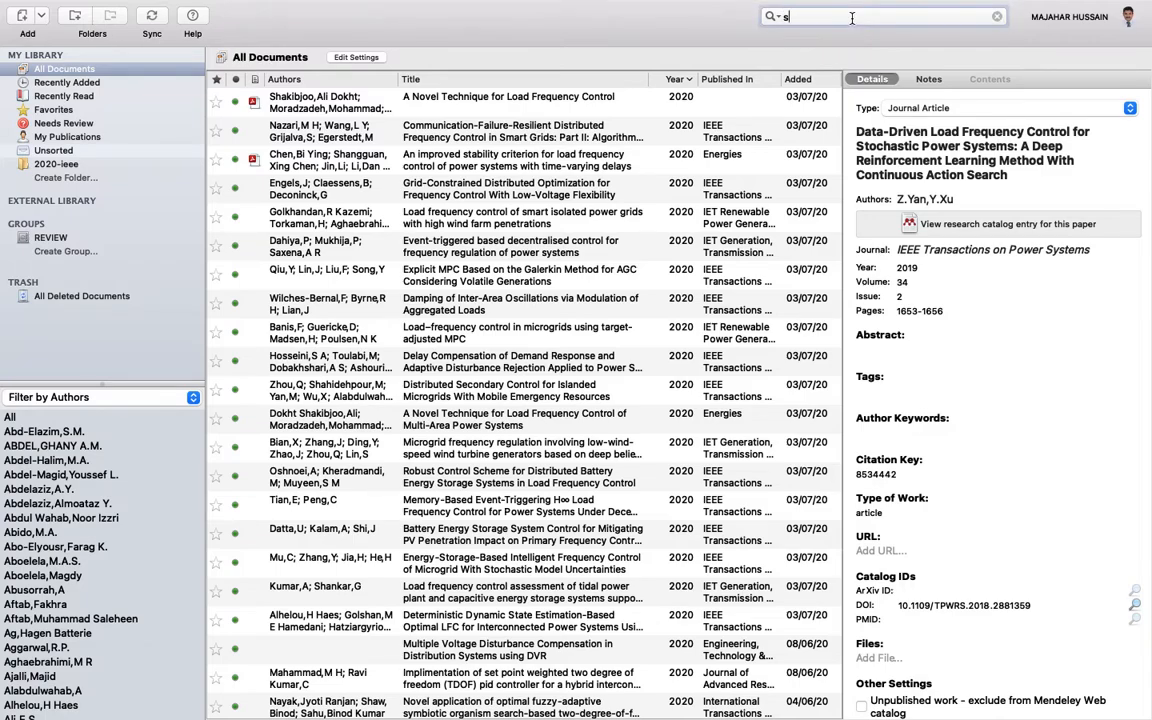
type("axena")
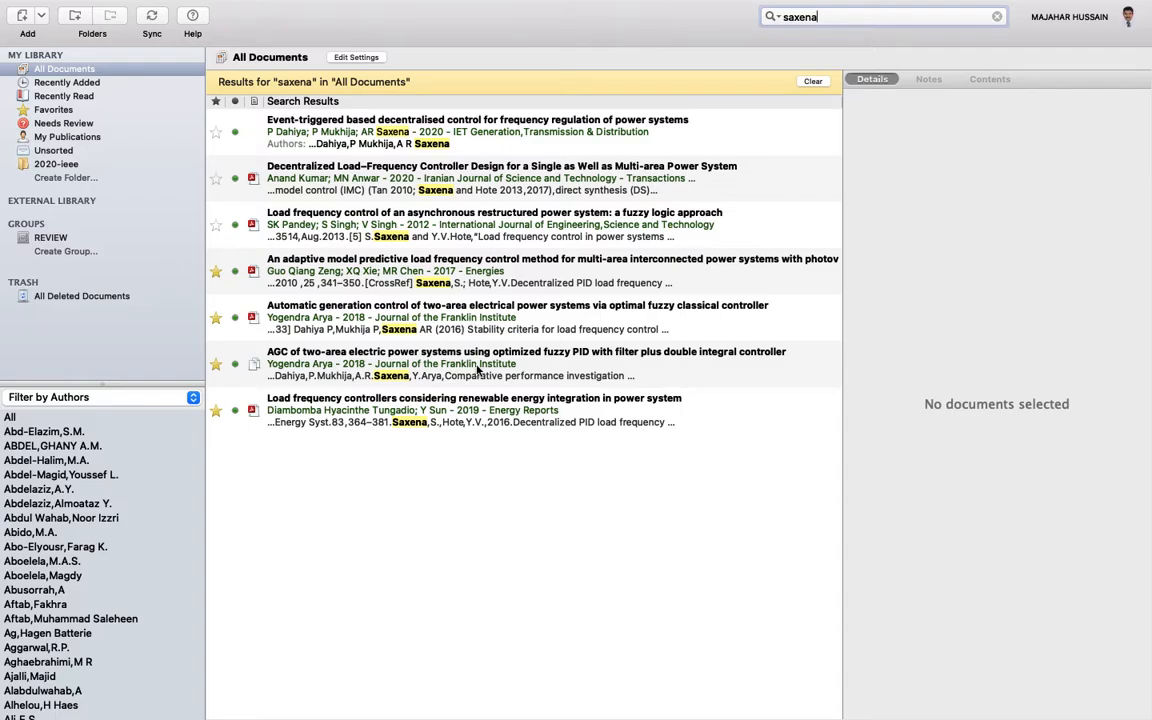
key("ctrl+Up")
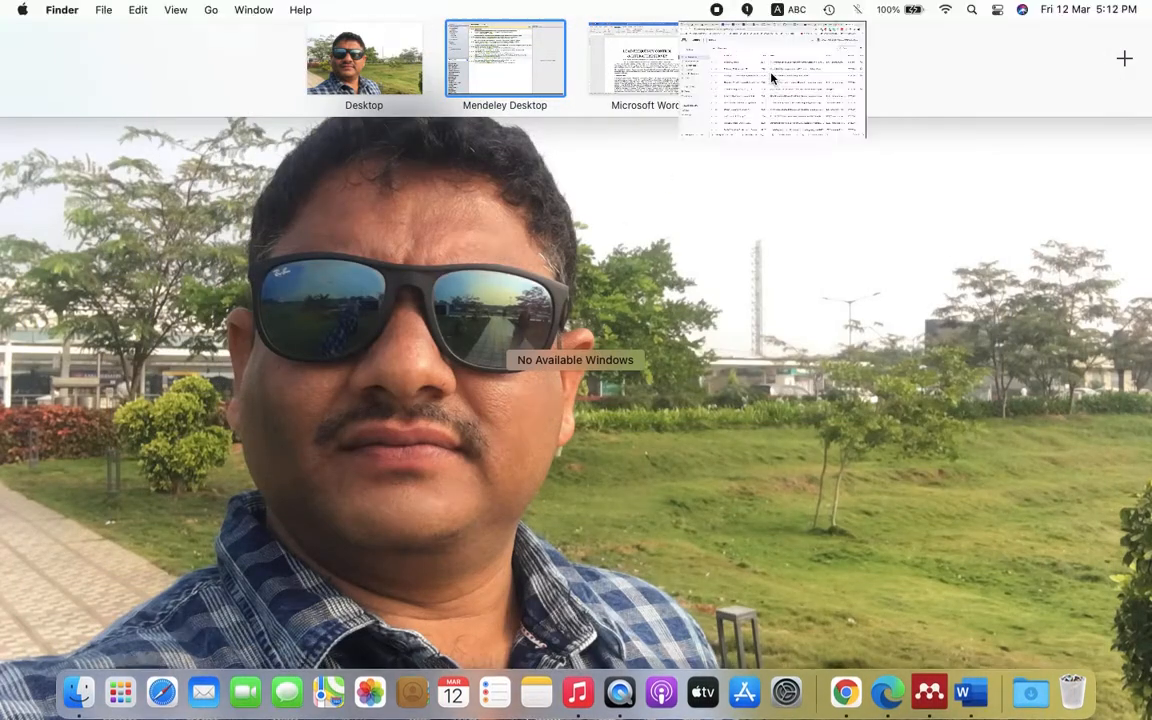
- Go back from the ScienceDirect tab to the Google results for 'load frequency control with pi controller'
left_click(770, 71)
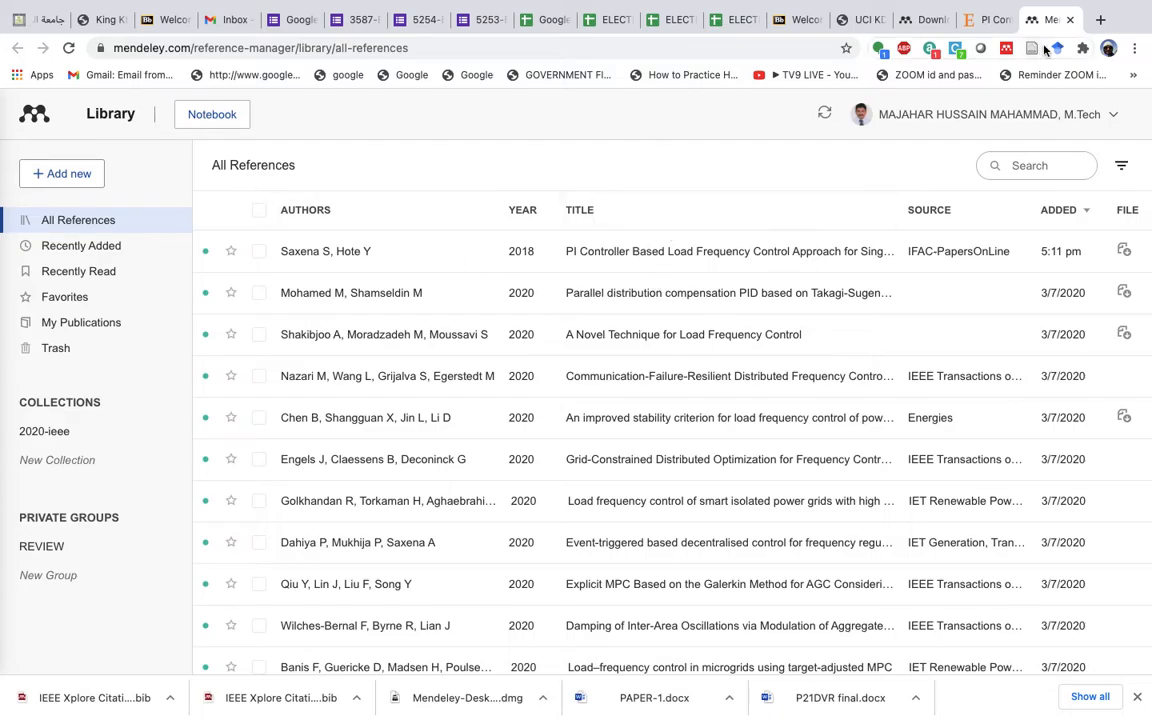
left_click(992, 22)
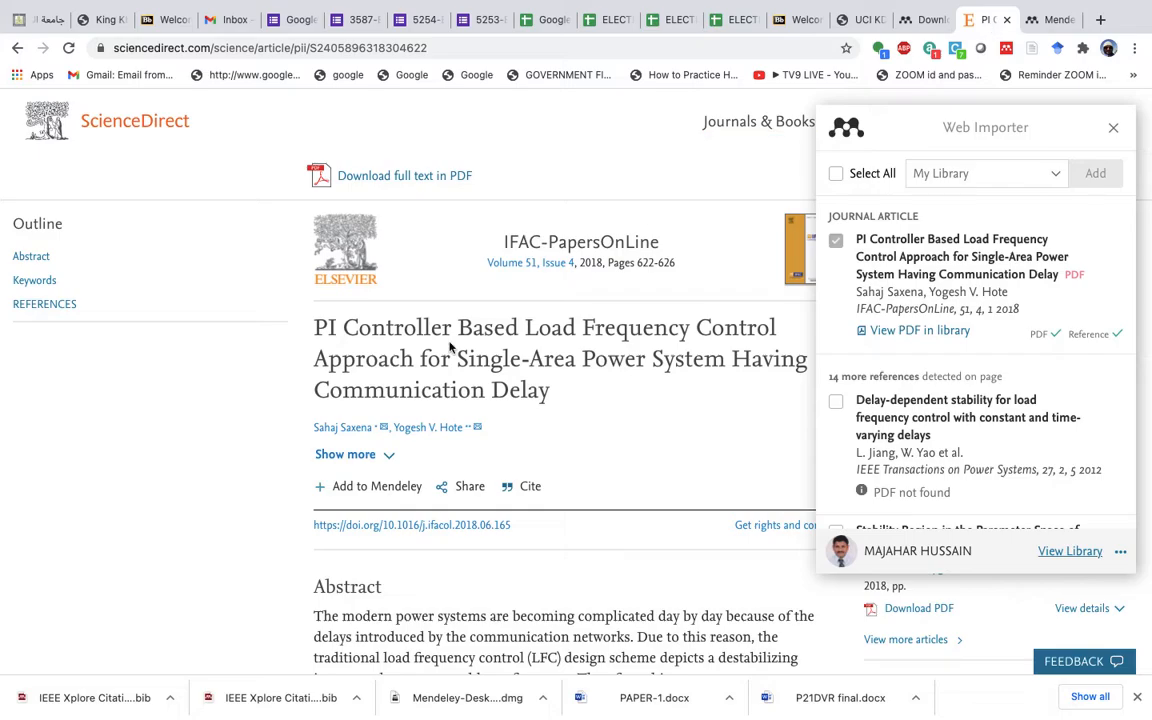
left_click(17, 48)
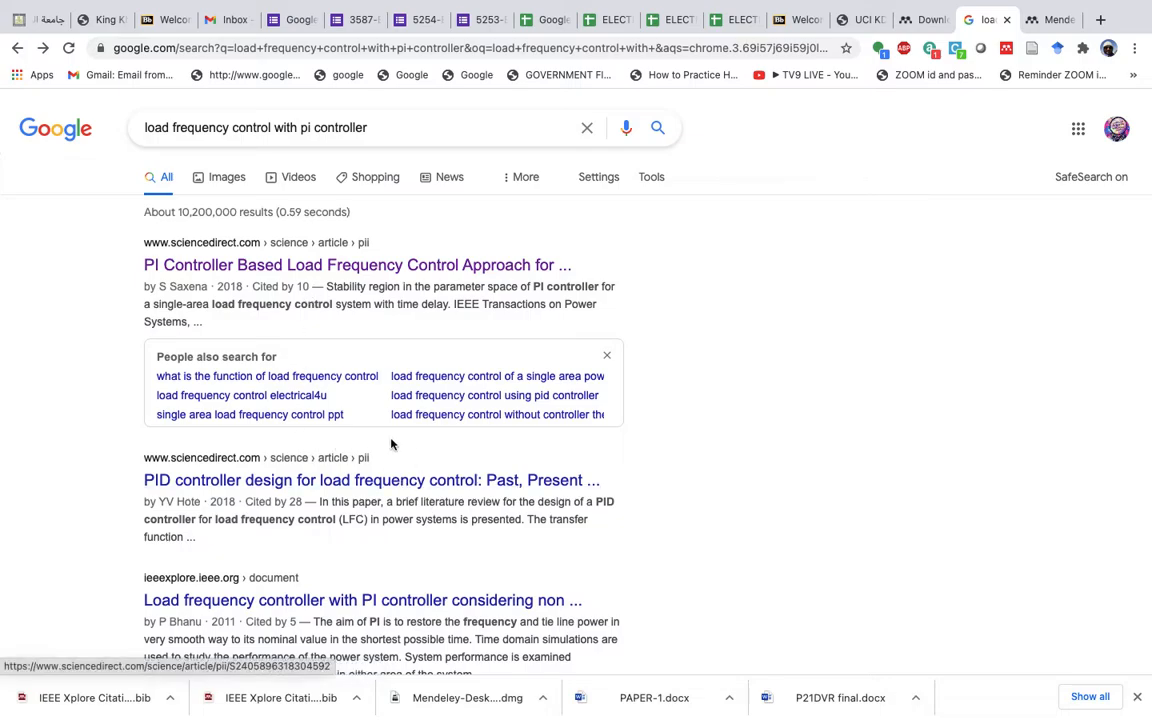
- Add '2020' and 'ieee' to the query and open the Autonomous Microgrid Robust Fuzzy PI Controller paper
left_click(411, 123)
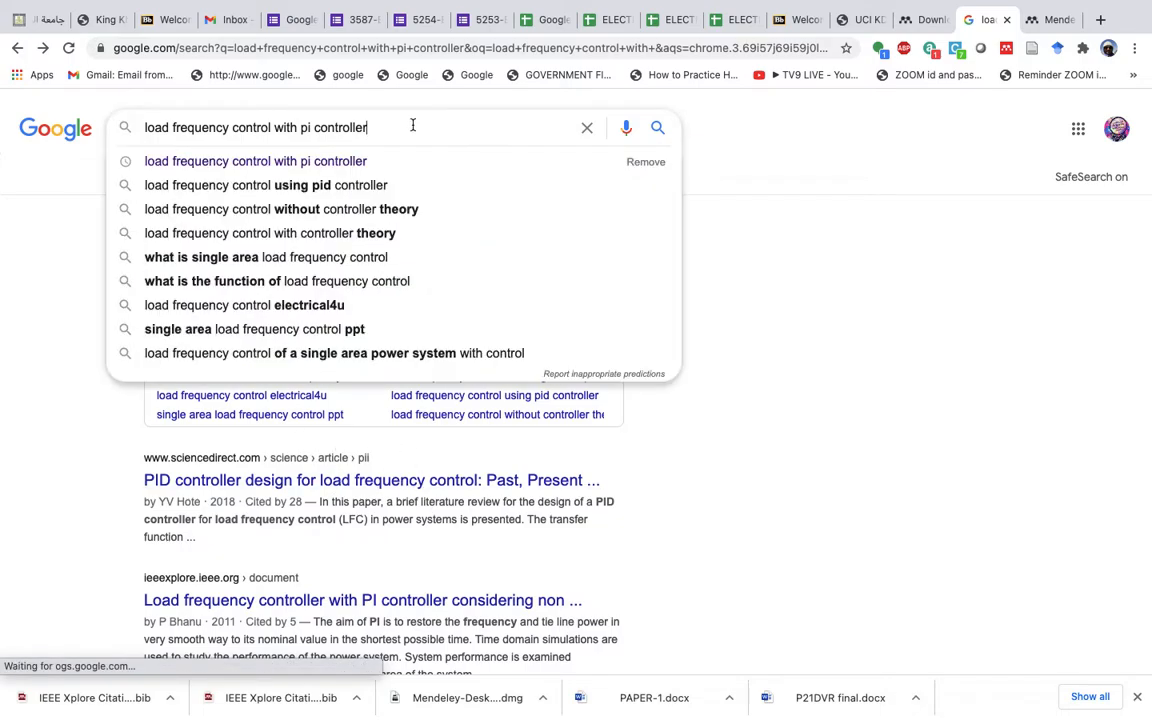
type("2020")
key("Return")
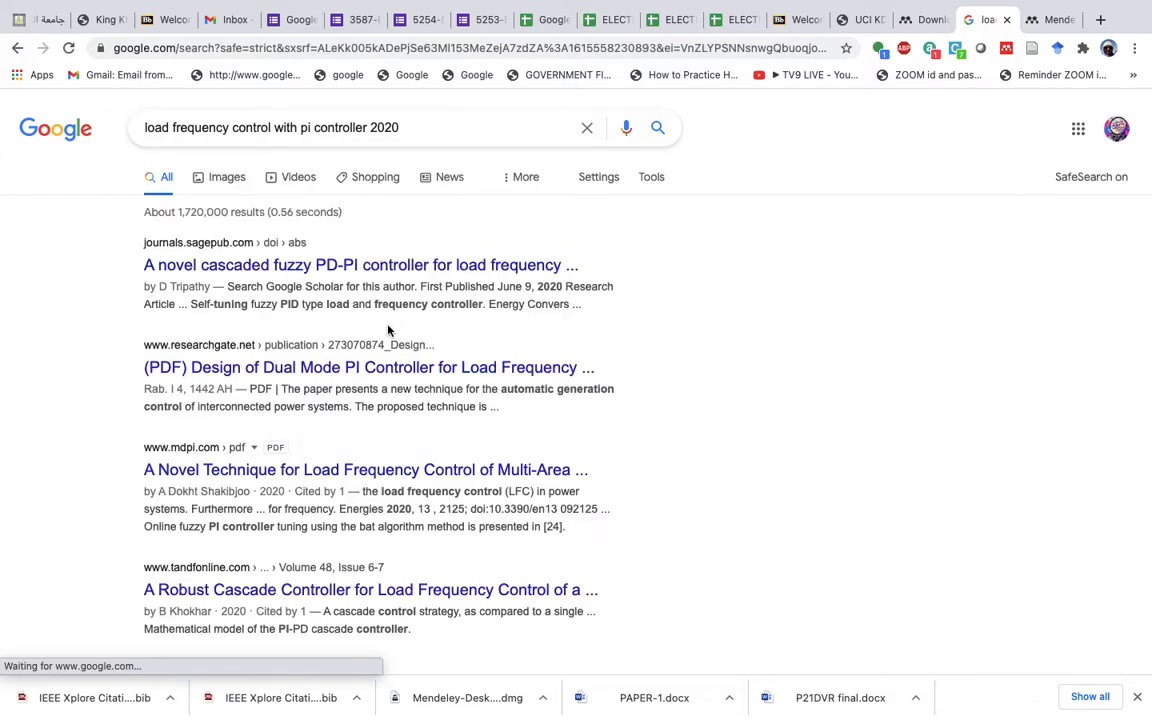
left_click(441, 123)
type("ieee")
key("Return")
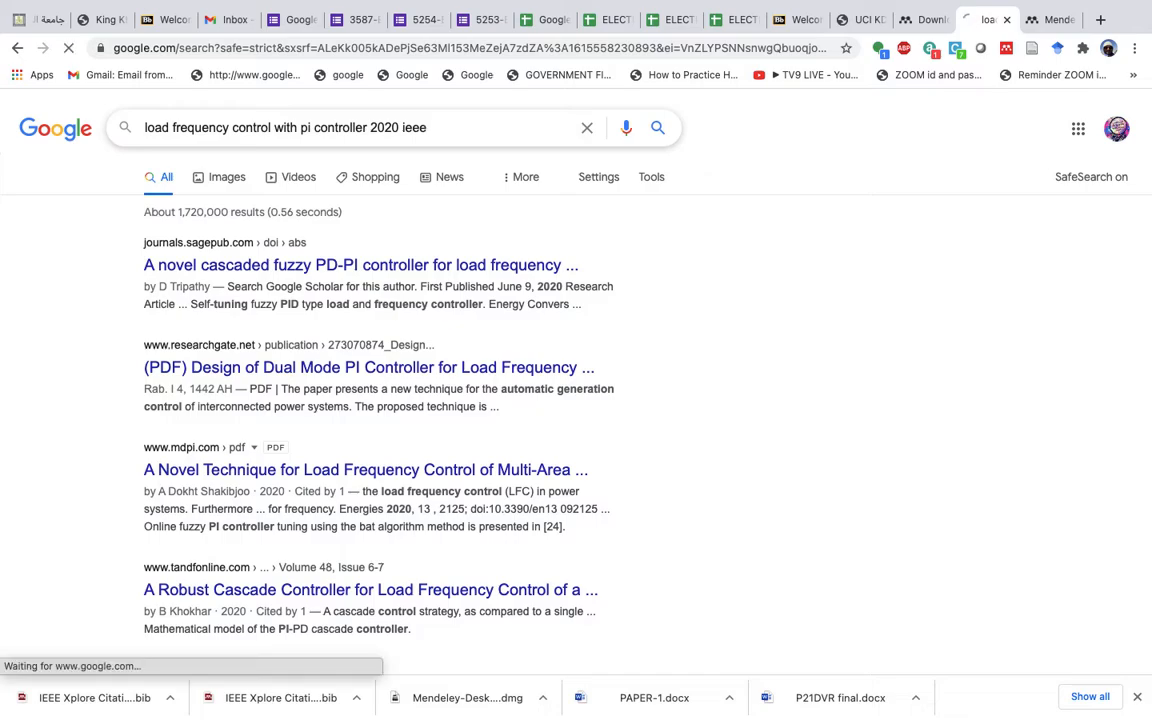
left_click(328, 272)
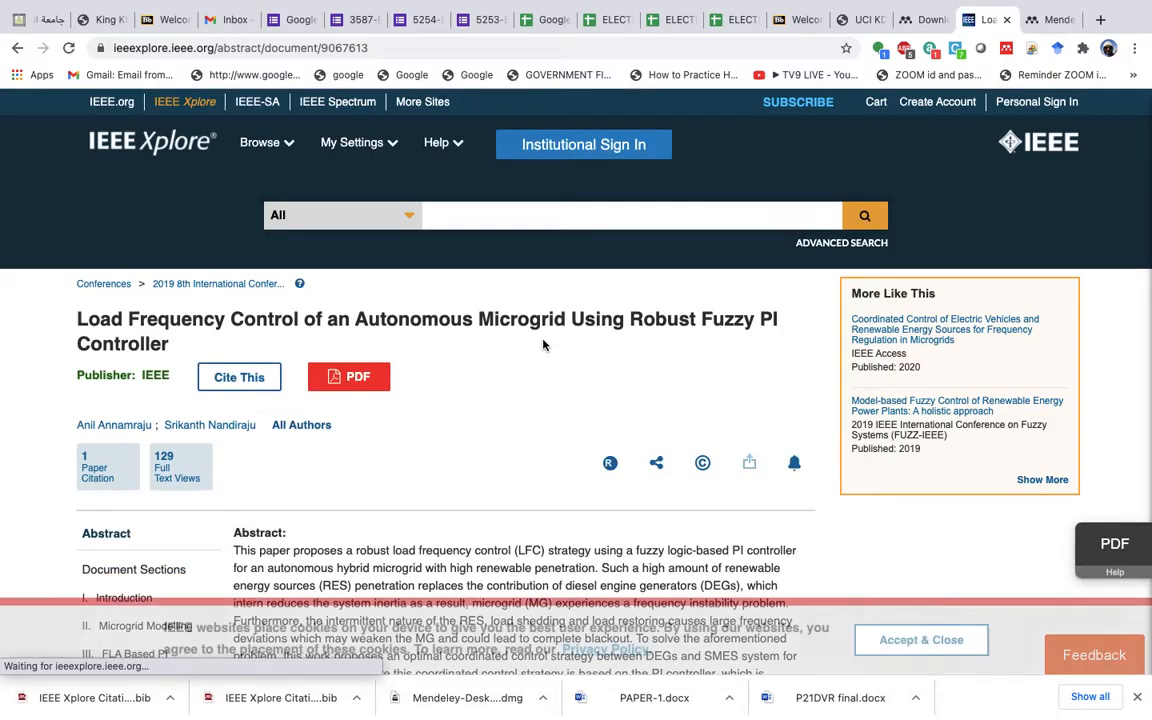
- Download the paper's BibTeX citation without the abstract and save it into Mendeley_references
left_click(242, 380)
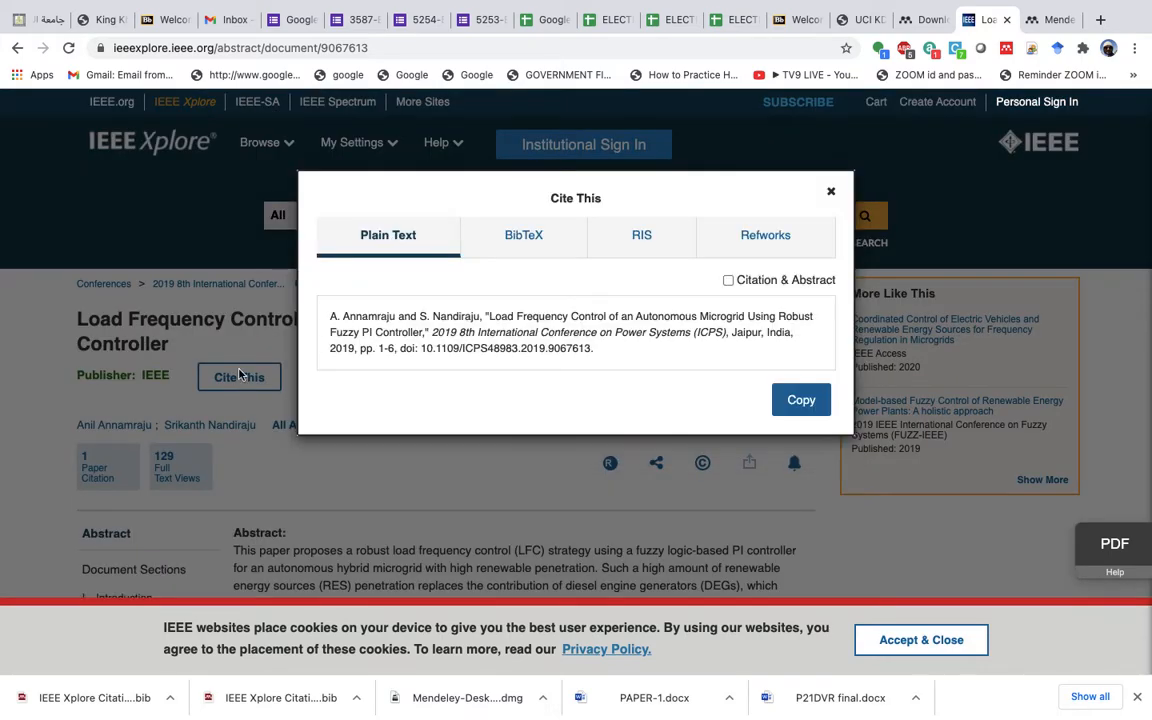
left_click(527, 240)
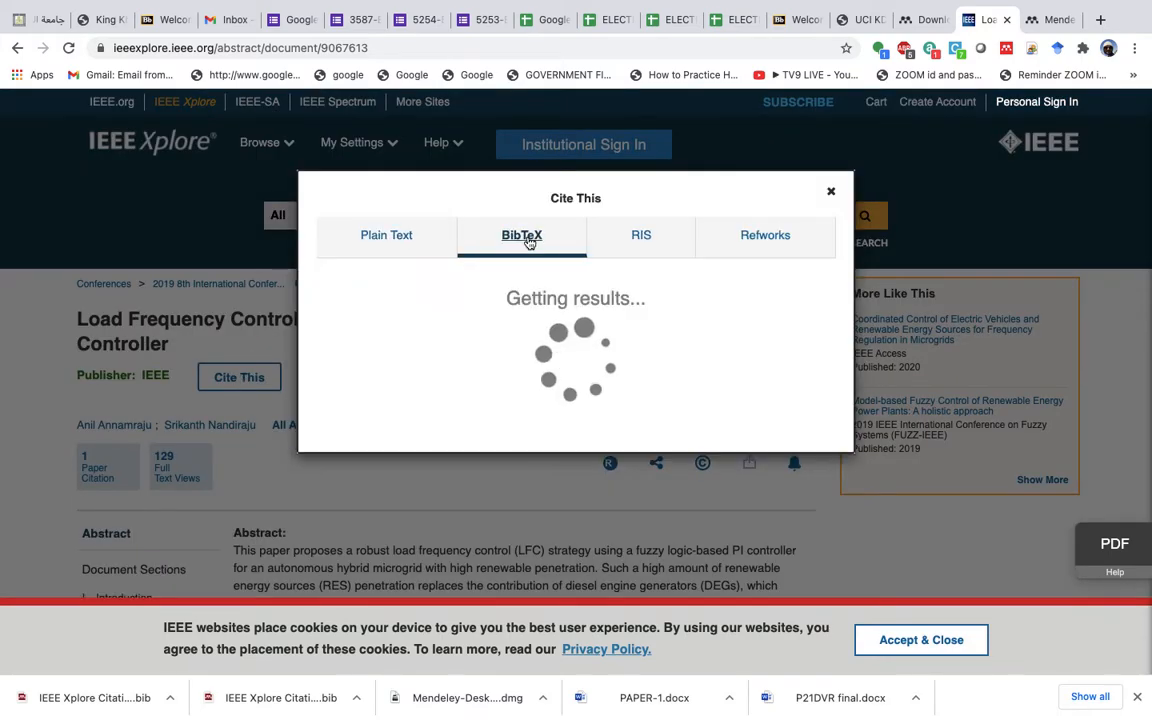
left_click(447, 289)
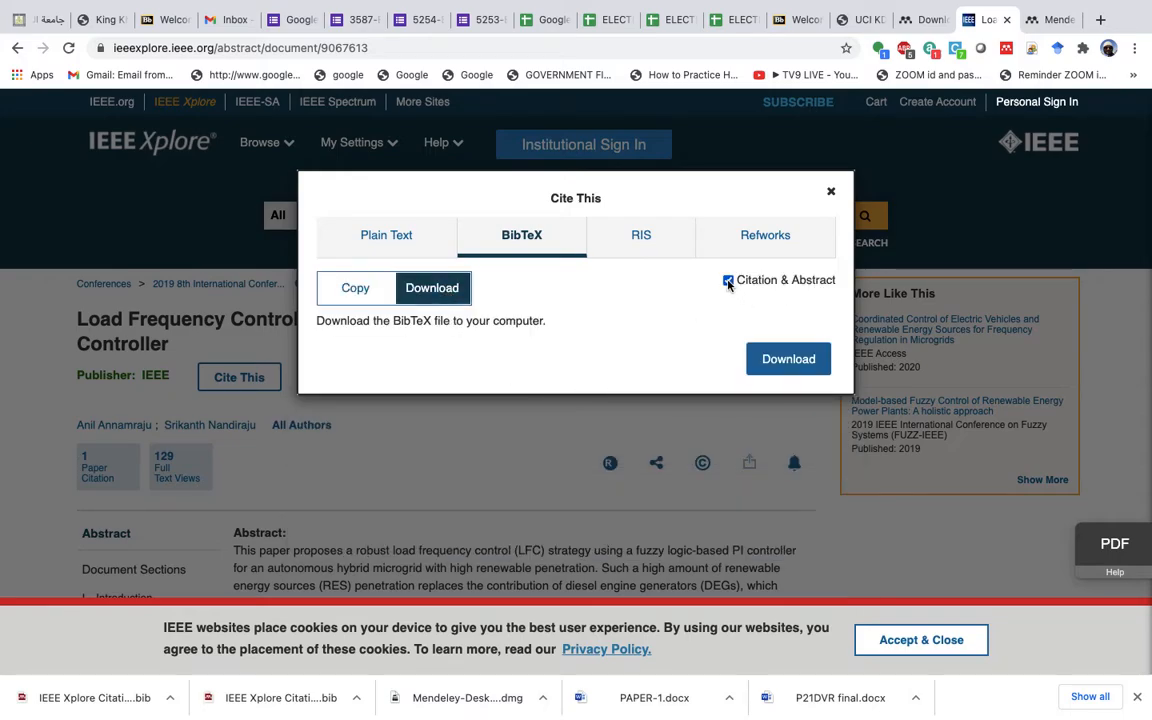
left_click(728, 281)
left_click(788, 362)
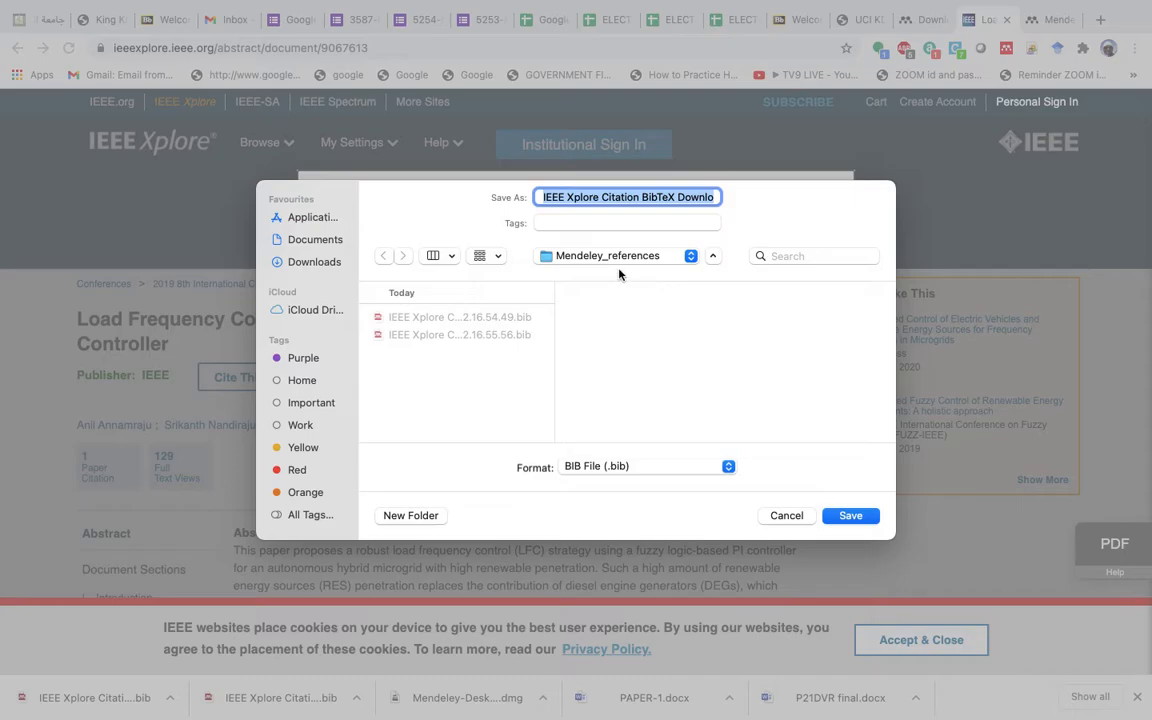
left_click(849, 517)
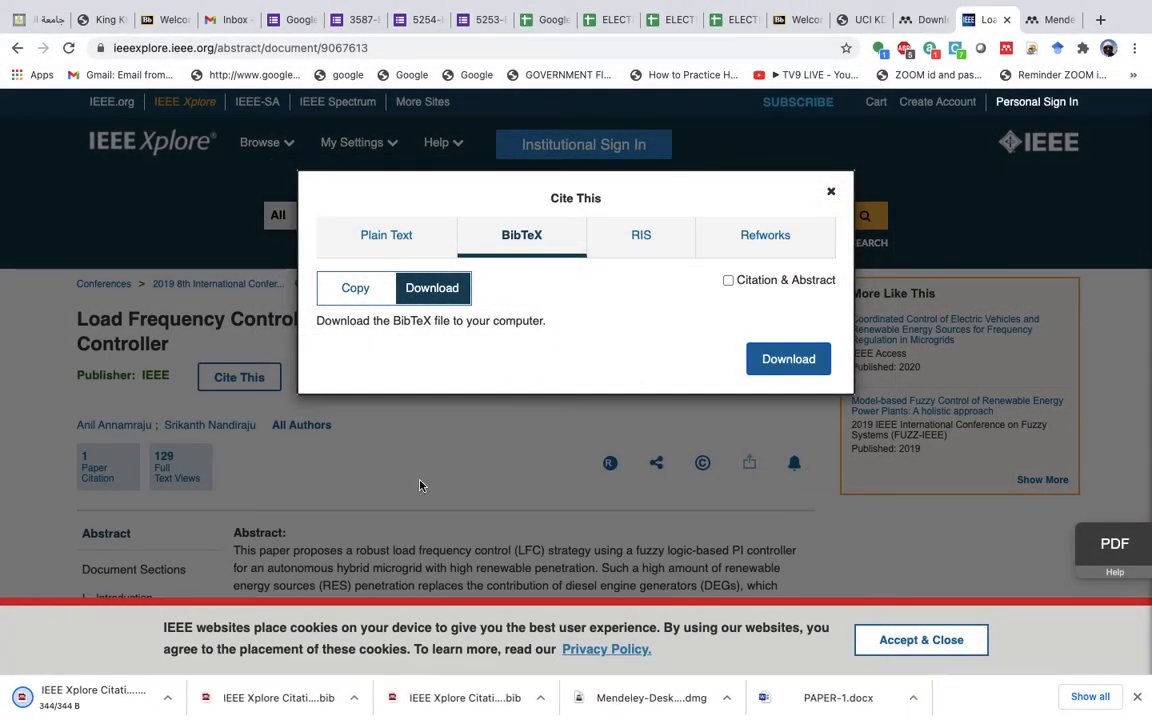
left_click(830, 191)
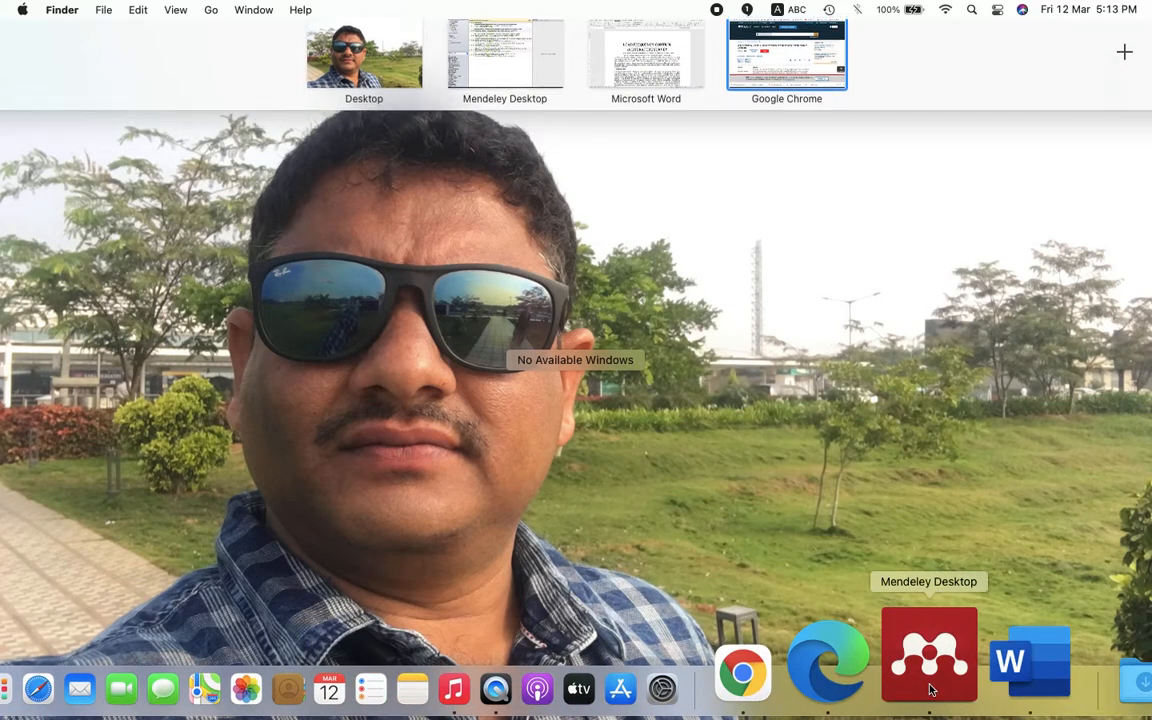
- Import the newest BibTeX file from Mendeley_references into the Mendeley library
left_click(929, 688)
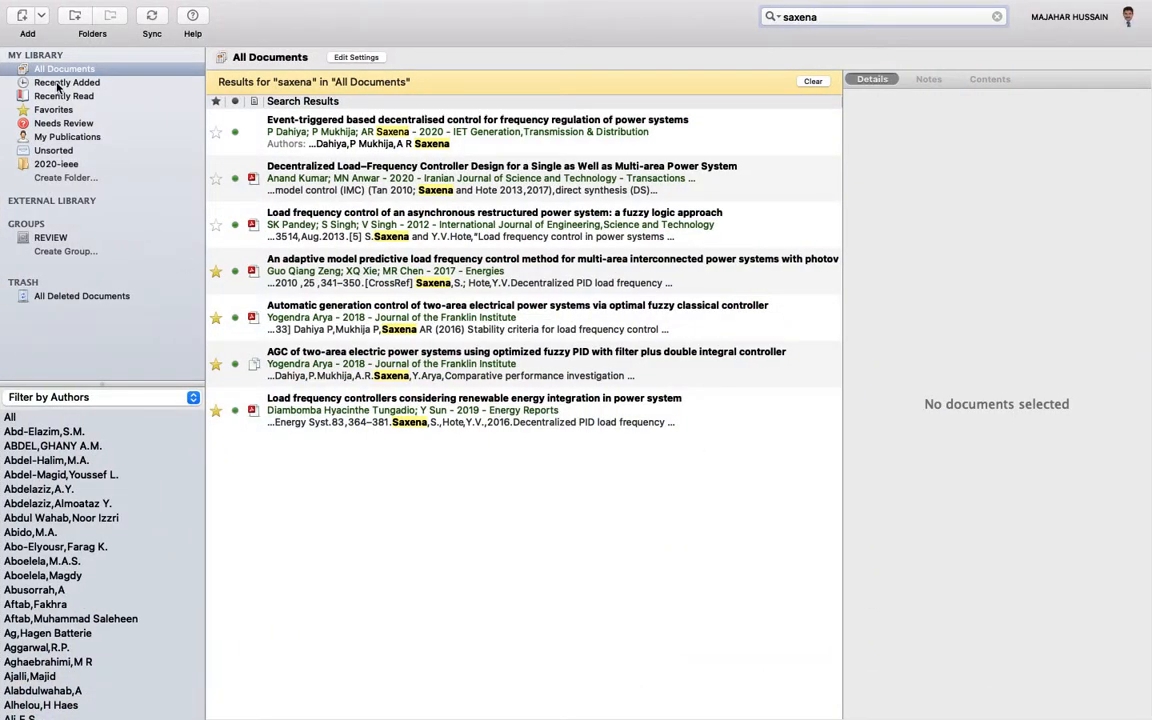
left_click(42, 17)
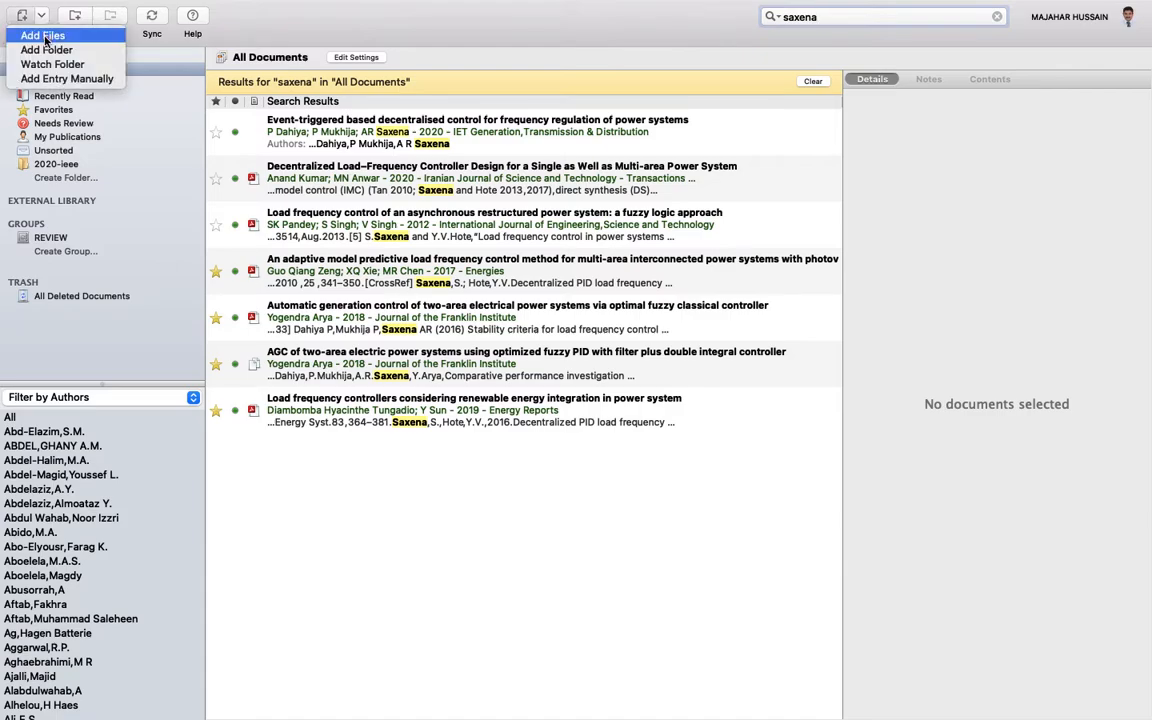
left_click(44, 36)
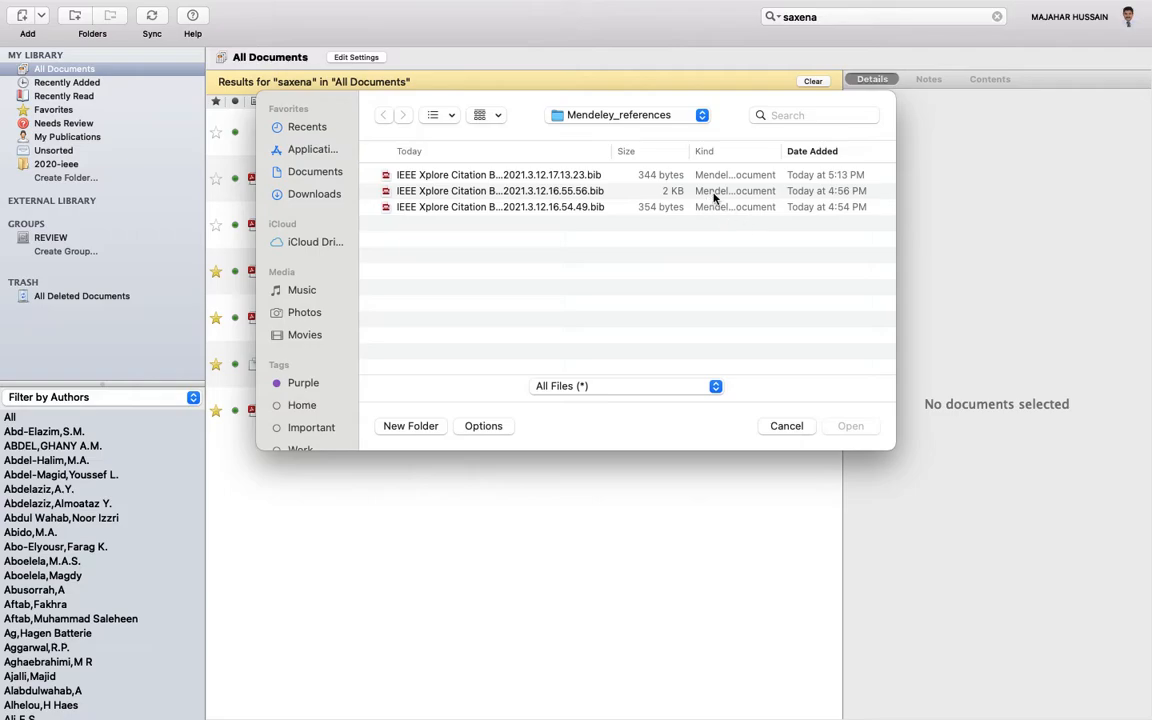
left_click(585, 175)
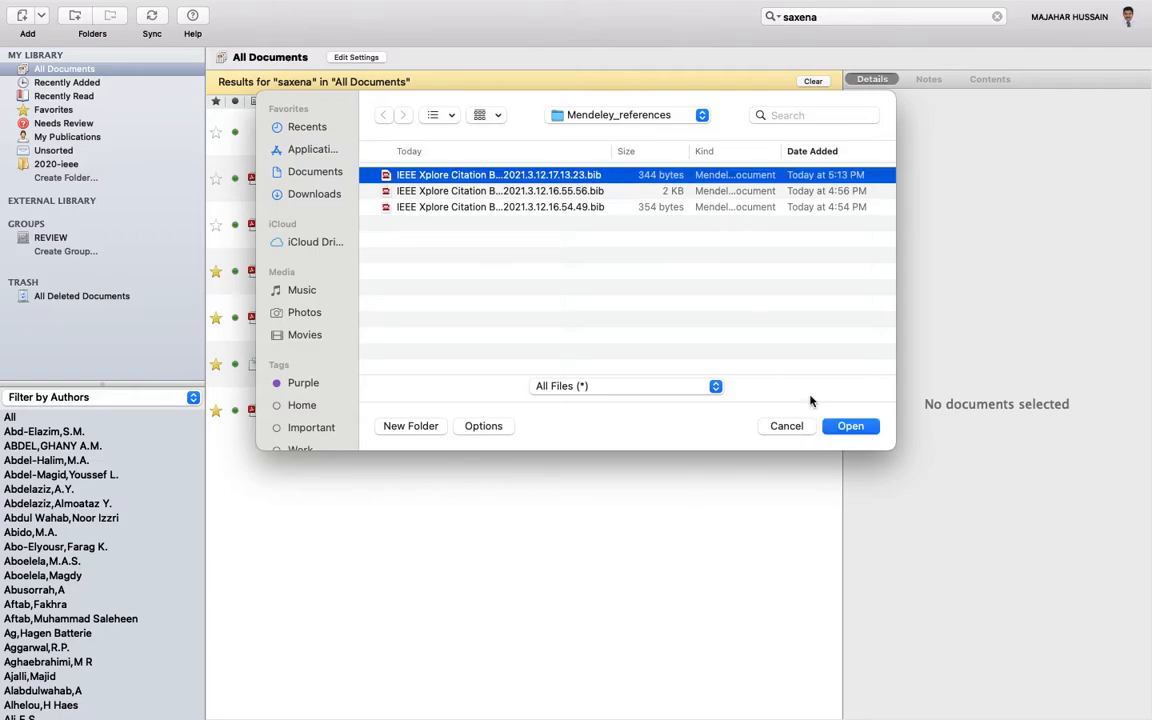
left_click(848, 426)
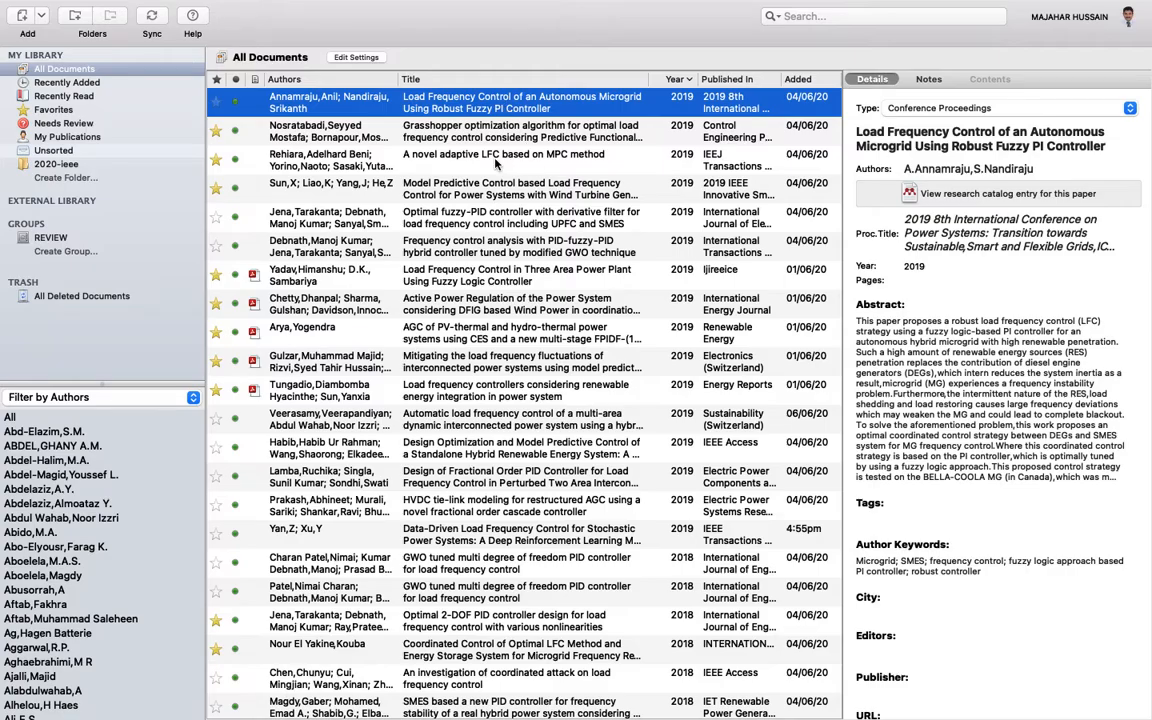
- Return to the browser showing the paper's IEEE Xplore page
scroll(520, 250, "up", 5)
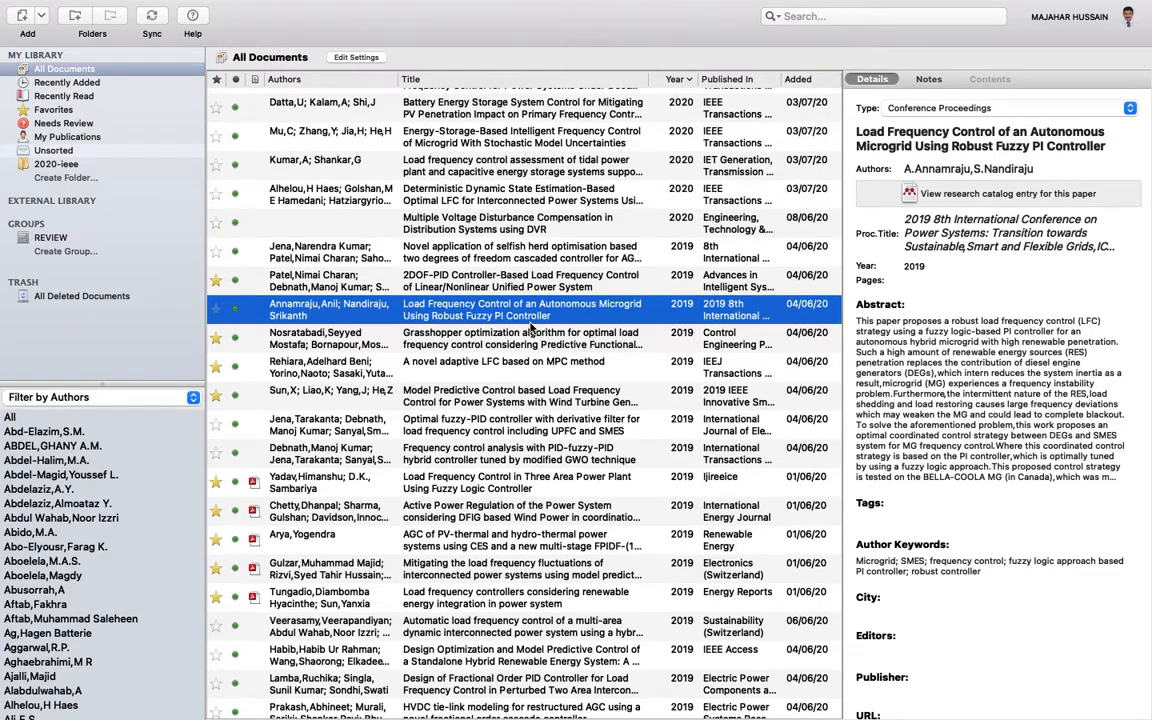
key("ctrl+Up")
left_click(789, 50)
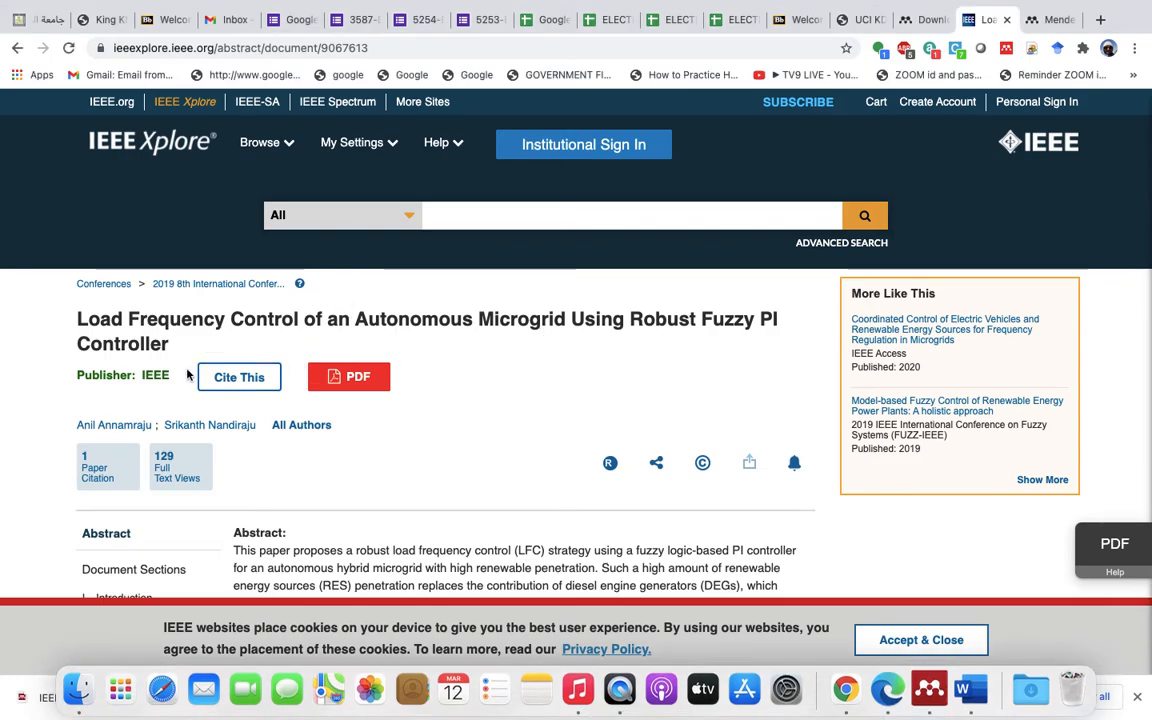
- Bring the Mendeley Desktop library back, showing the imported Robust Fuzzy PI Controller paper
key("ctrl+Up")
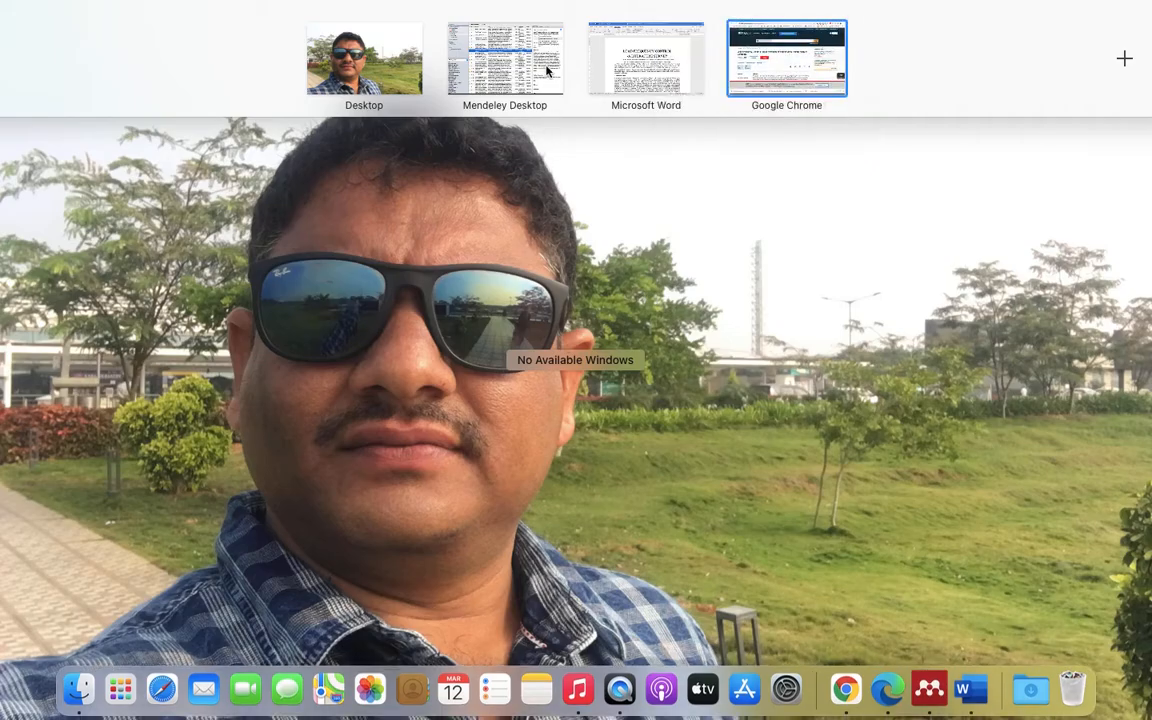
left_click(455, 68)
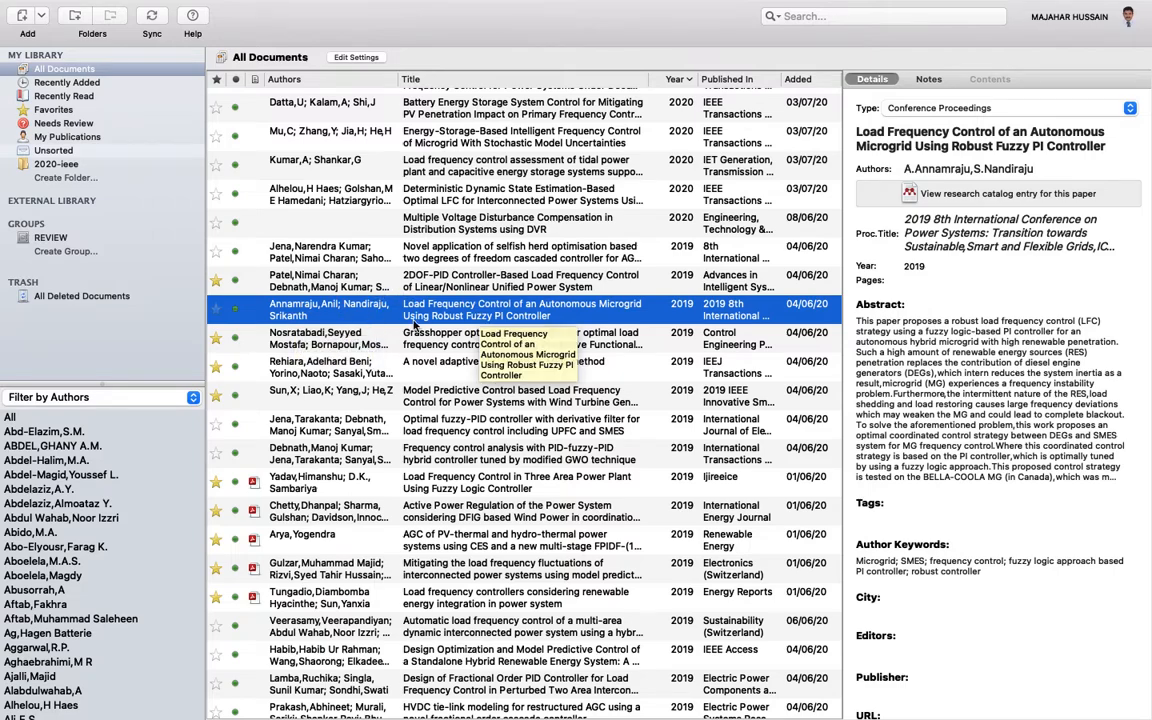
- Open a blank manually entered New Document form and show its document type list
left_click(41, 17)
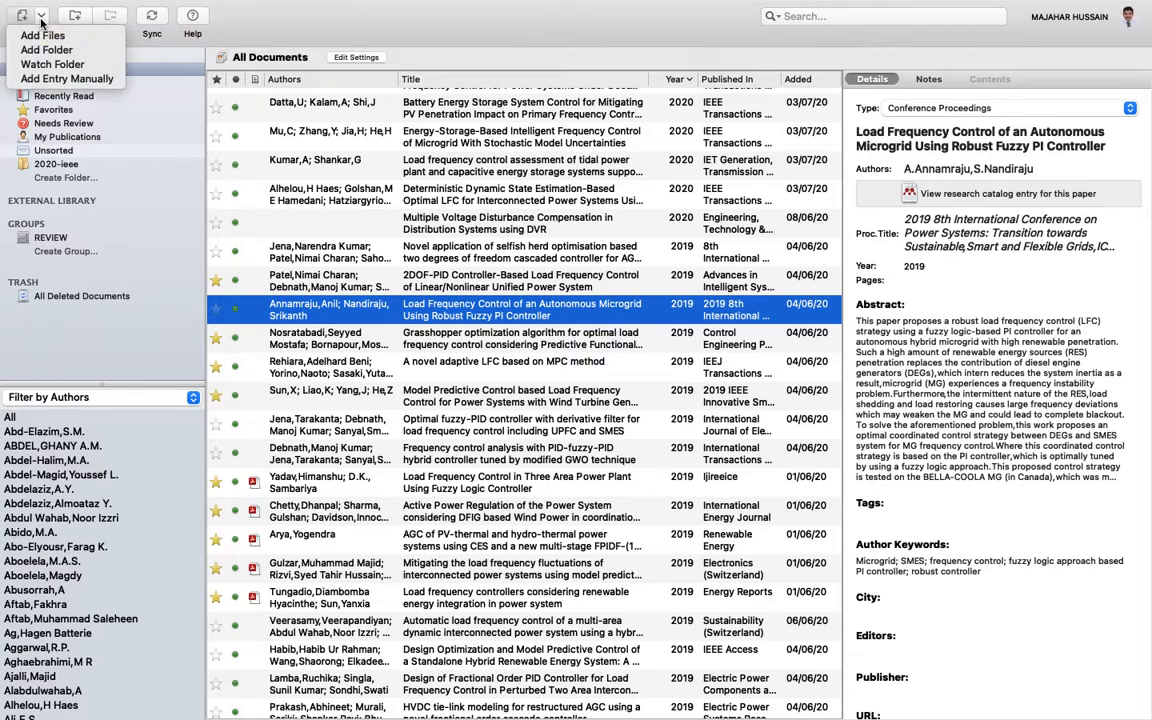
left_click(55, 80)
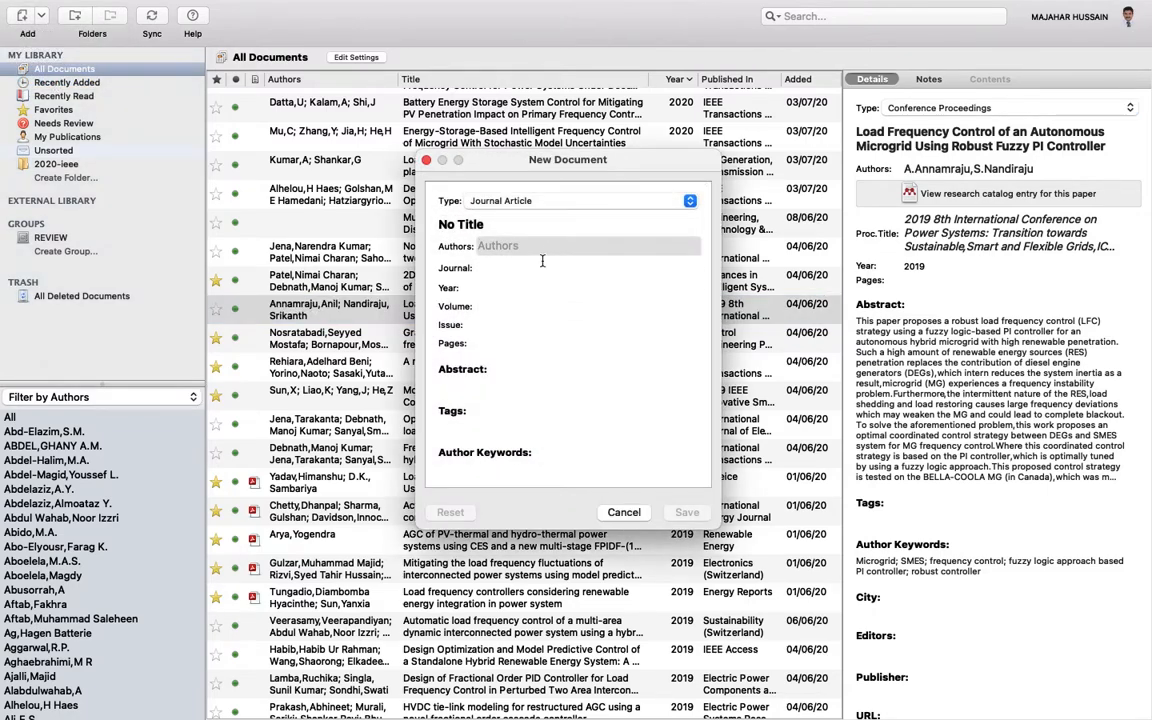
left_click(622, 512)
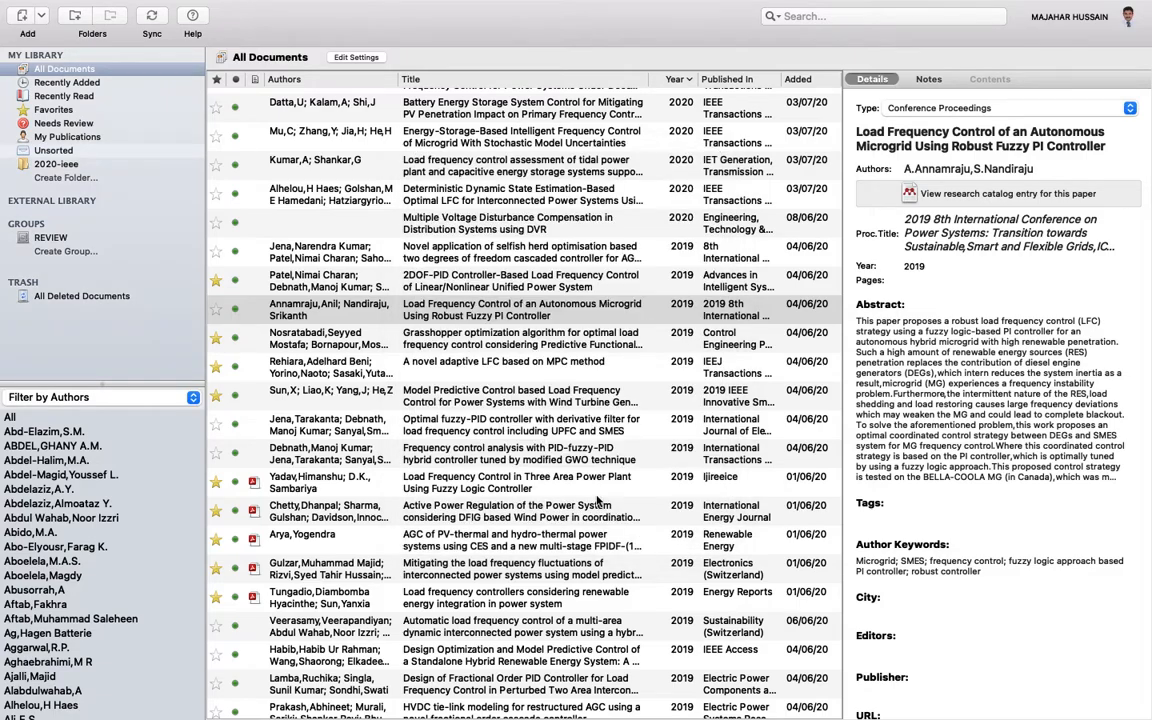
left_click(40, 16)
left_click(50, 80)
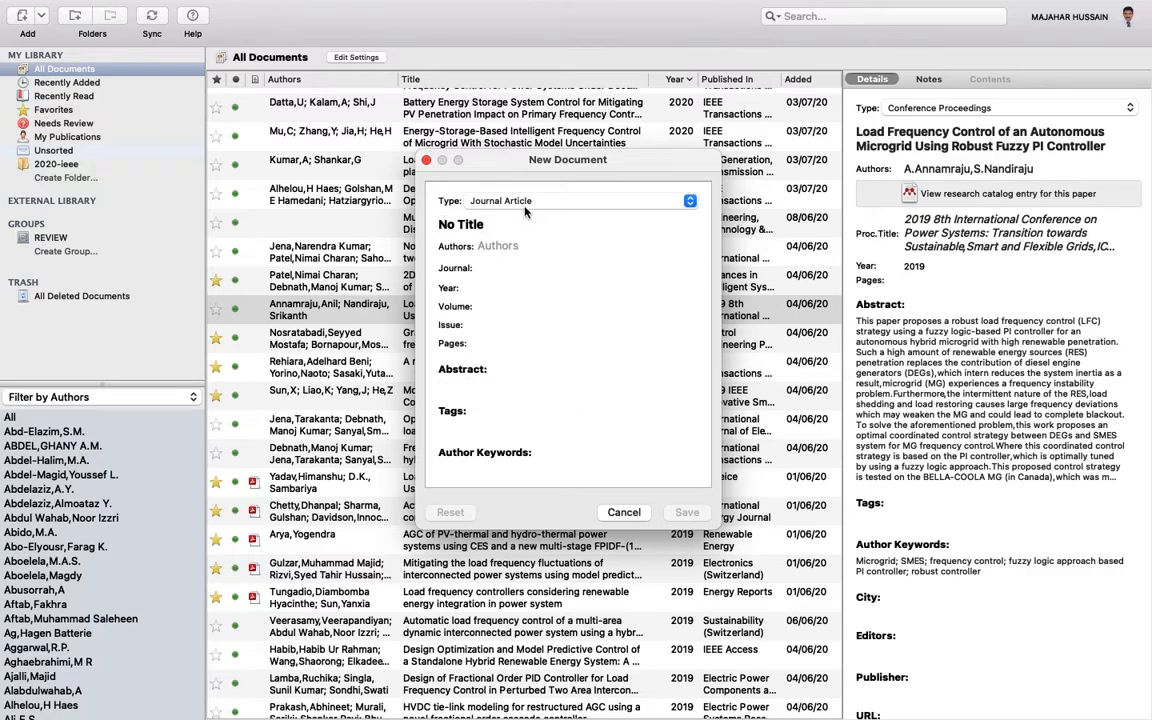
left_click(553, 200)
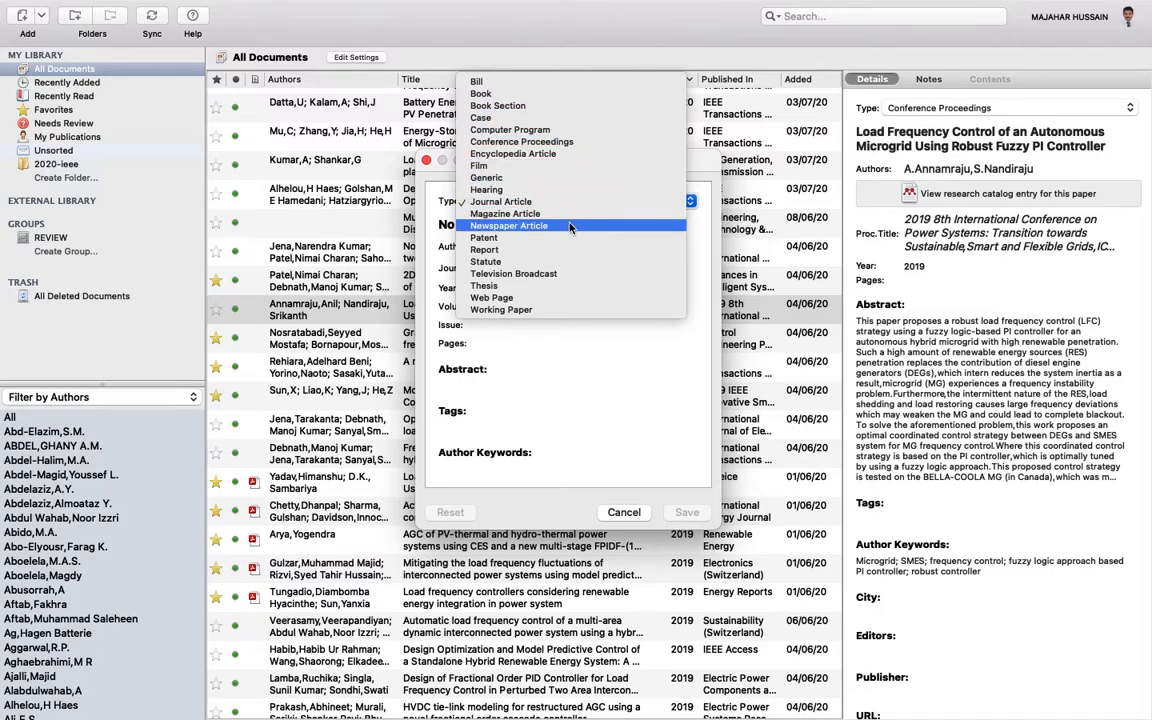
- Make the new entry a Web Page and enter its two authors' names
left_click(584, 304)
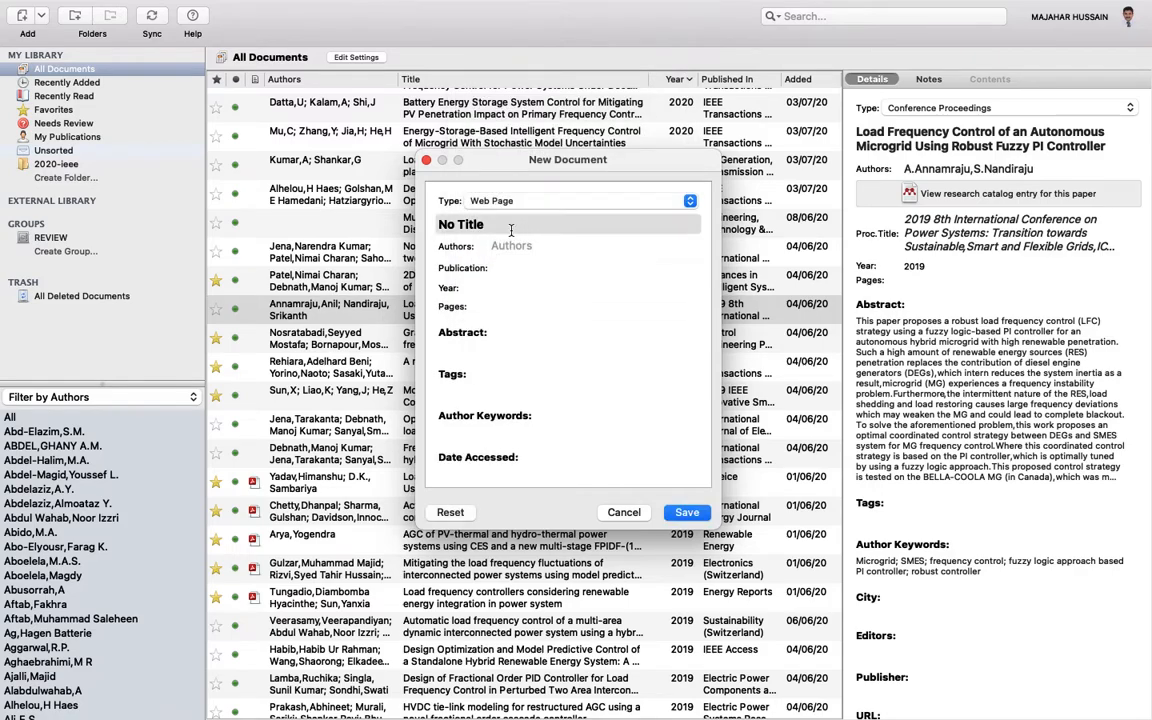
left_click(501, 247)
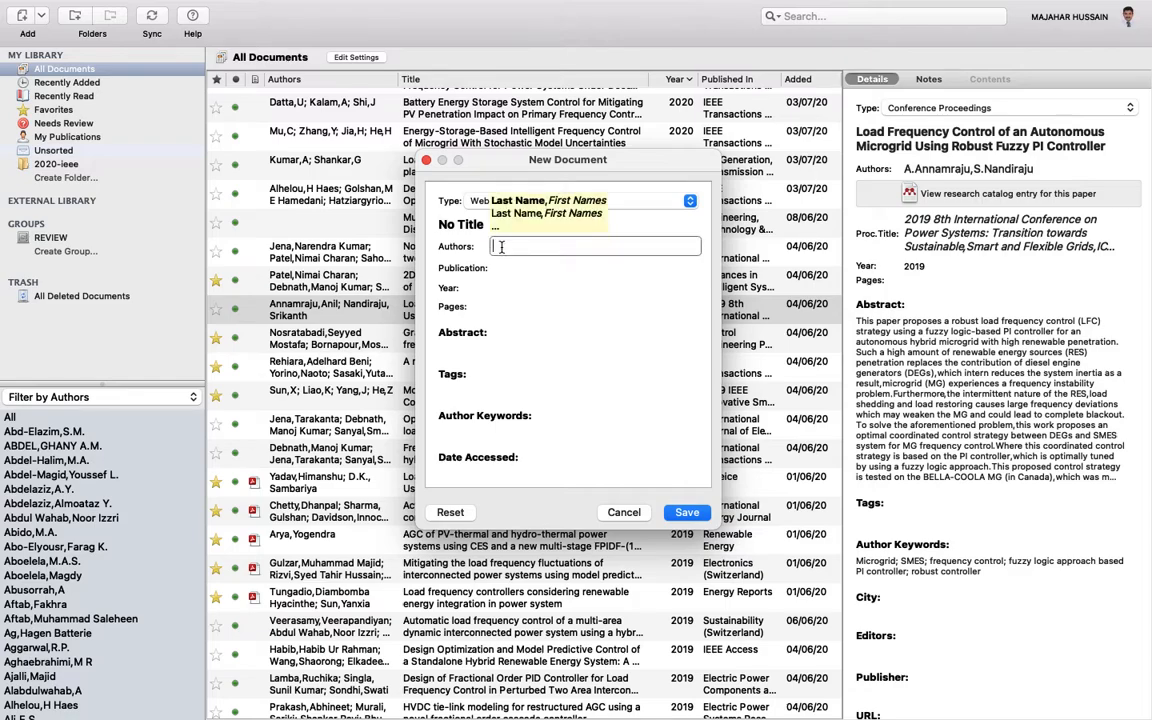
type("H")
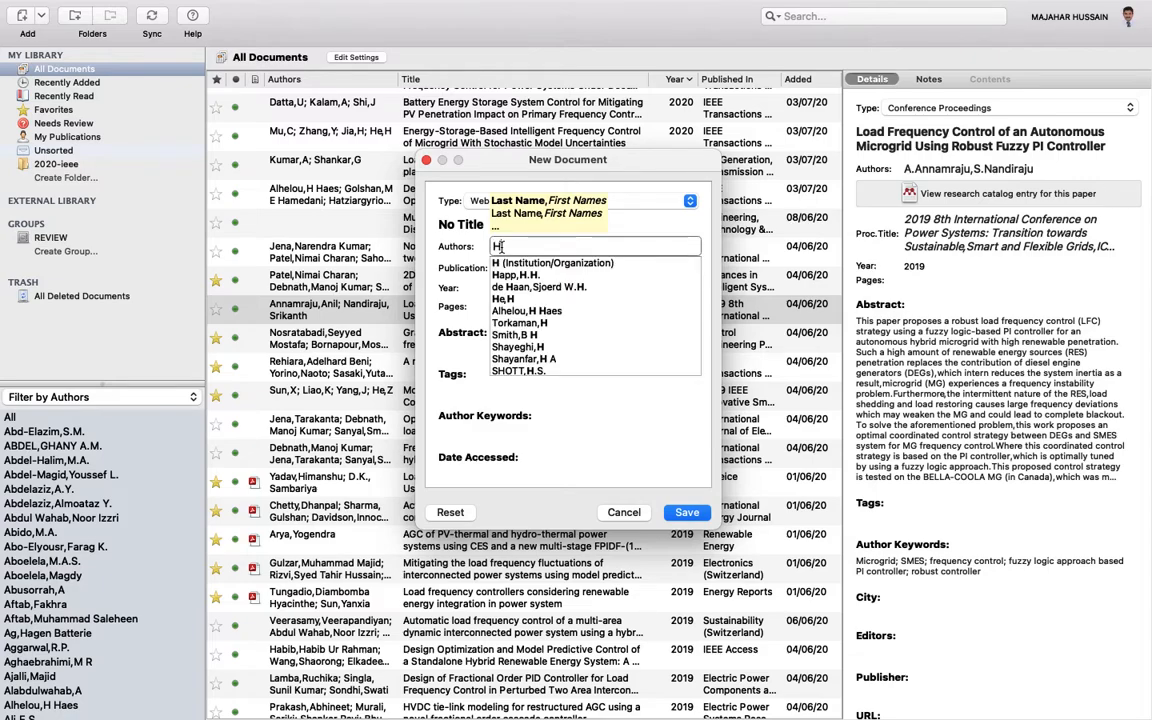
type("ett")
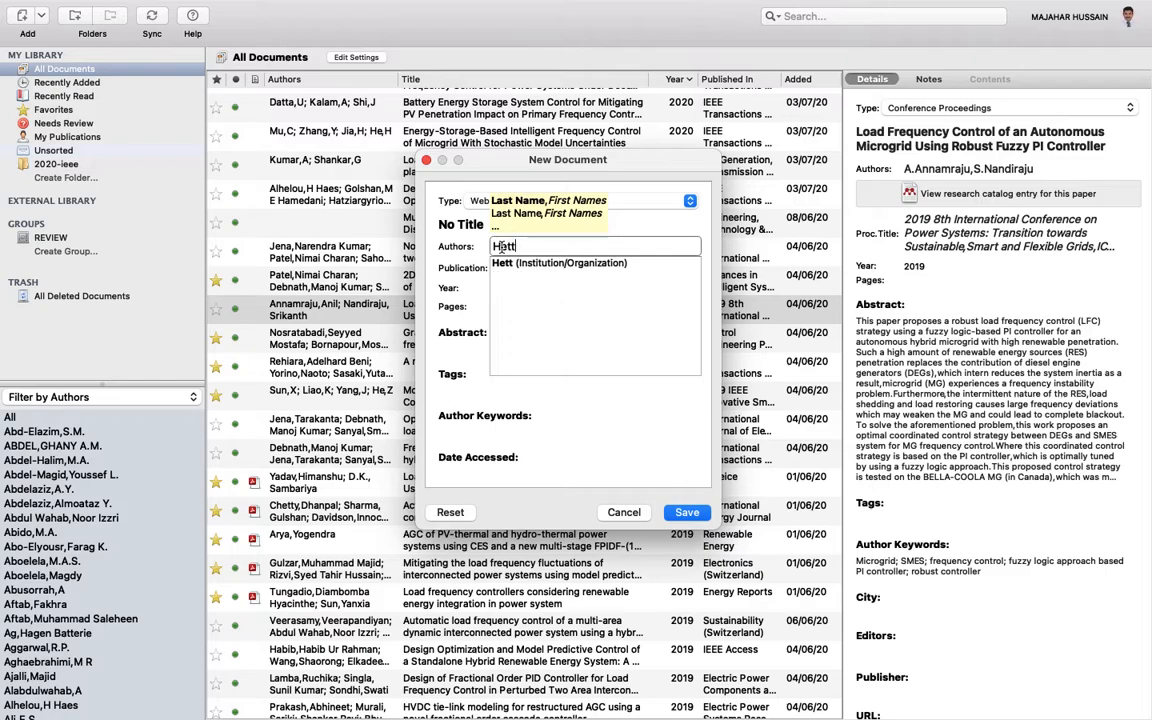
type("ich ,s")
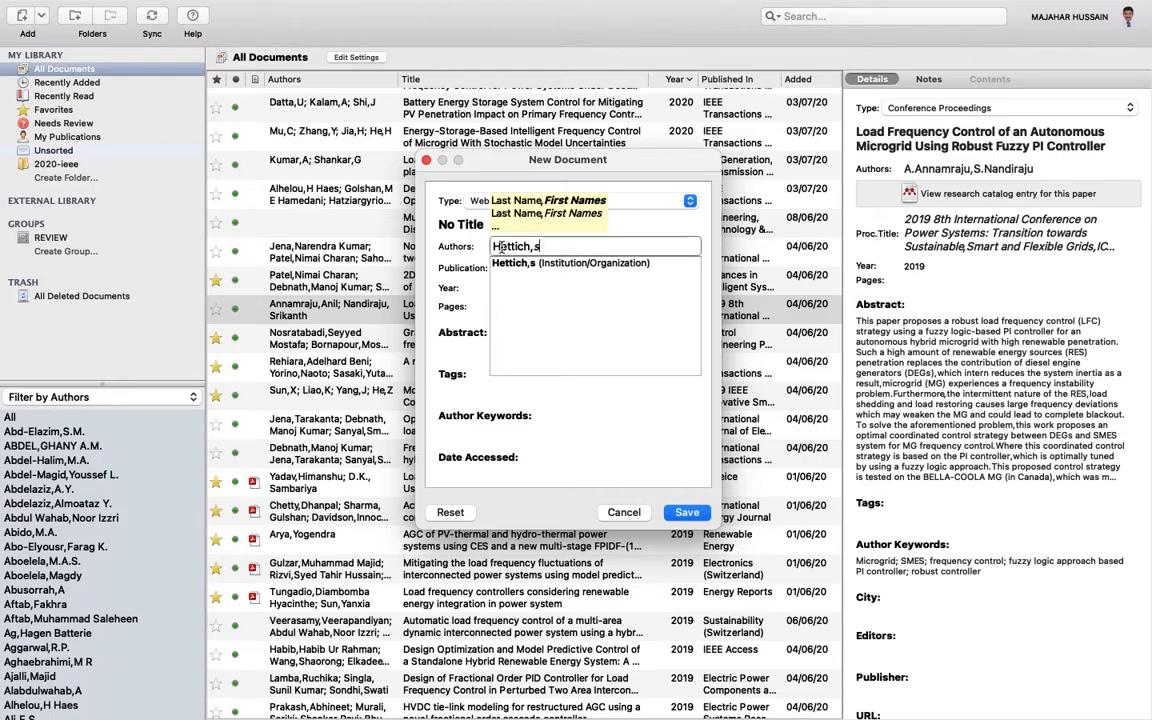
key("BackSpace")
type("S")
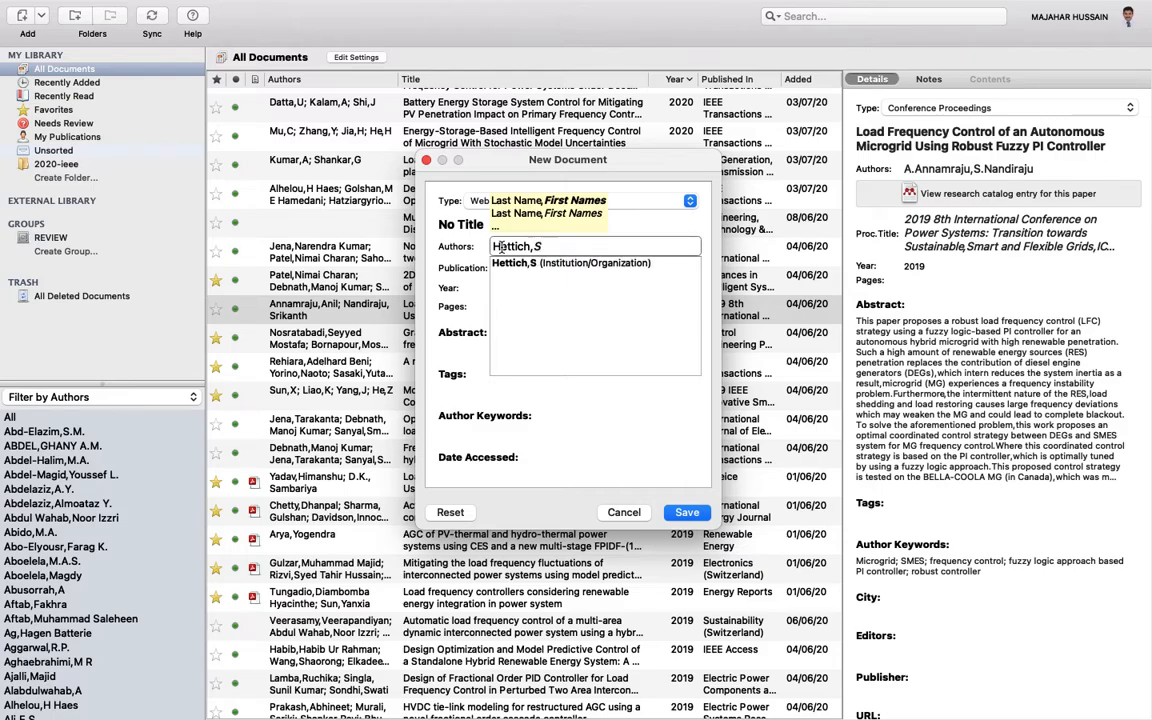
type(". and ")
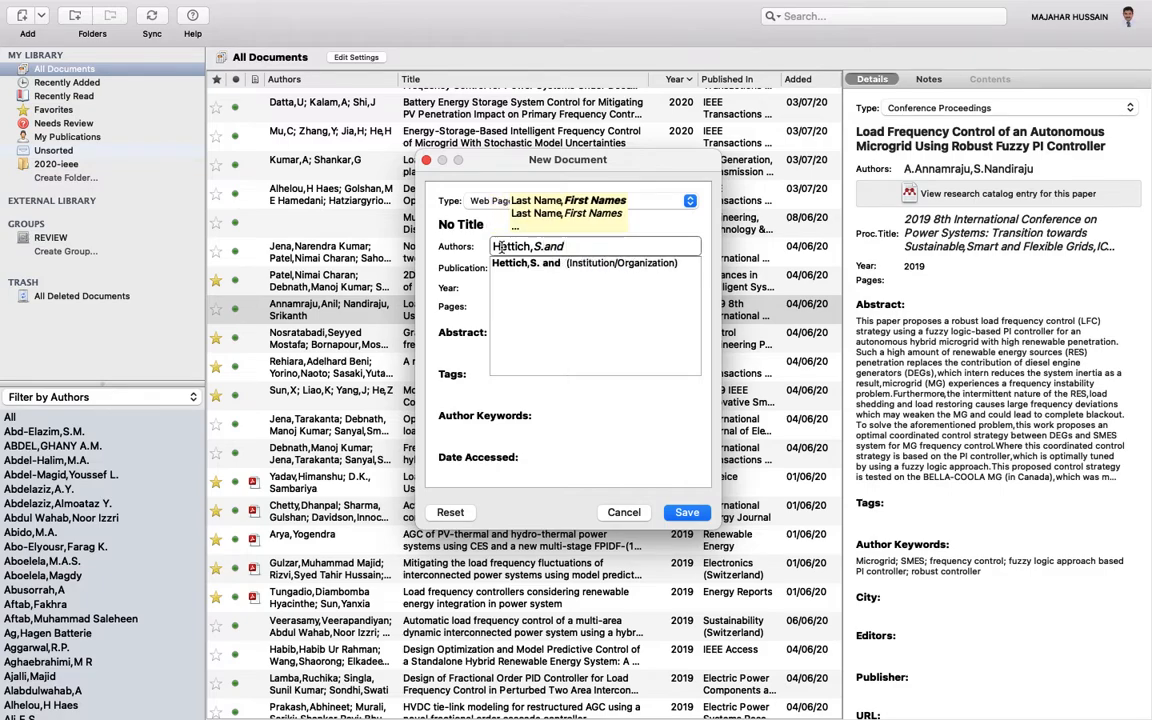
type("BAy")
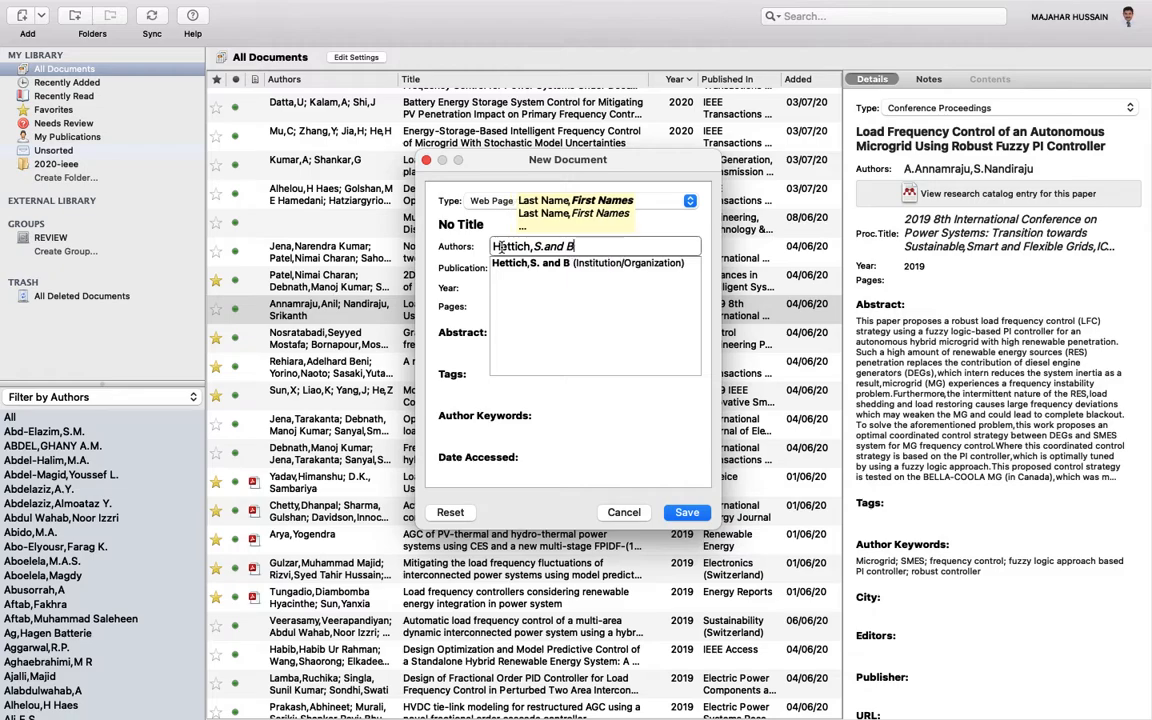
key("BackSpace")
key("BackSpace")
type("ay,S.D")
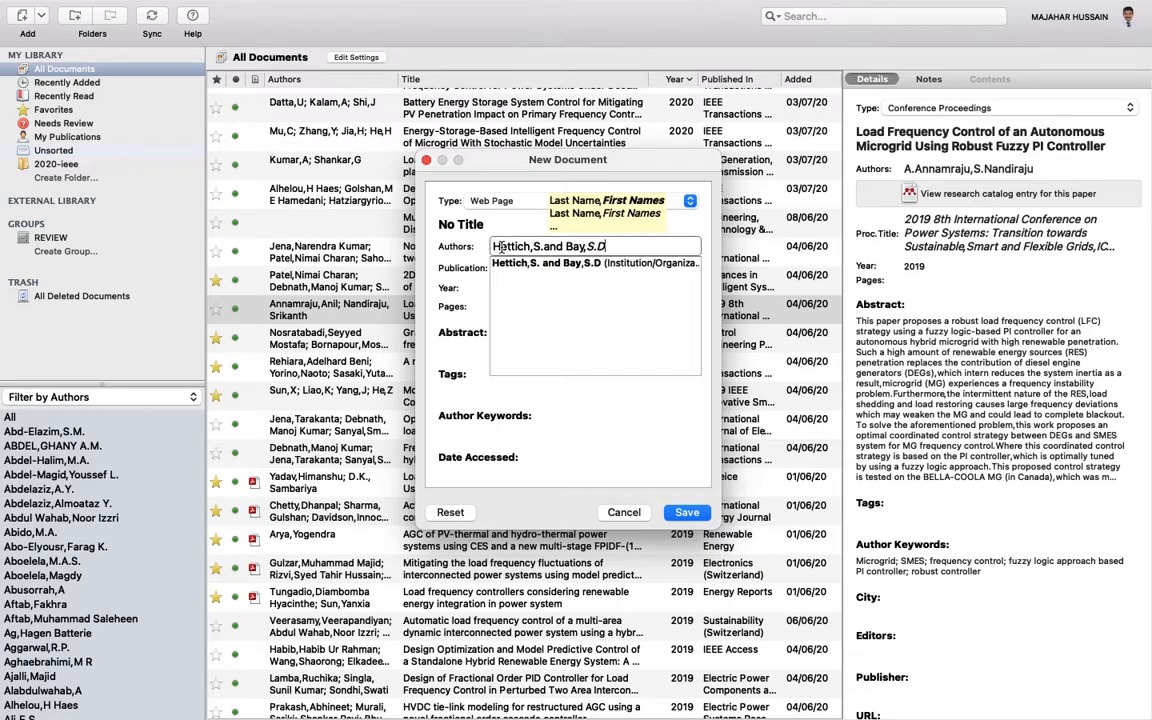
left_click(462, 272)
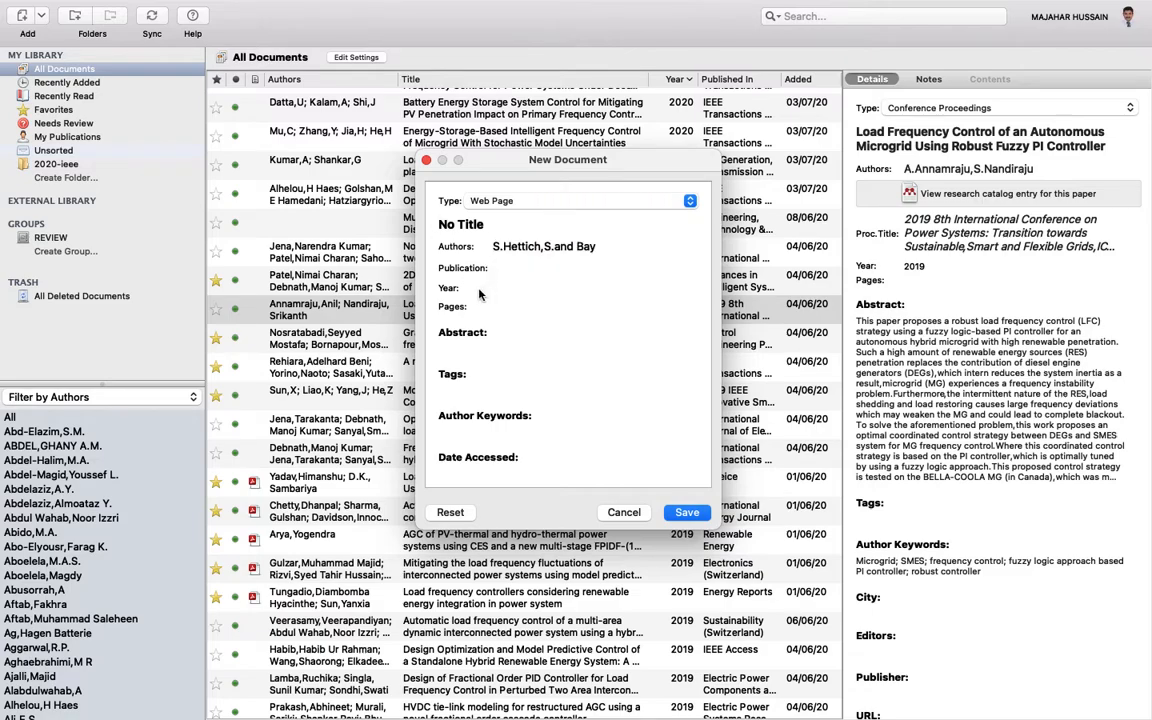
left_click(494, 288)
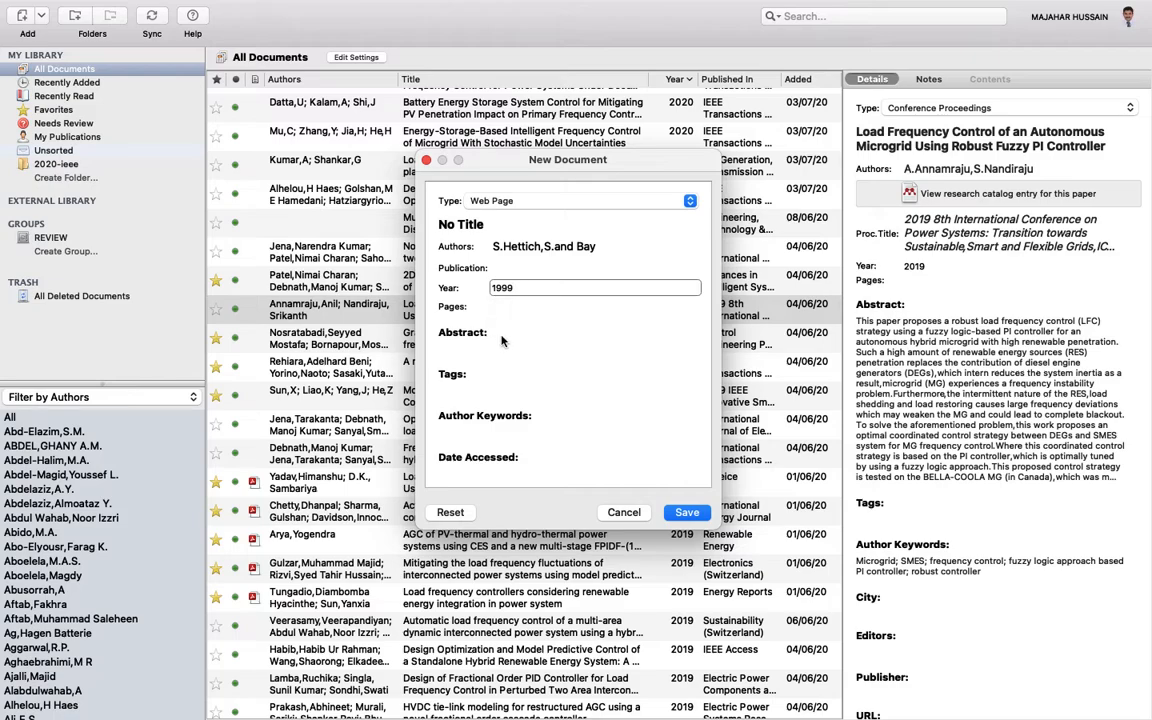
scroll(488, 300, "down", 2)
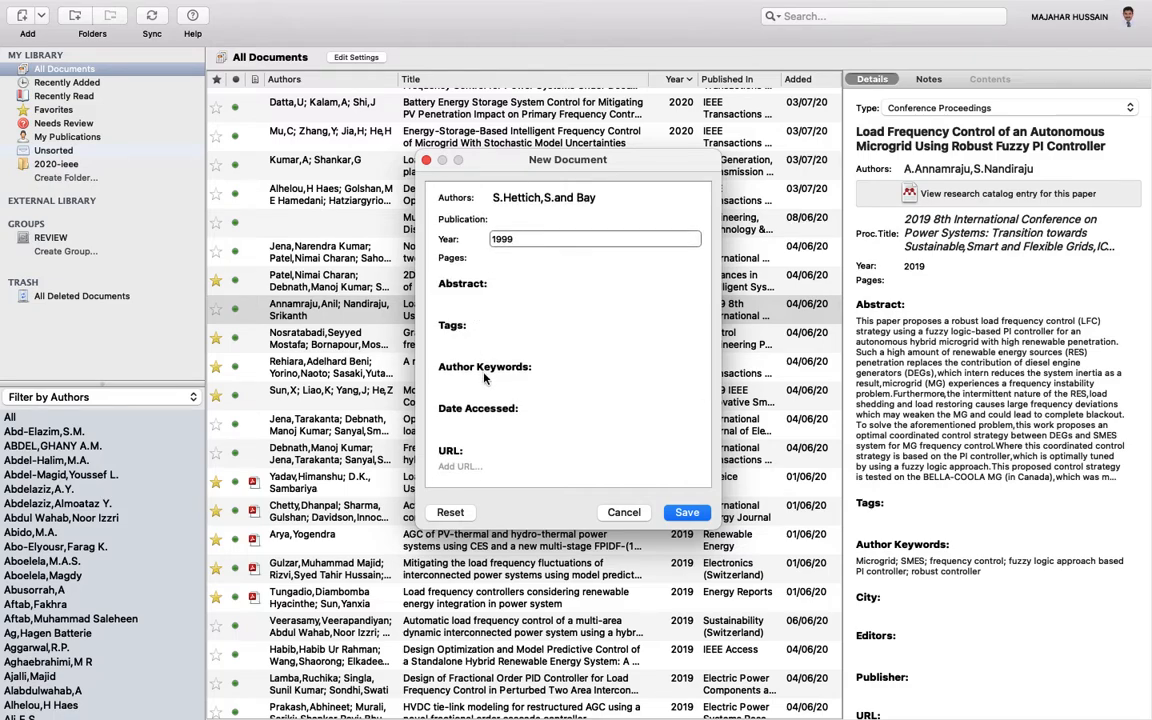
scroll(460, 345, "down", 3)
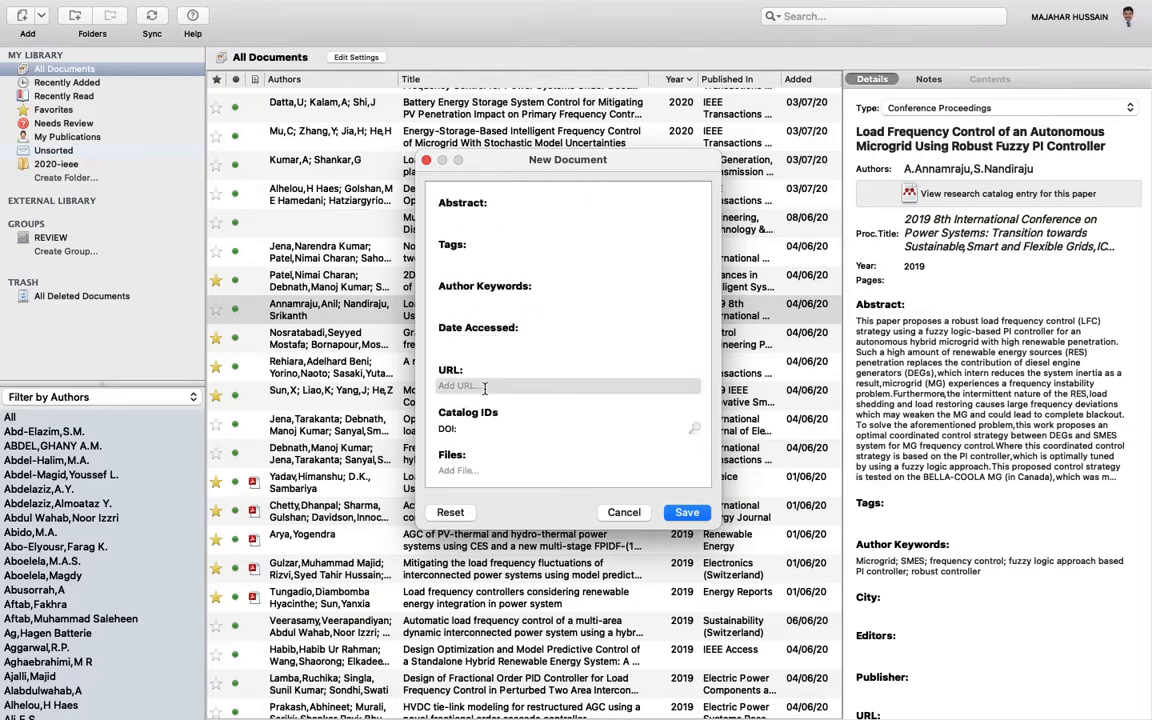
- Copy kdd.ics.uci.edu from Chrome into the entry's URL field and save the reference
left_click(518, 389)
key("ctrl+Up")
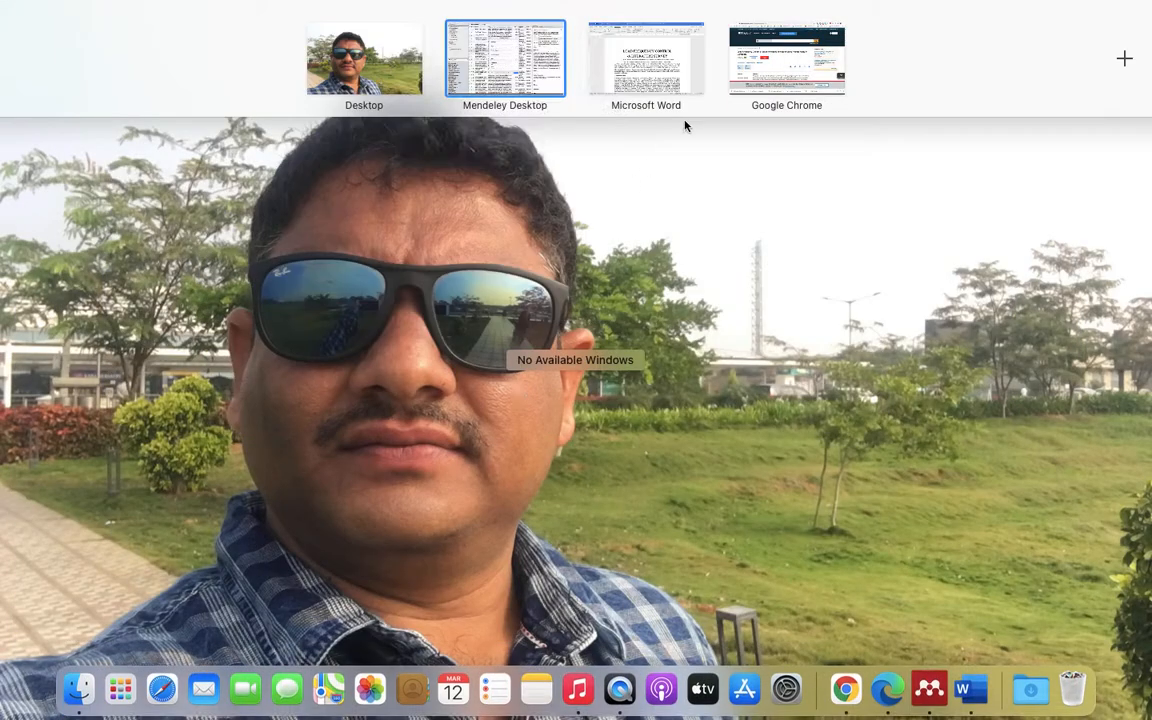
left_click(766, 67)
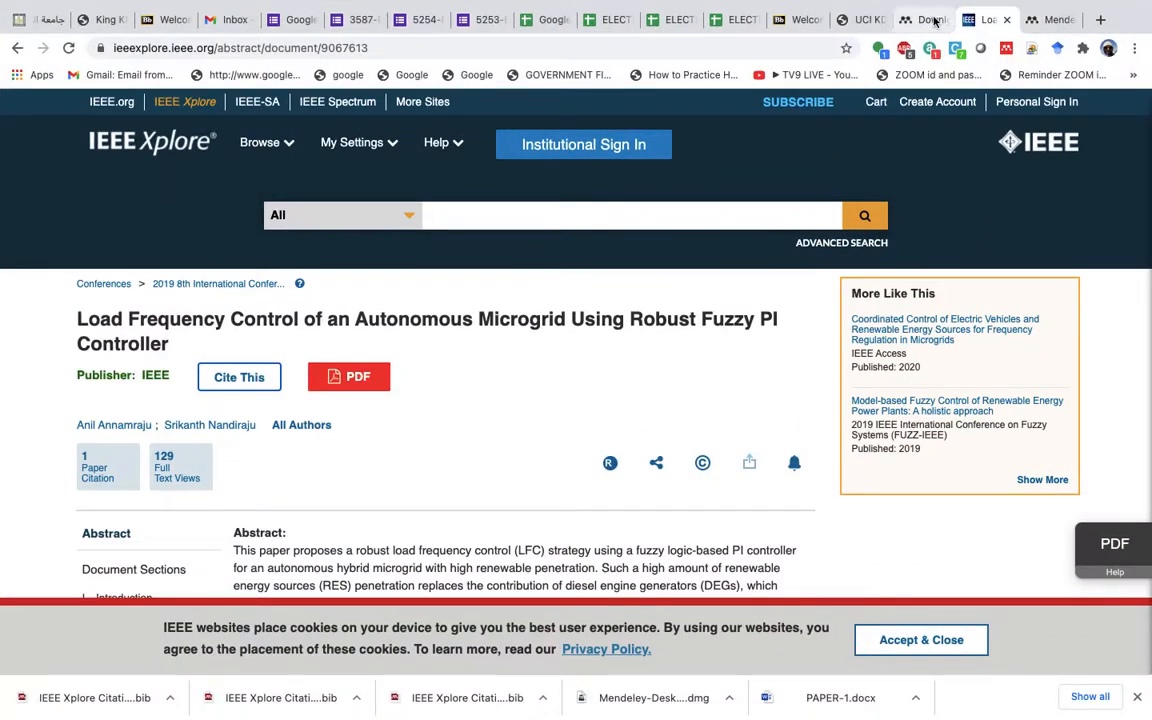
left_click(858, 20)
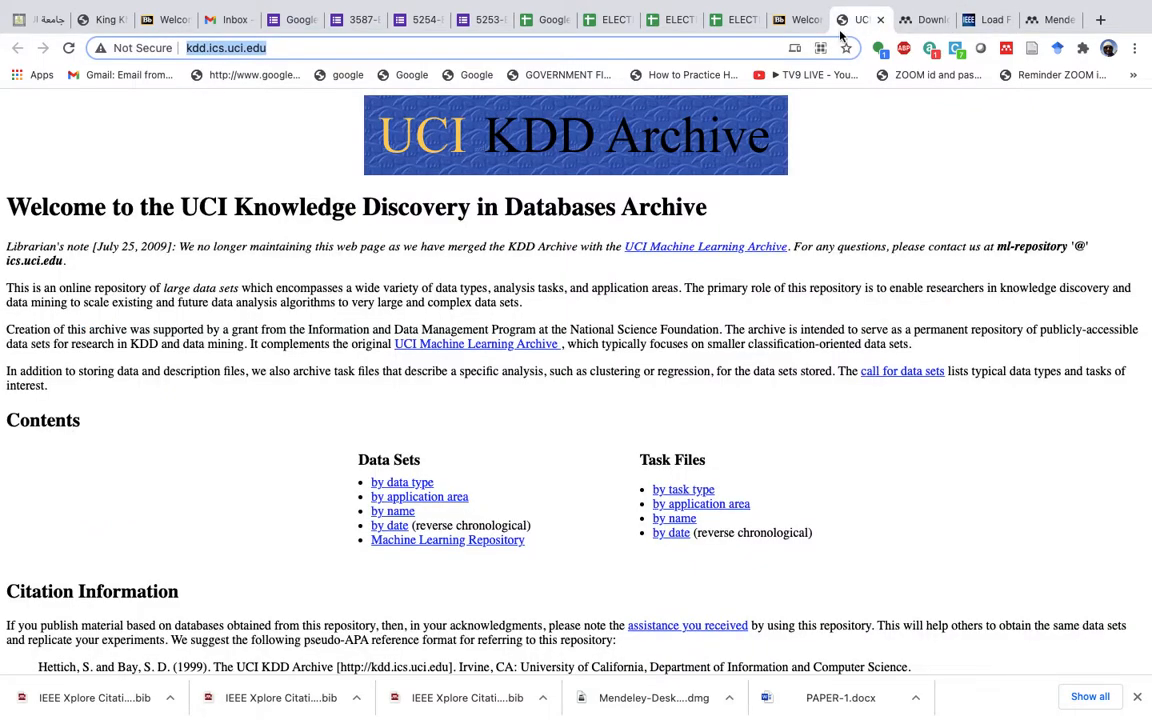
right_click(317, 48)
left_click(370, 184)
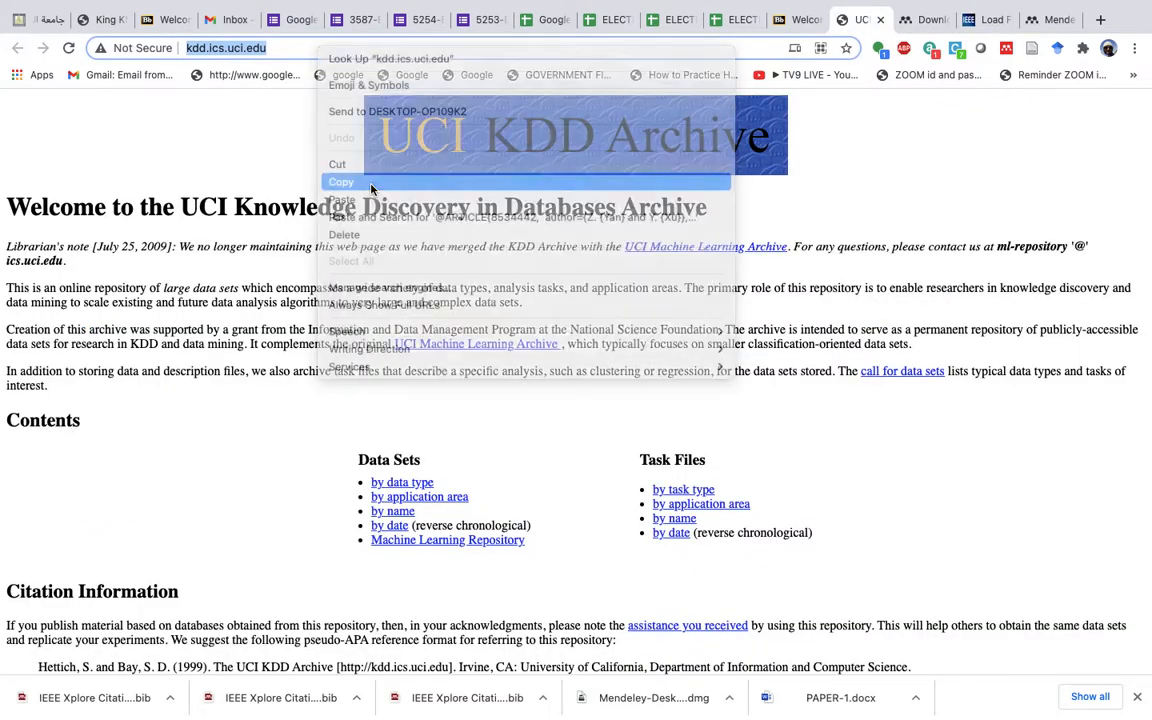
key("ctrl+Up")
left_click(509, 57)
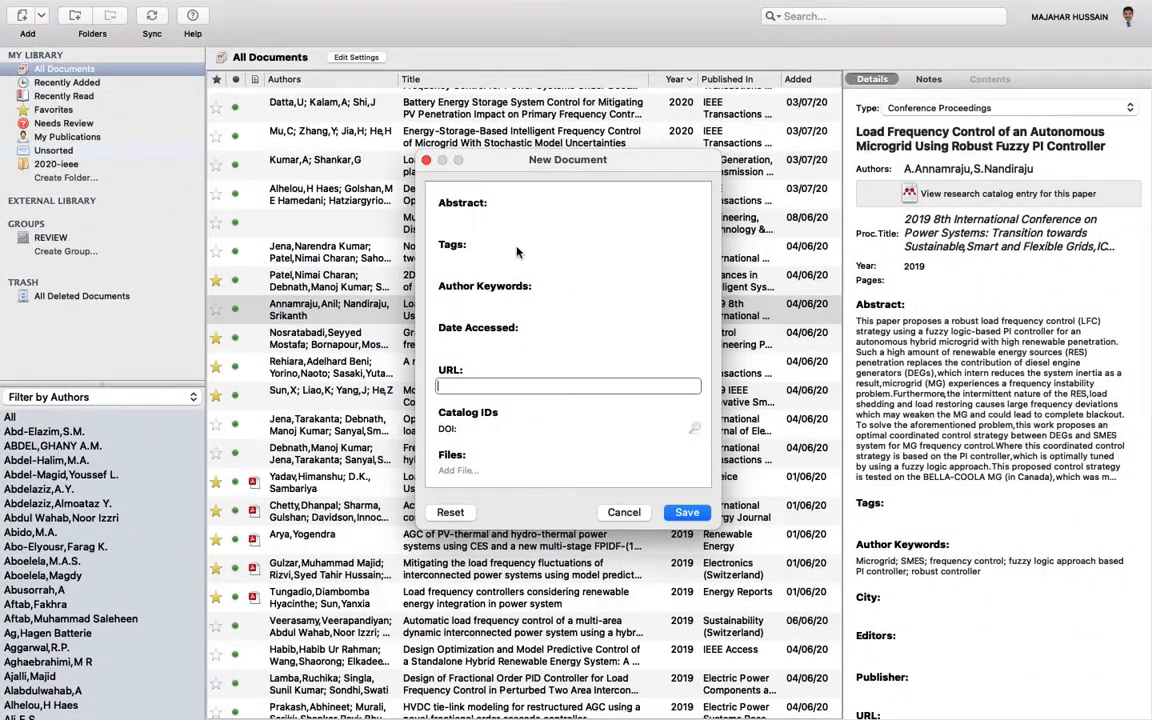
key("super+v")
scroll(459, 392, "down", 2)
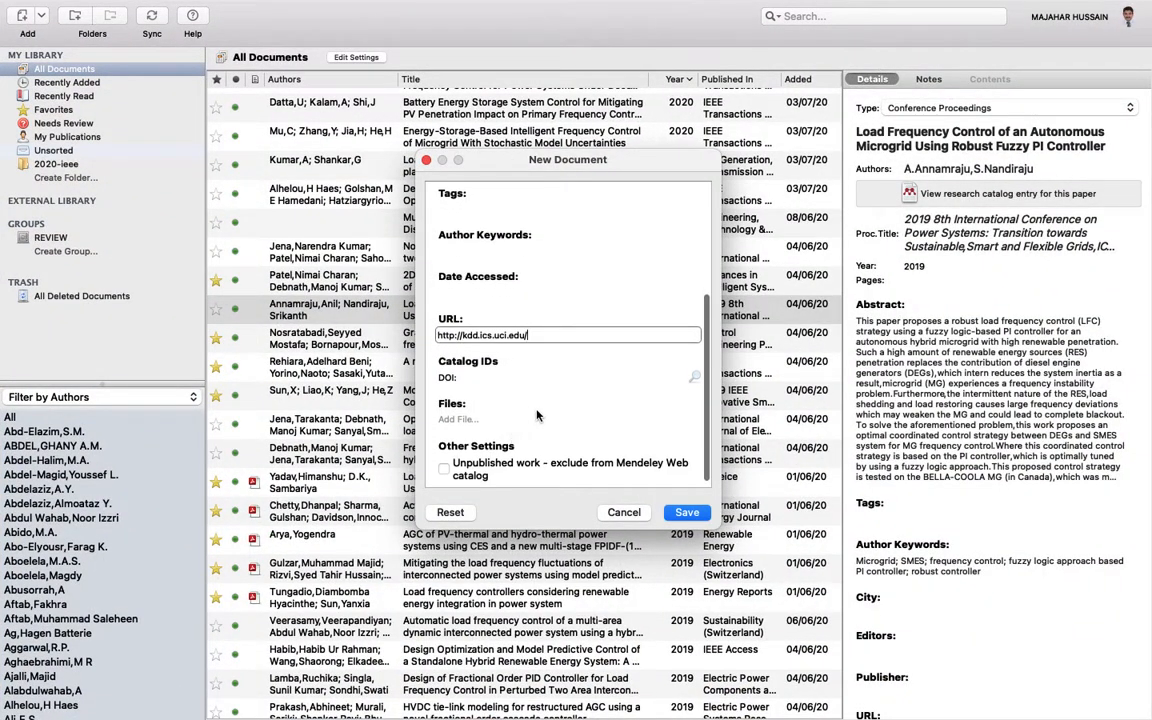
left_click(508, 376)
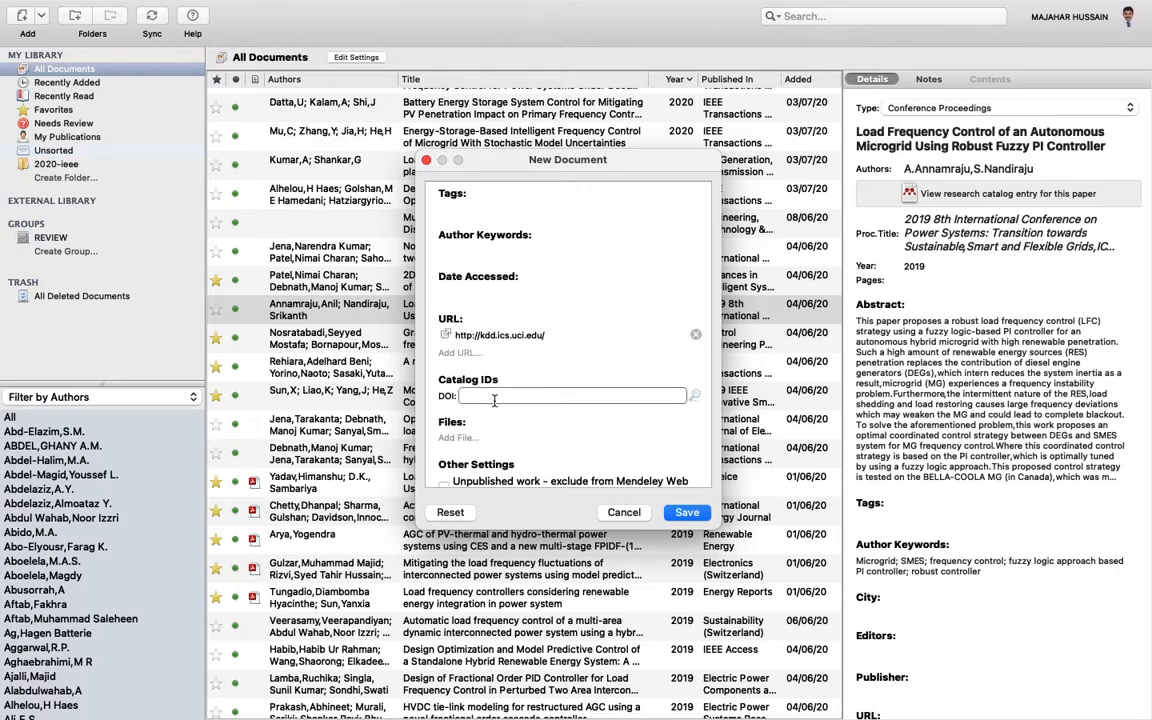
scroll(503, 413, "down", 1)
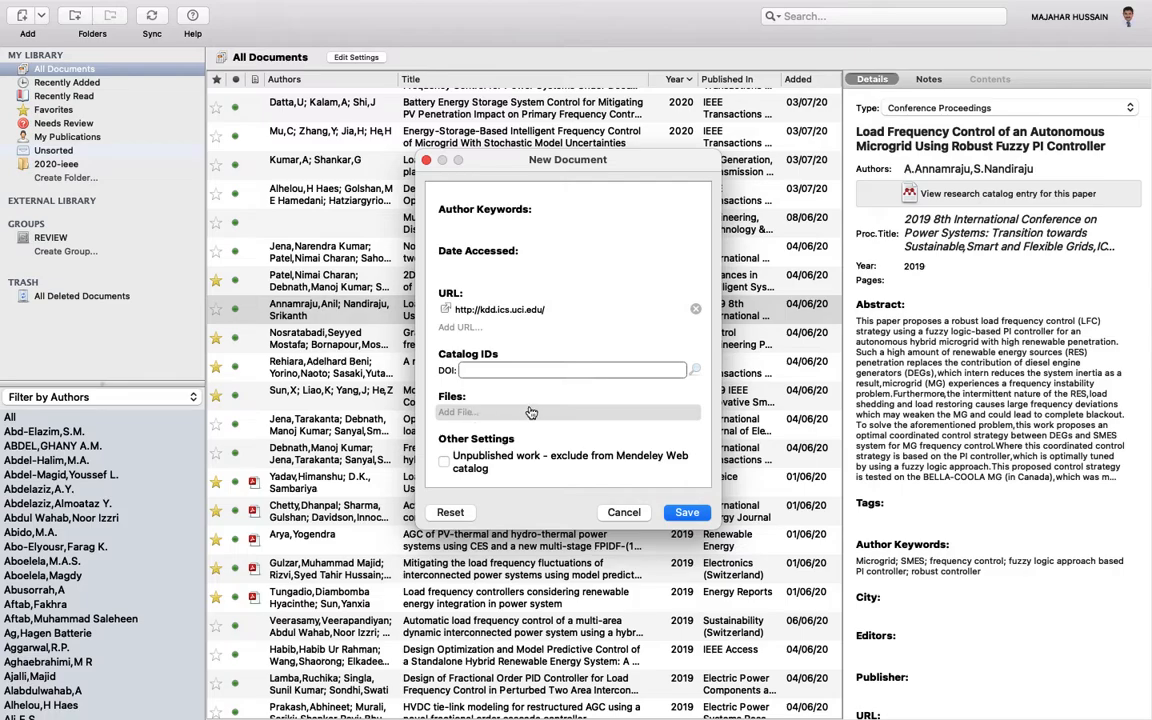
left_click(686, 513)
- Locate and check the new 'No Title' 1999 entry, then bring up the spaces overview
scroll(582, 260, "up", 10)
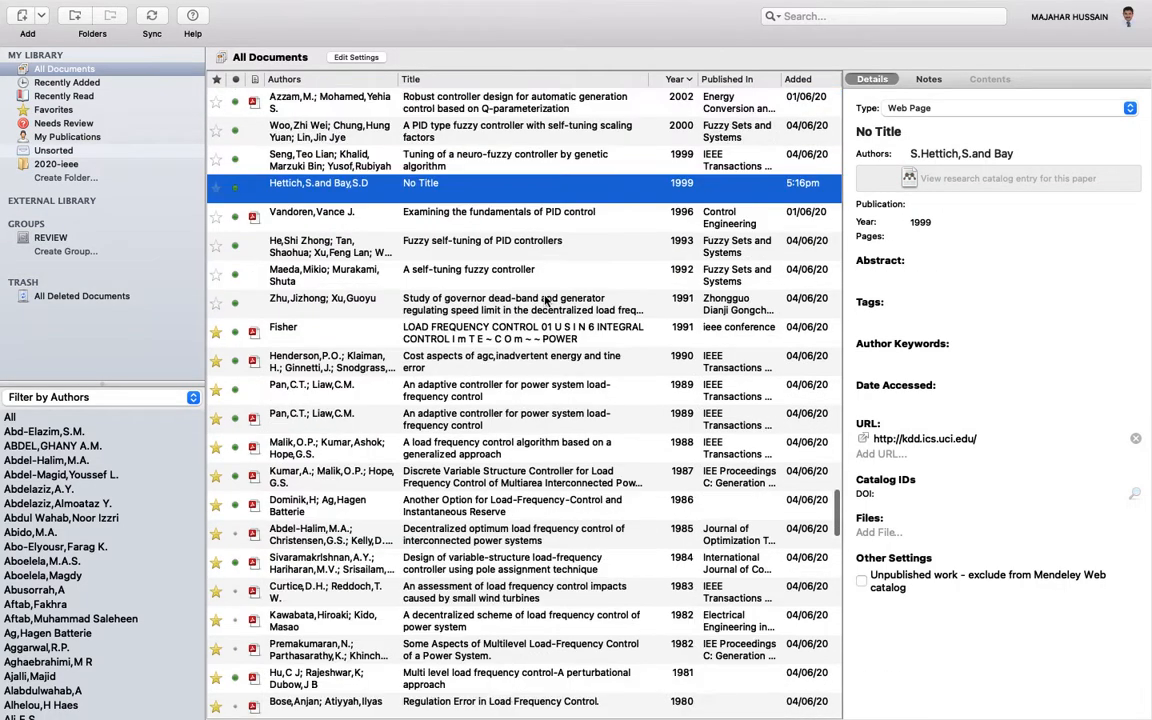
scroll(511, 350, "down", 15)
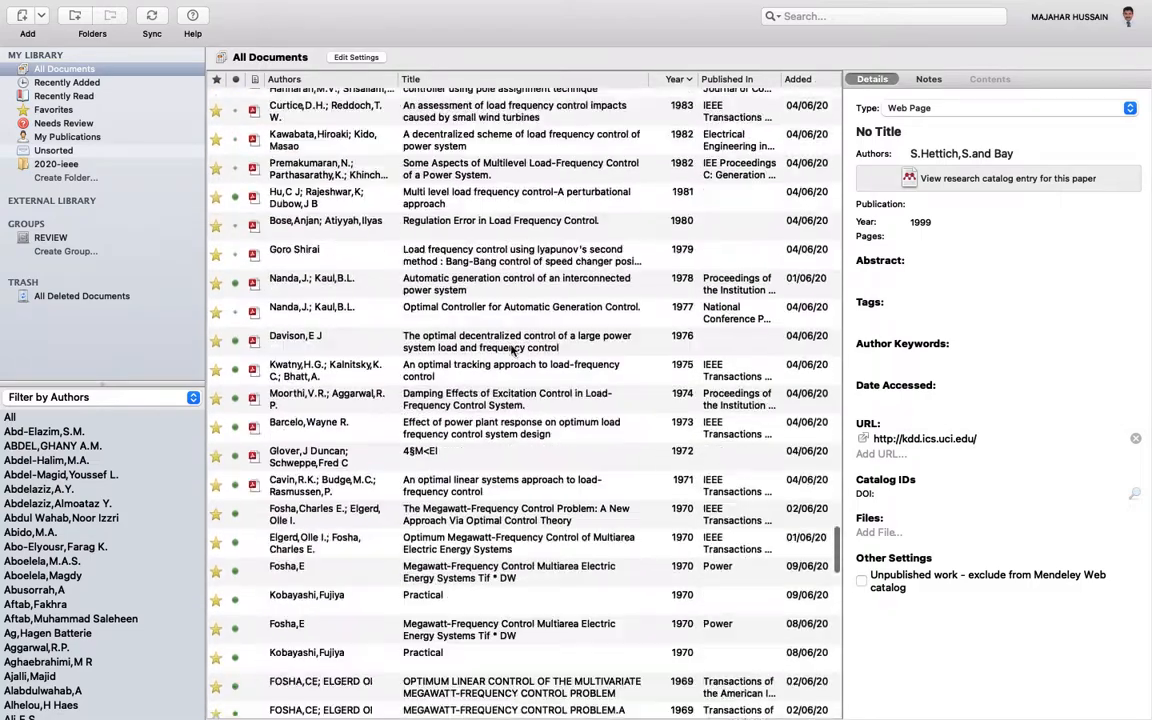
scroll(511, 350, "up", 5)
scroll(497, 310, "up", 5)
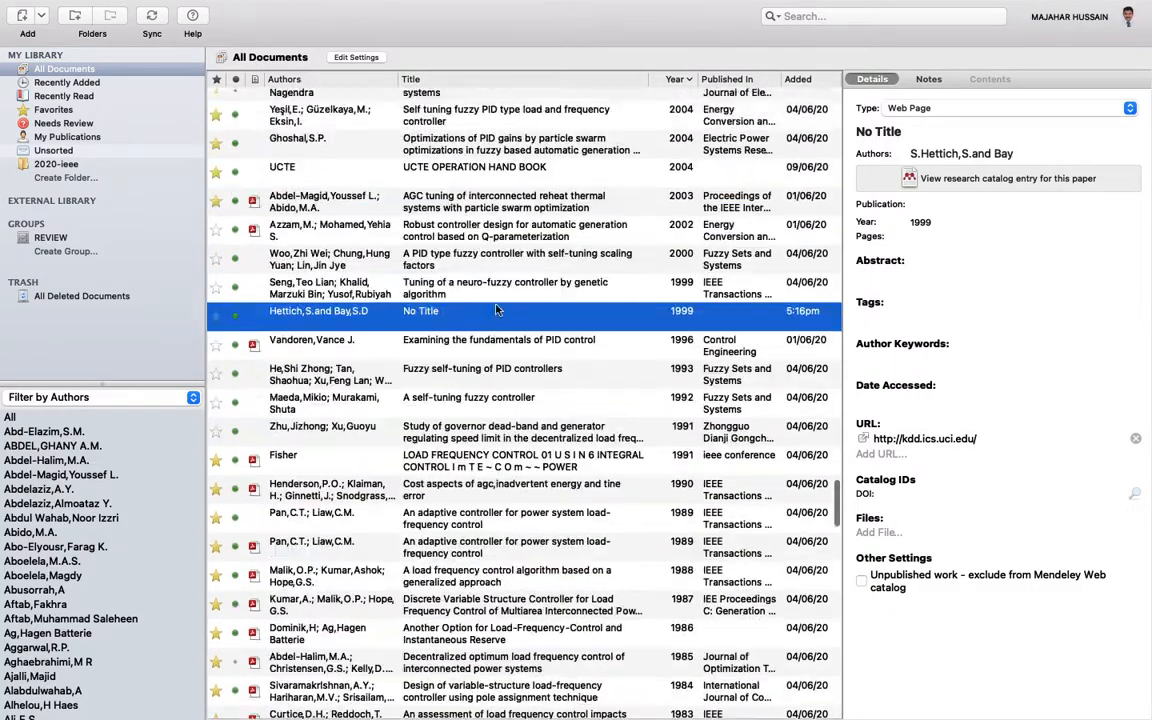
scroll(497, 310, "down", 1)
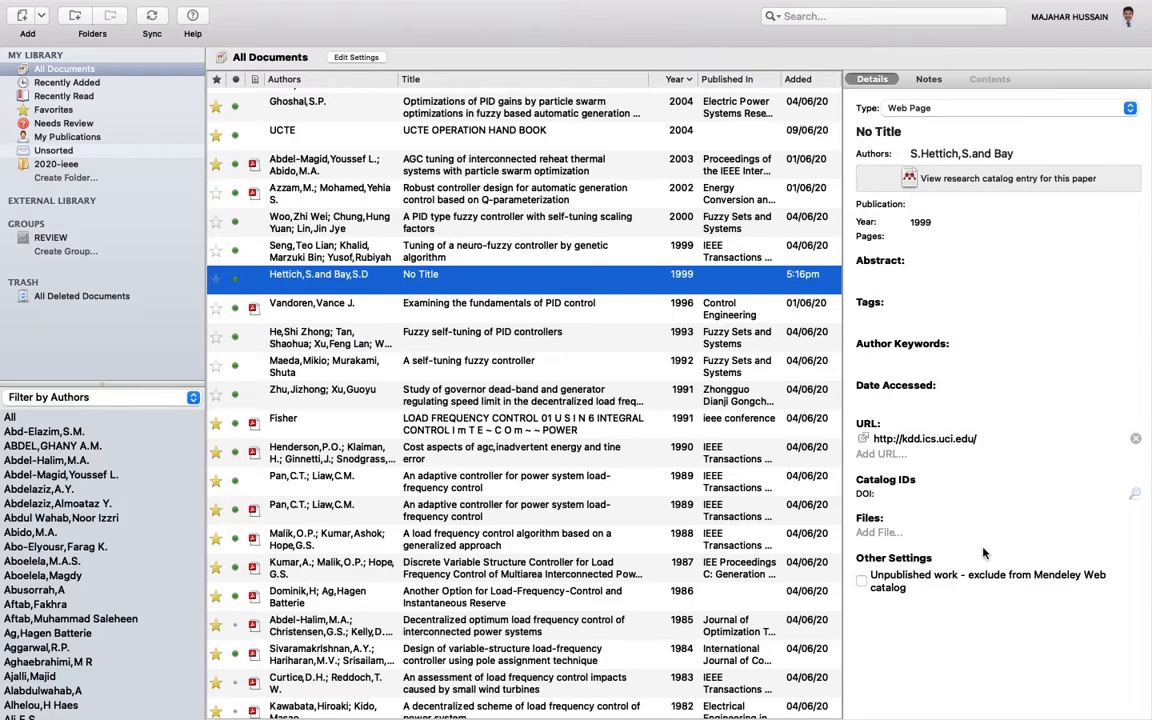
left_click(929, 440)
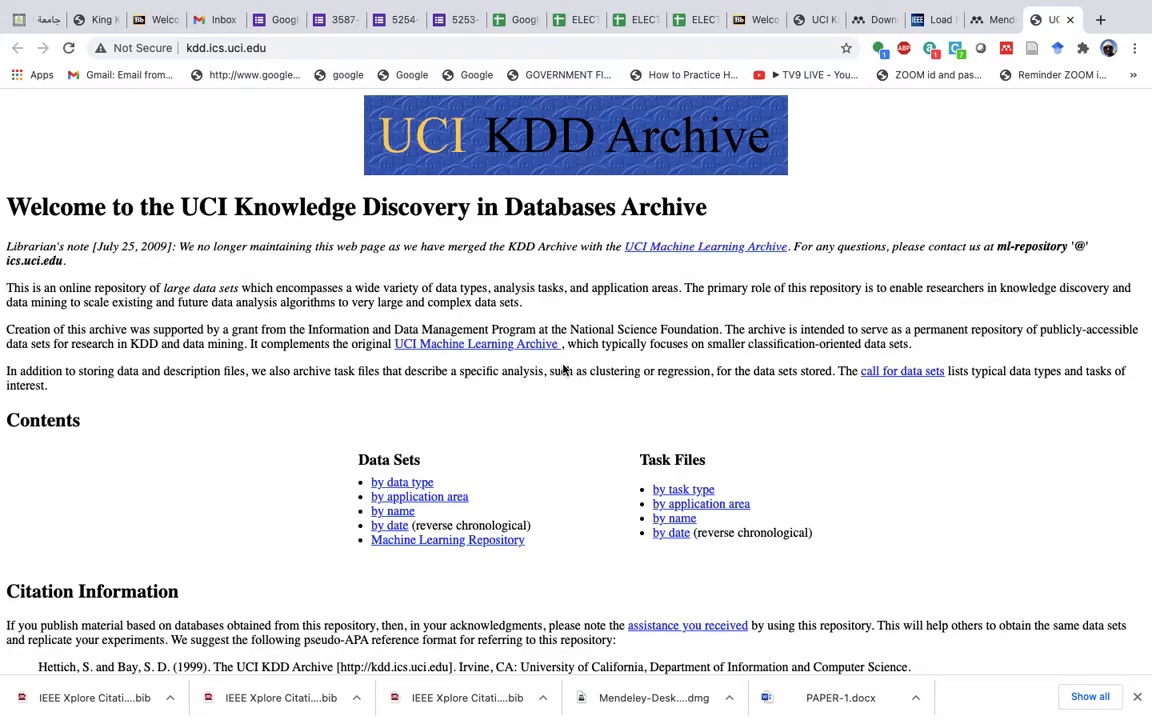
key("ctrl+Up")
left_click(450, 63)
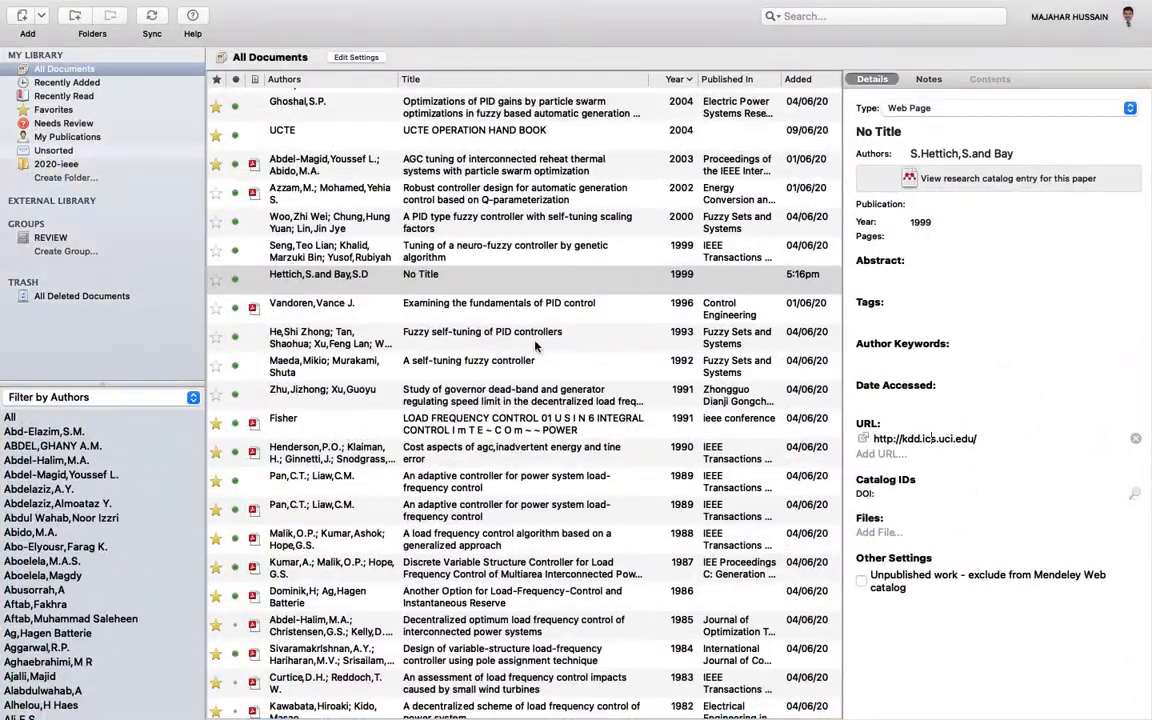
scroll(540, 341, "up", 15)
scroll(528, 357, "up", 15)
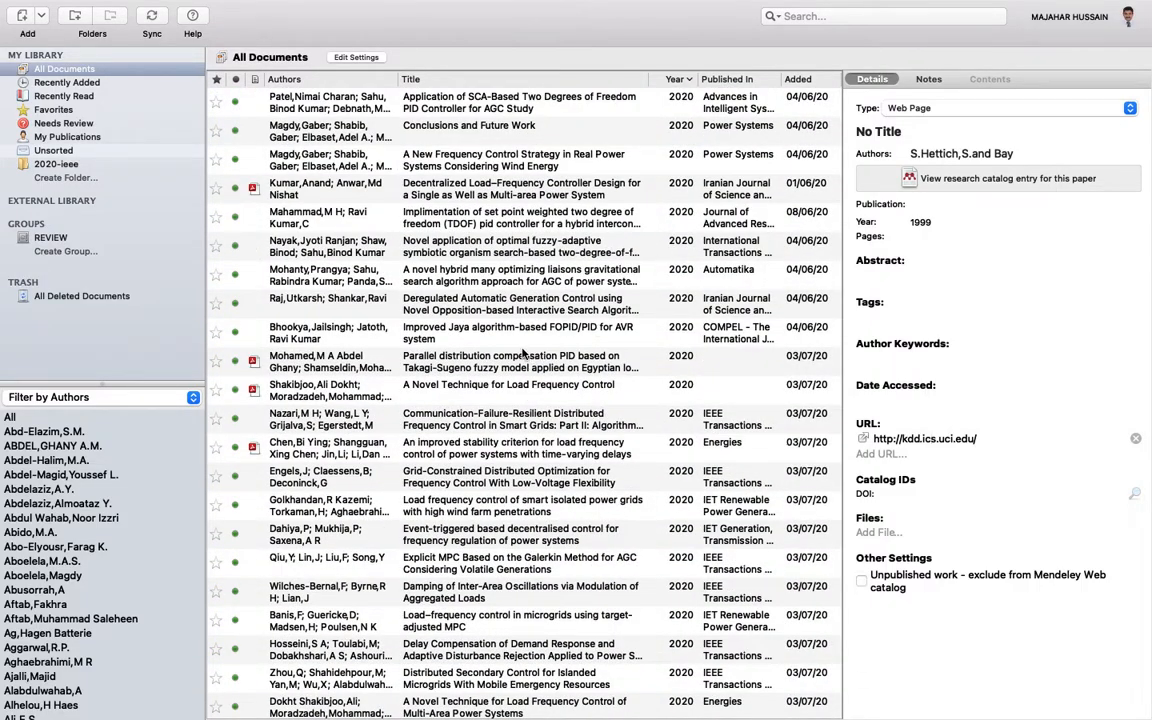
key("ctrl+Up")
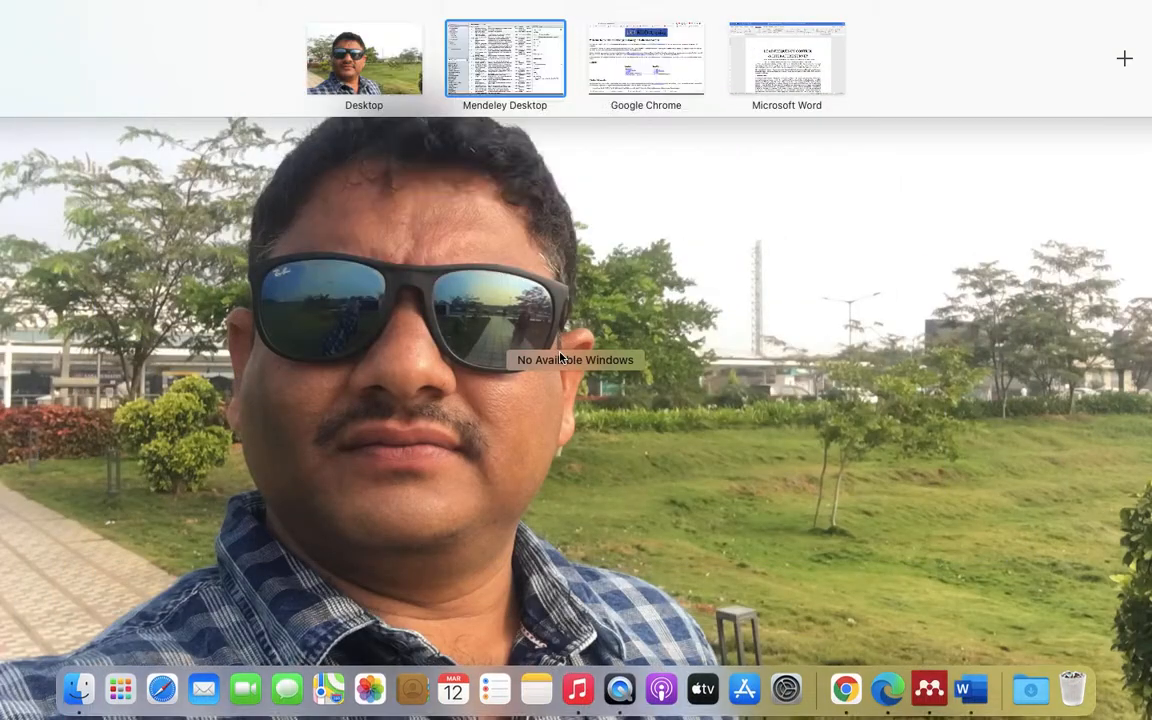
- In Word, place the cursor after 'Micro Grids.' in the Introduction and start a Mendeley citation
left_click(742, 70)
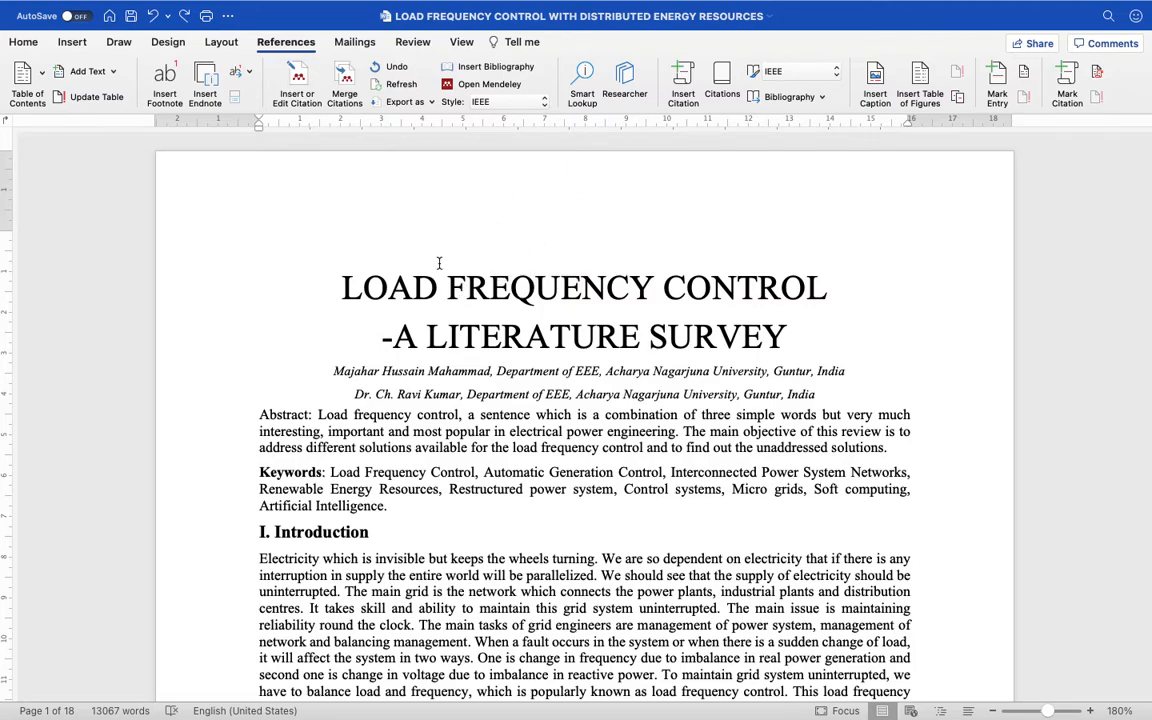
scroll(438, 262, "down", 10)
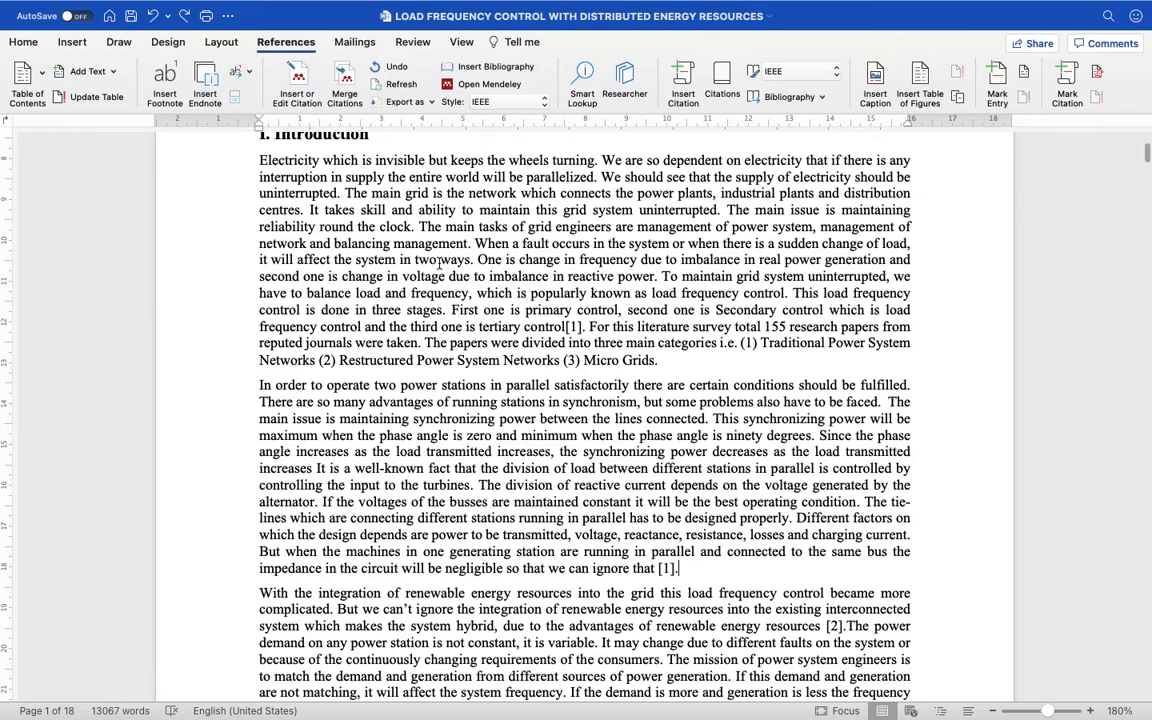
scroll(438, 262, "down", 2)
left_click(659, 275)
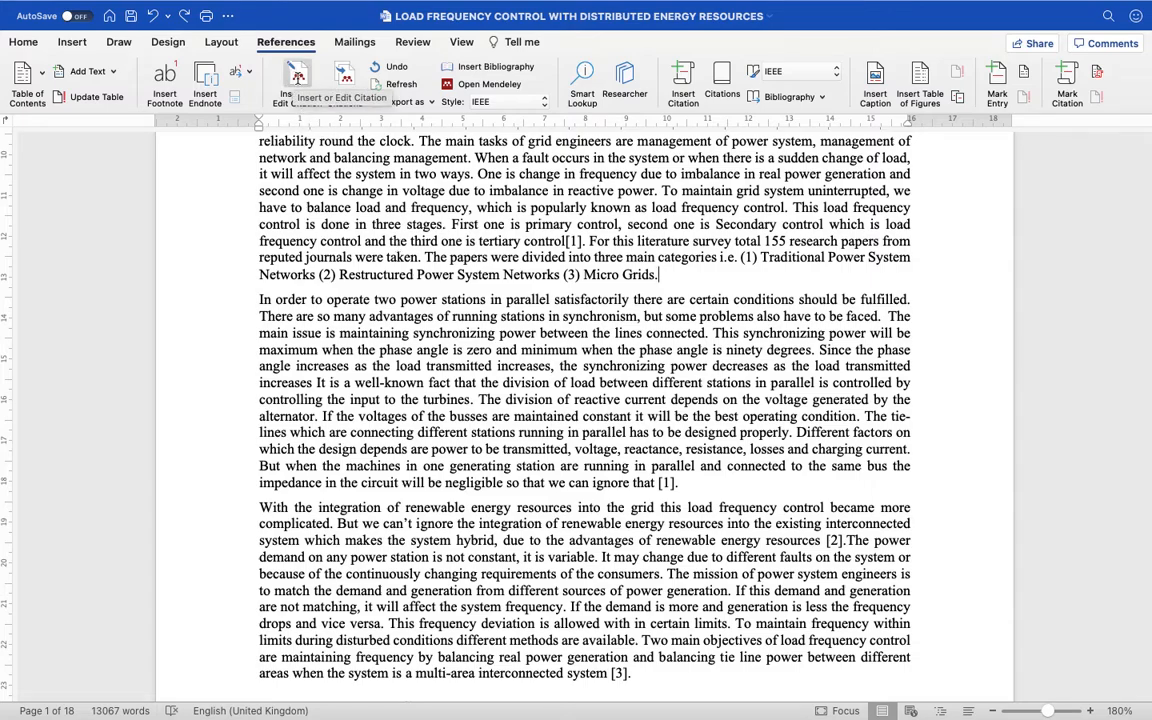
left_click(297, 80)
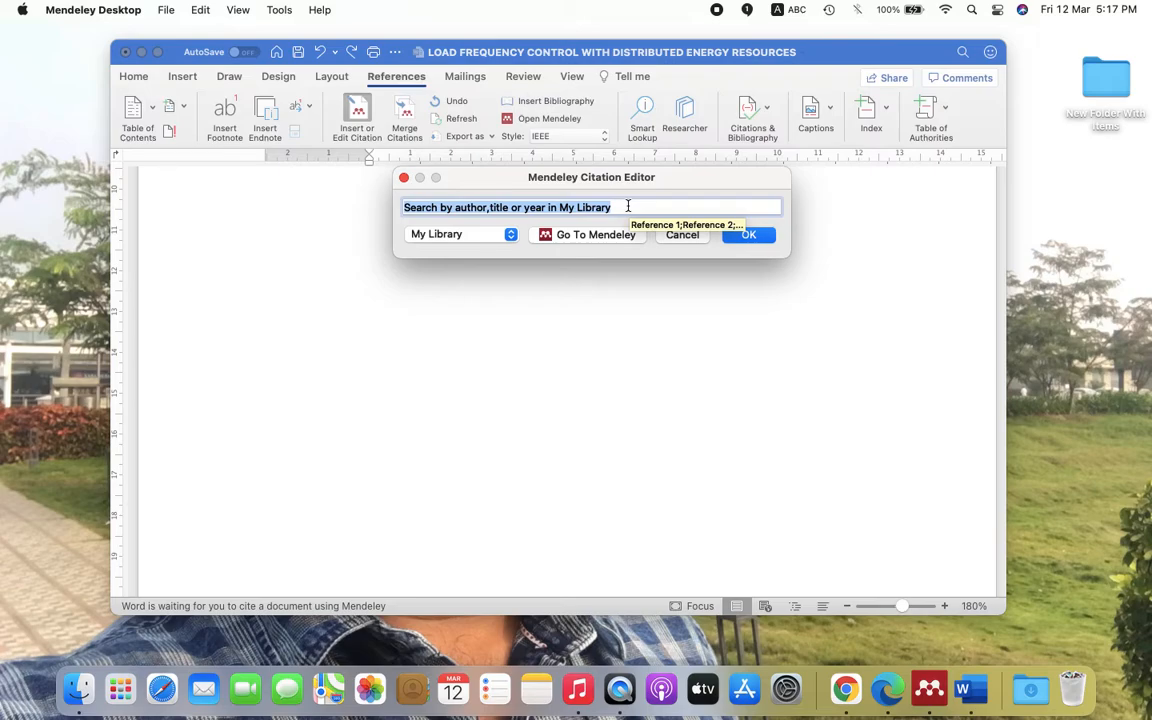
- Search 'Hett' and cite the untitled 1999 web page entry
type("He")
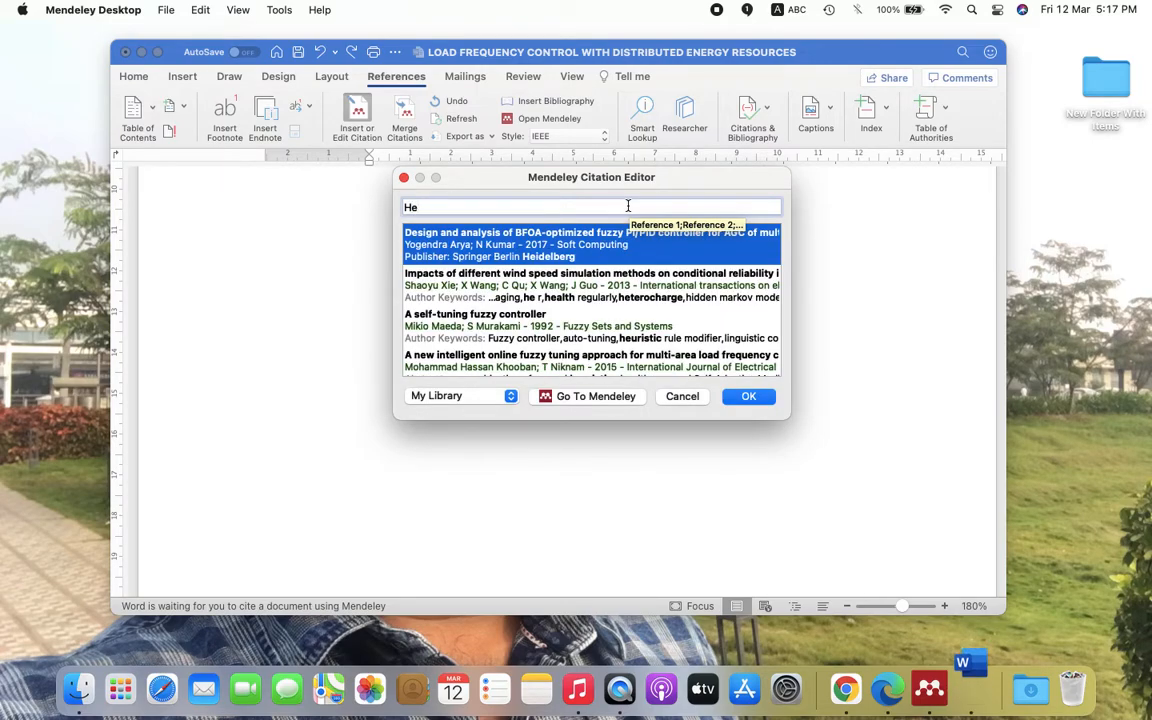
type("tt")
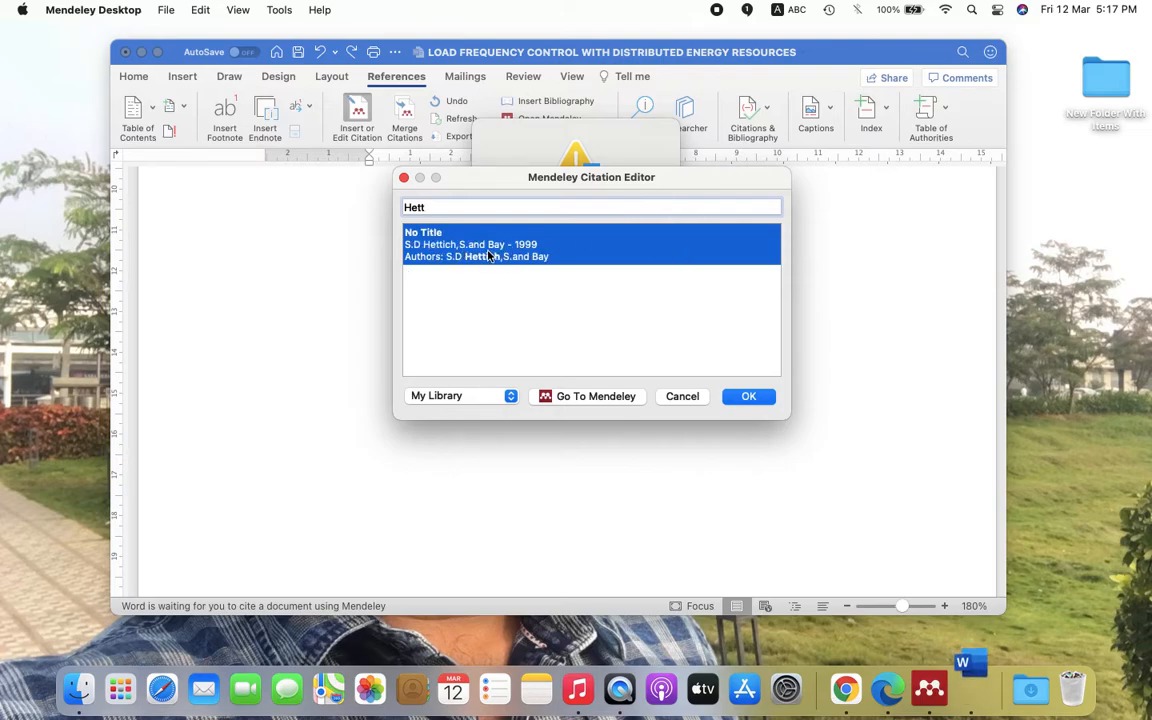
left_click(747, 398)
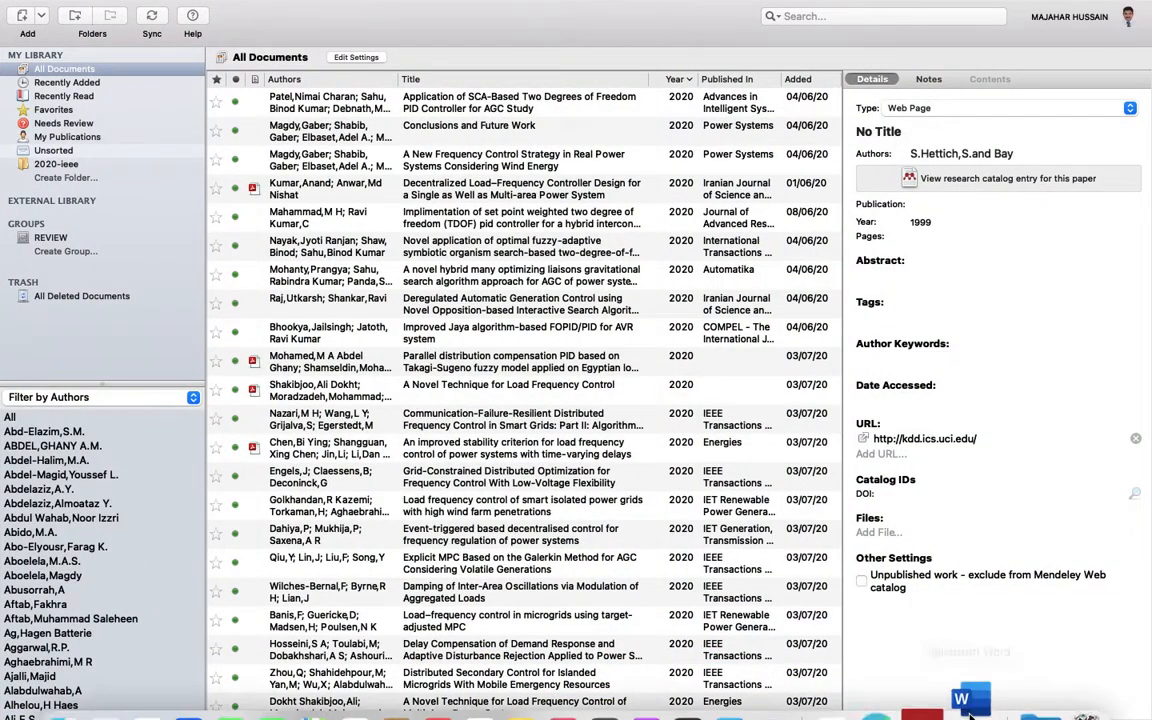
left_click(968, 645)
scroll(645, 393, "down", 5)
scroll(645, 393, "down", 15)
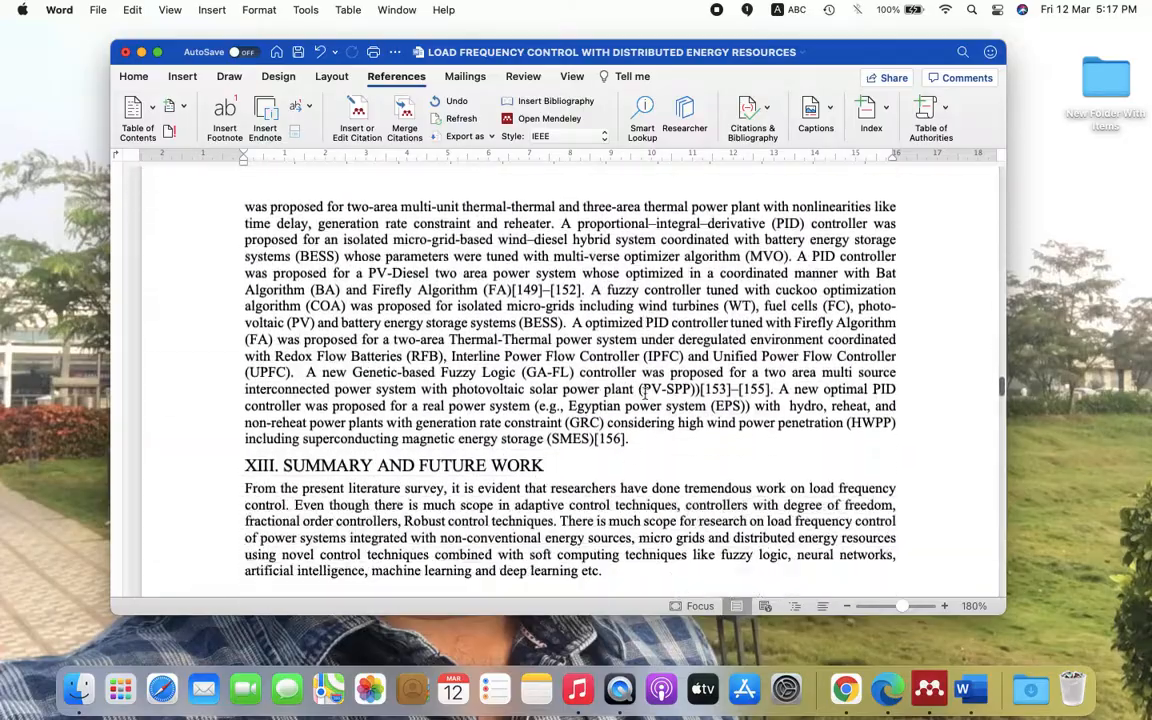
scroll(645, 393, "up", 5)
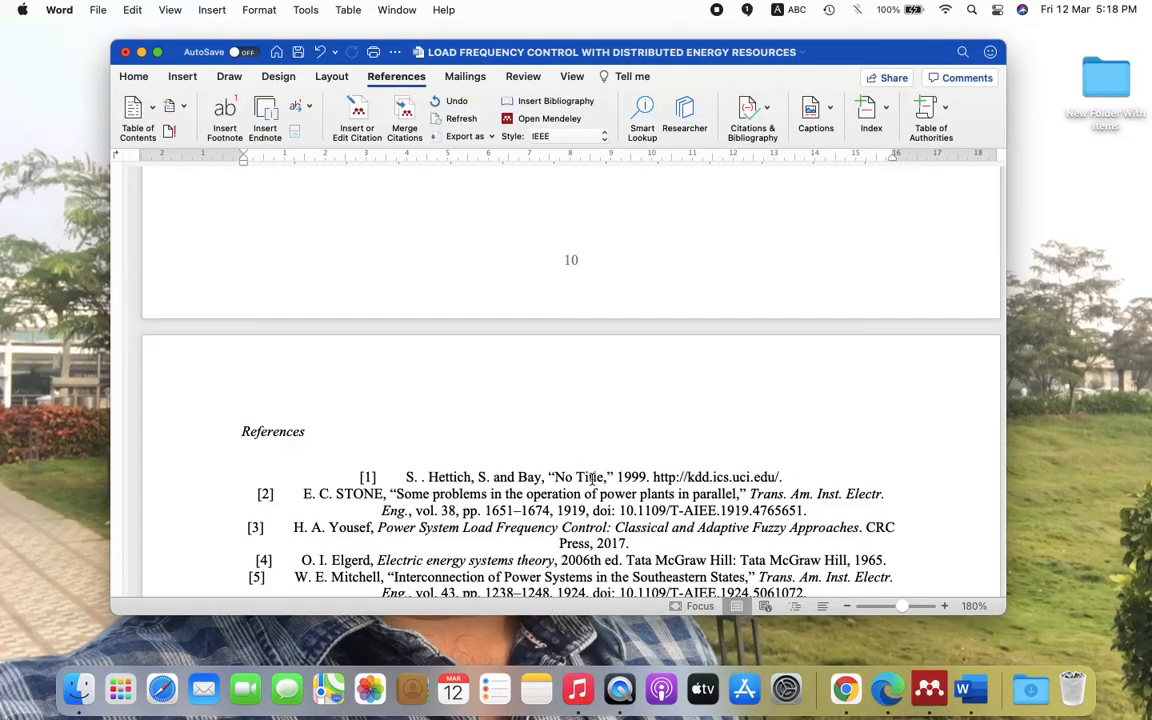
scroll(593, 480, "up", 15)
scroll(594, 481, "up", 15)
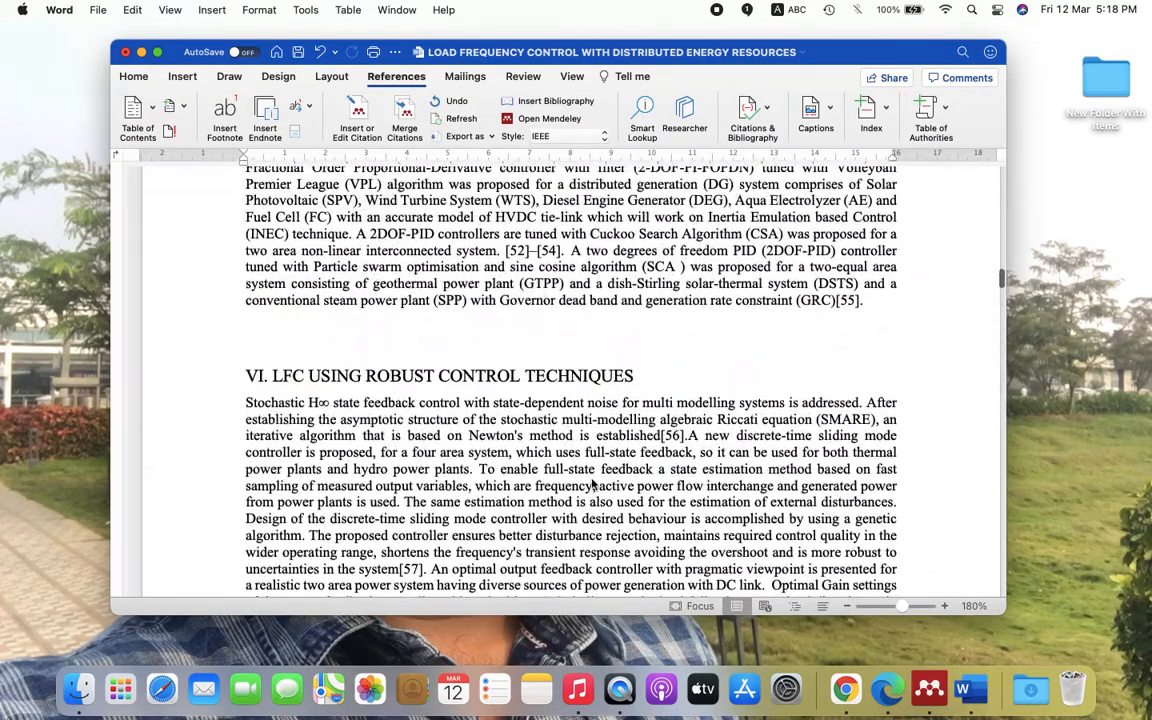
key("ctrl+Up")
left_click(922, 677)
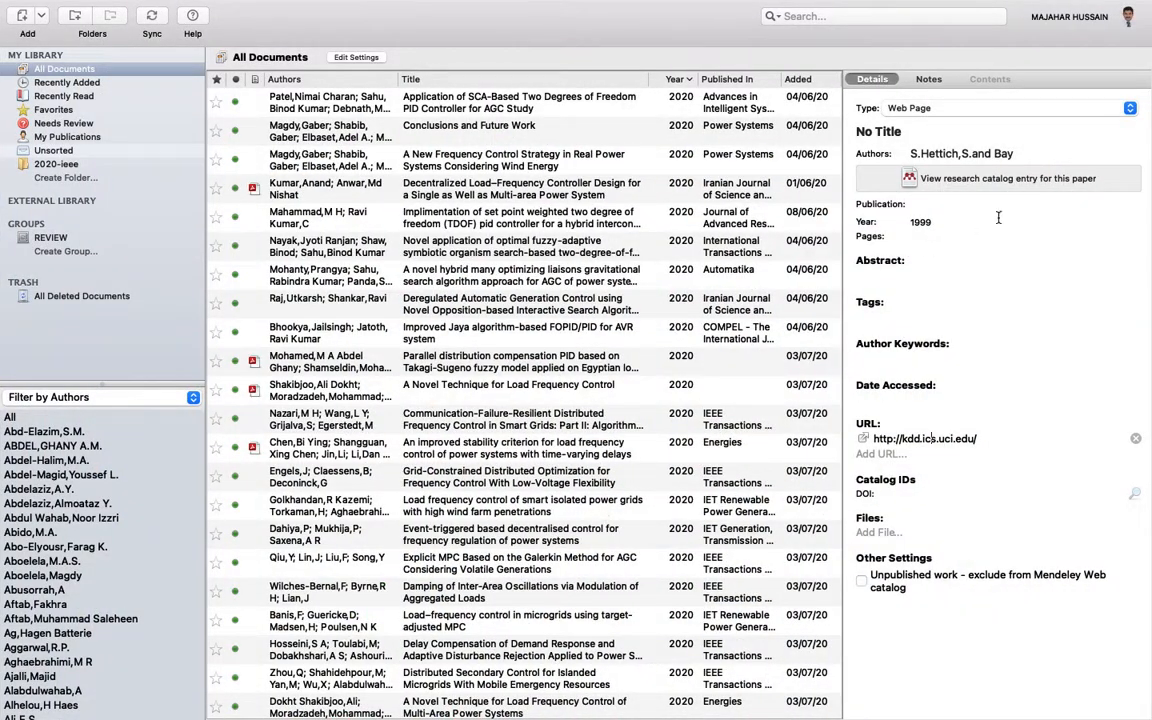
- Retitle the 1999 entry 'Welcome to the UCI Knowledge Discovery in Databases Archive' using the page heading
left_click(910, 131)
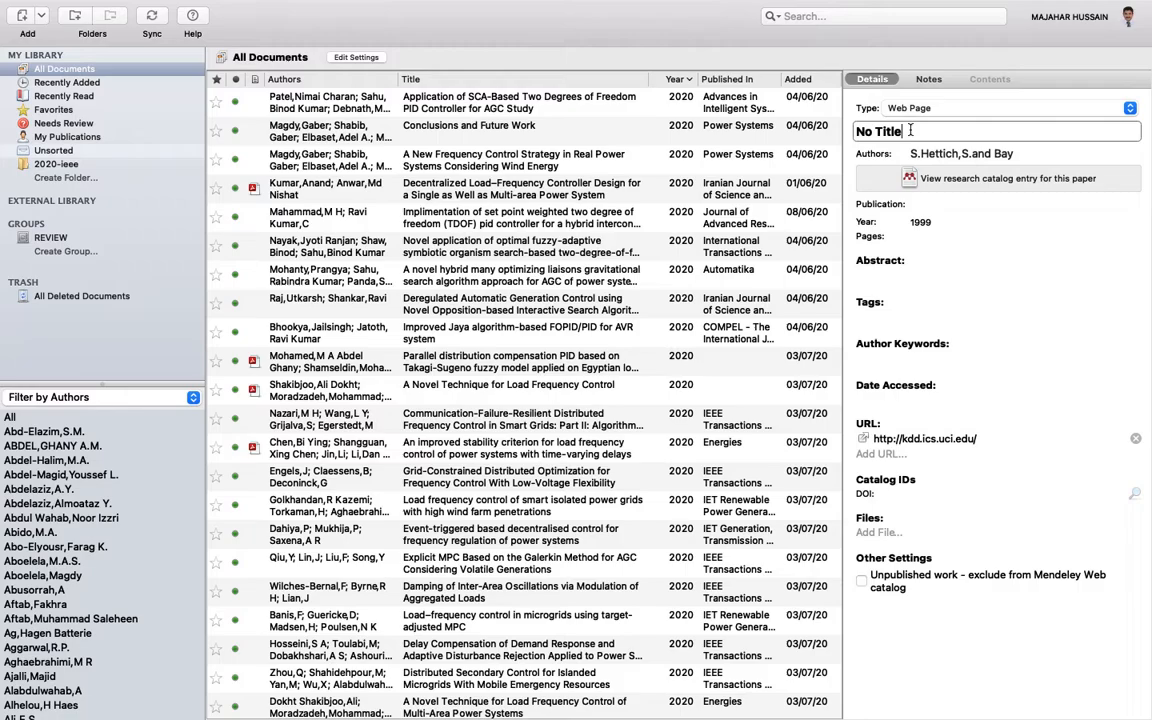
key("BackSpace")
key("BackSpace")
key("BackSpace")
key("ctrl+Up")
left_click(730, 68)
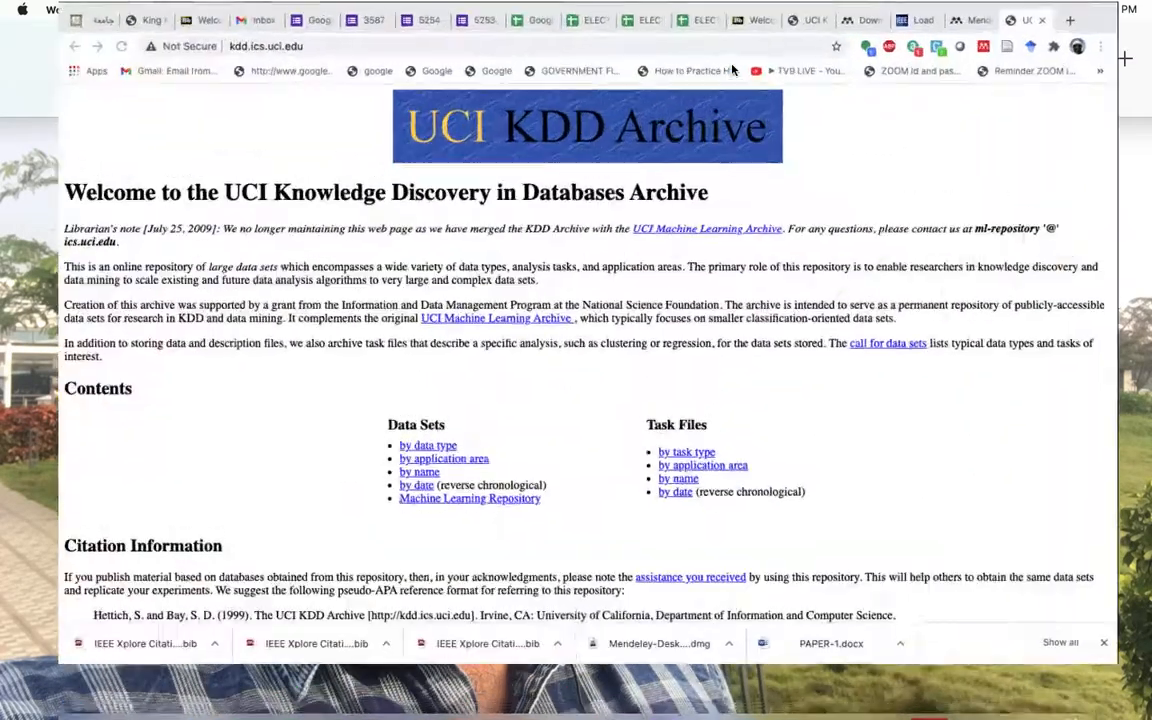
triple_click(291, 208)
key("super+c")
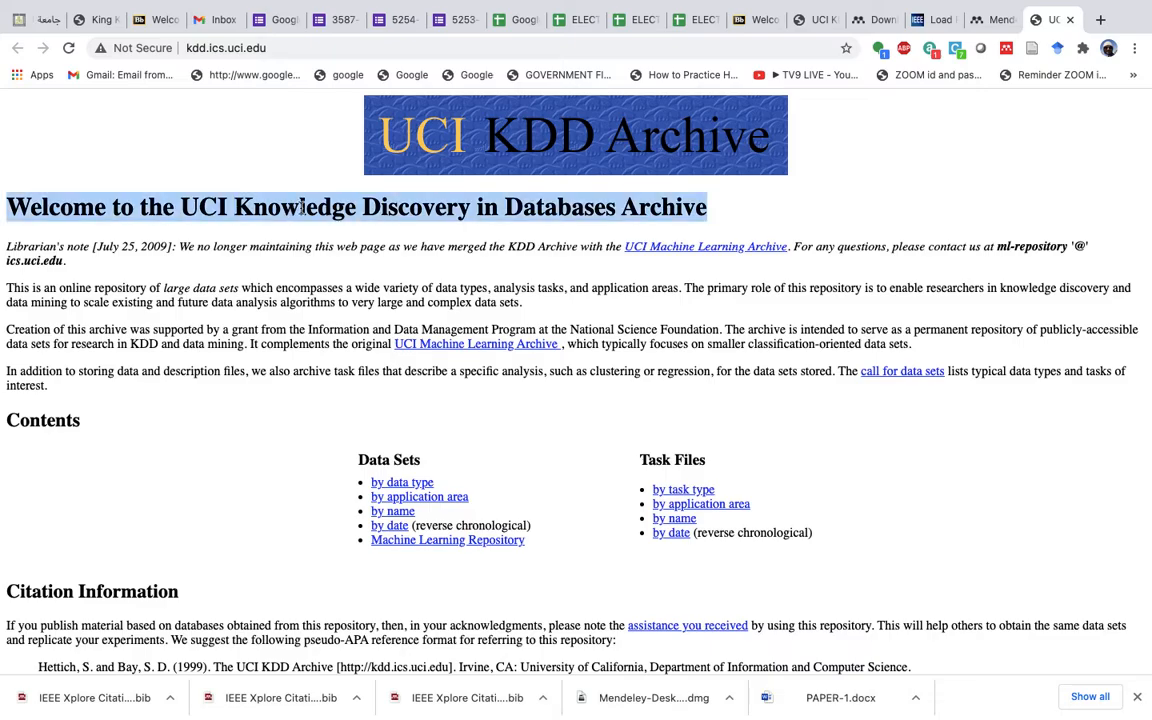
key("ctrl+Up")
left_click(576, 76)
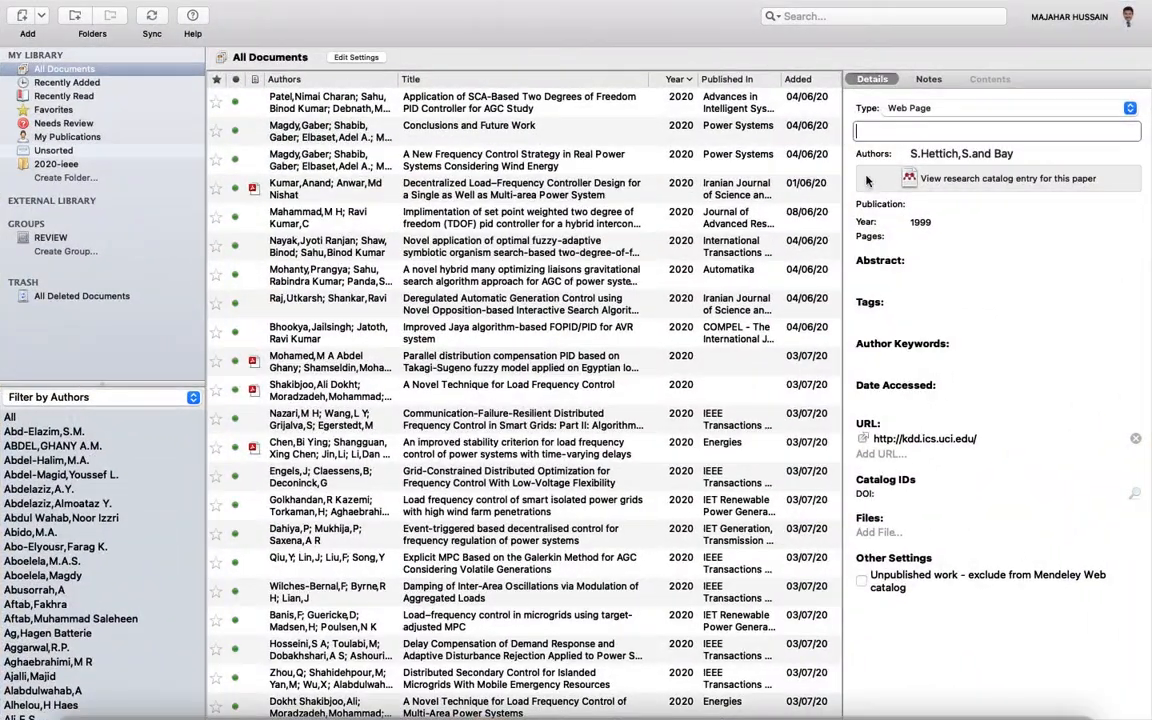
key("super+v")
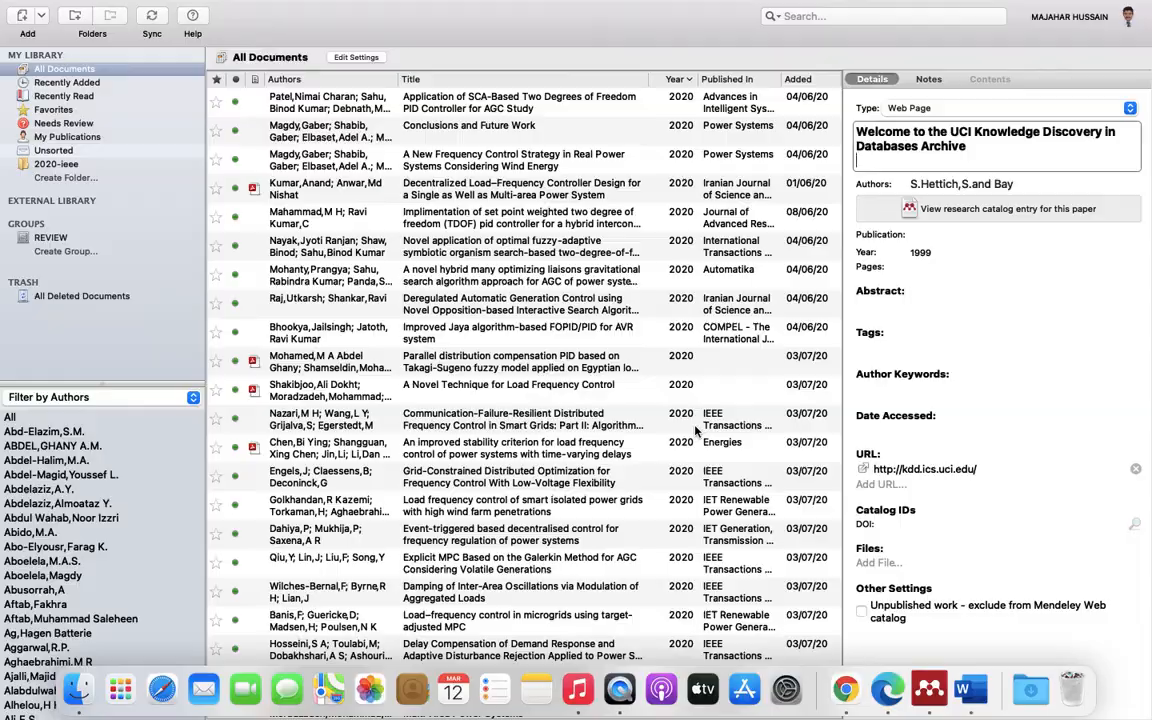
- Return to the Word document and scroll down toward the reference list
key("ctrl+Up")
left_click(694, 416)
scroll(574, 468, "down", 20)
scroll(574, 467, "down", 20)
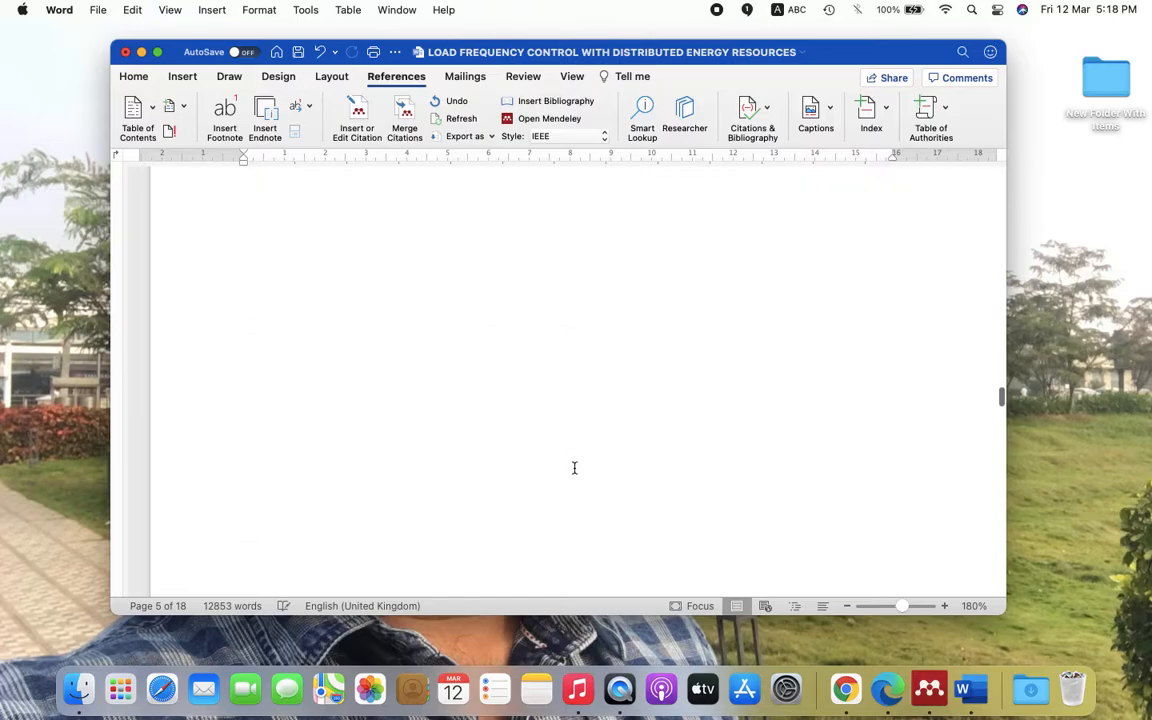
- Place the caret in reference [1]'s 'No Title', then view the Automatika 2020 article in Mendeley
scroll(574, 467, "up", 10)
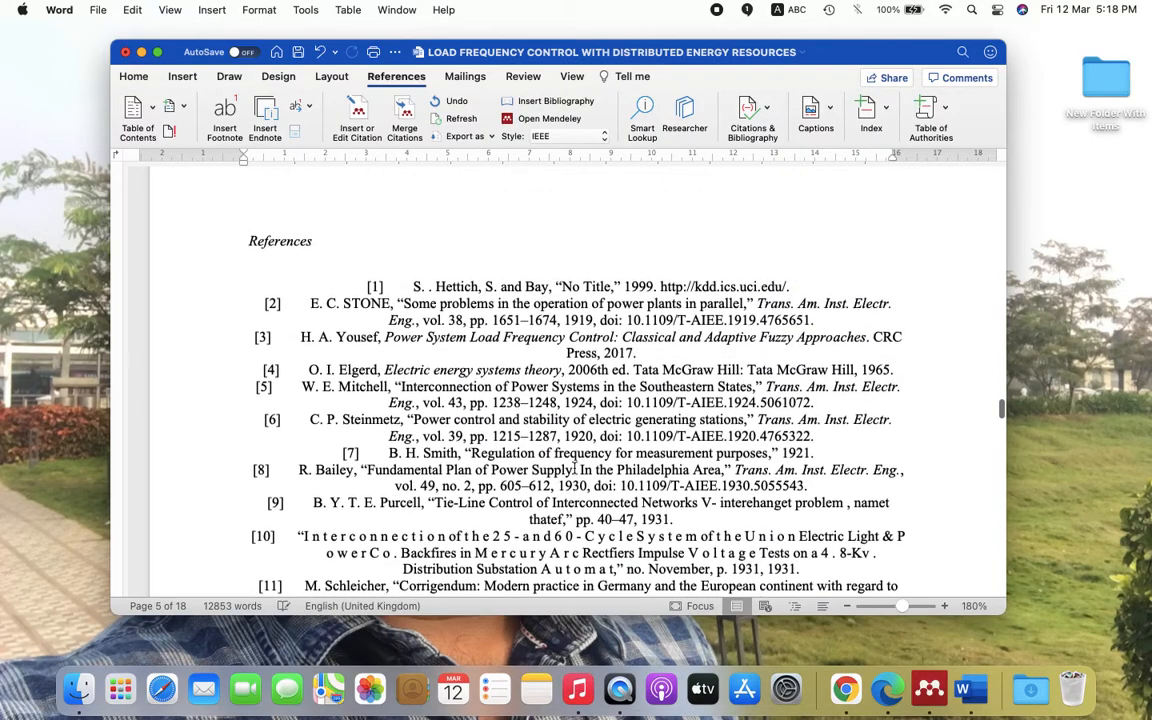
left_click(574, 287)
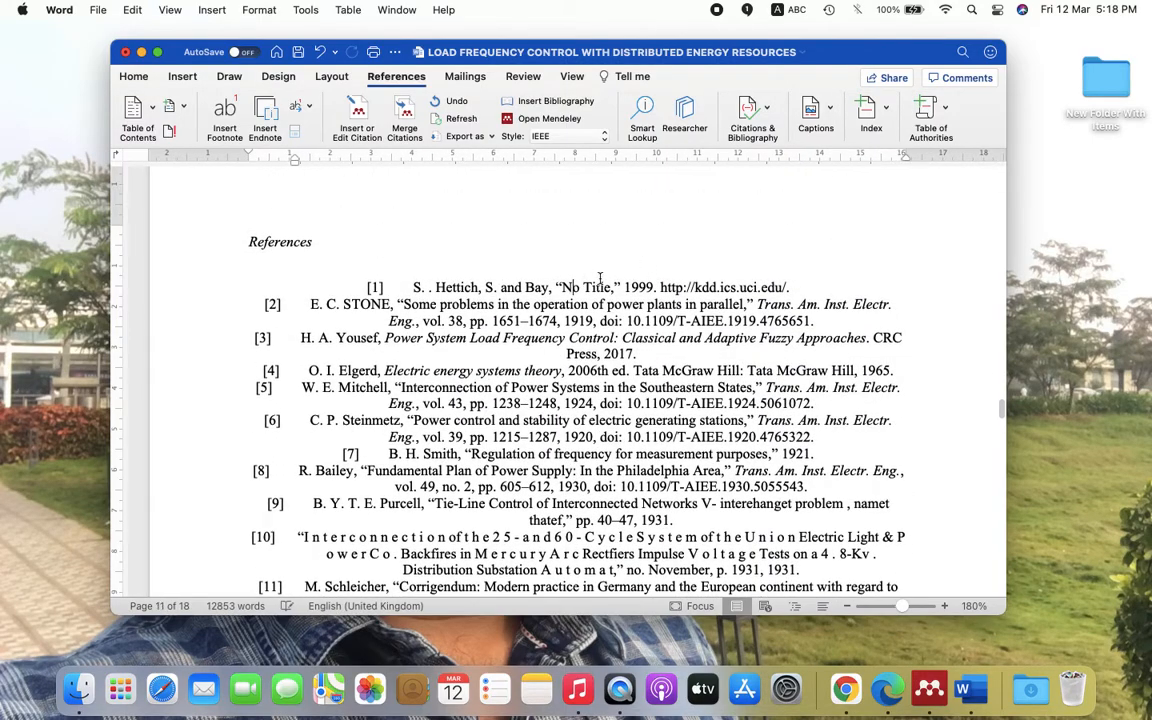
key("ctrl+Up")
left_click(546, 57)
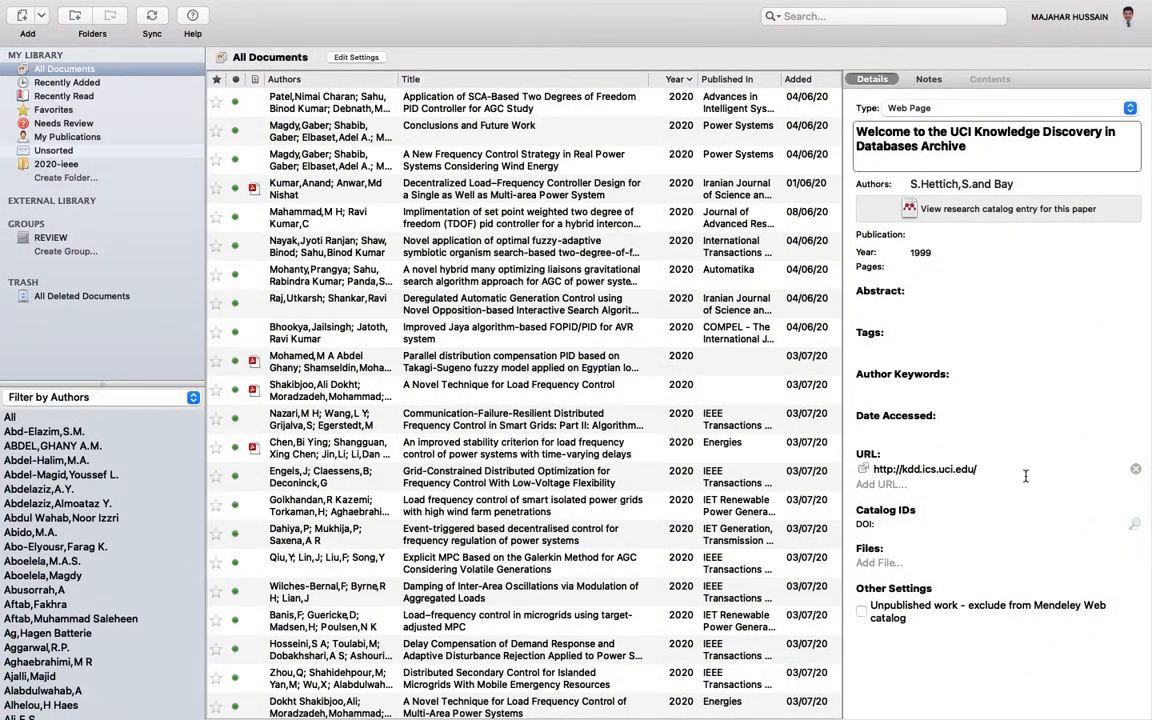
left_click(510, 275)
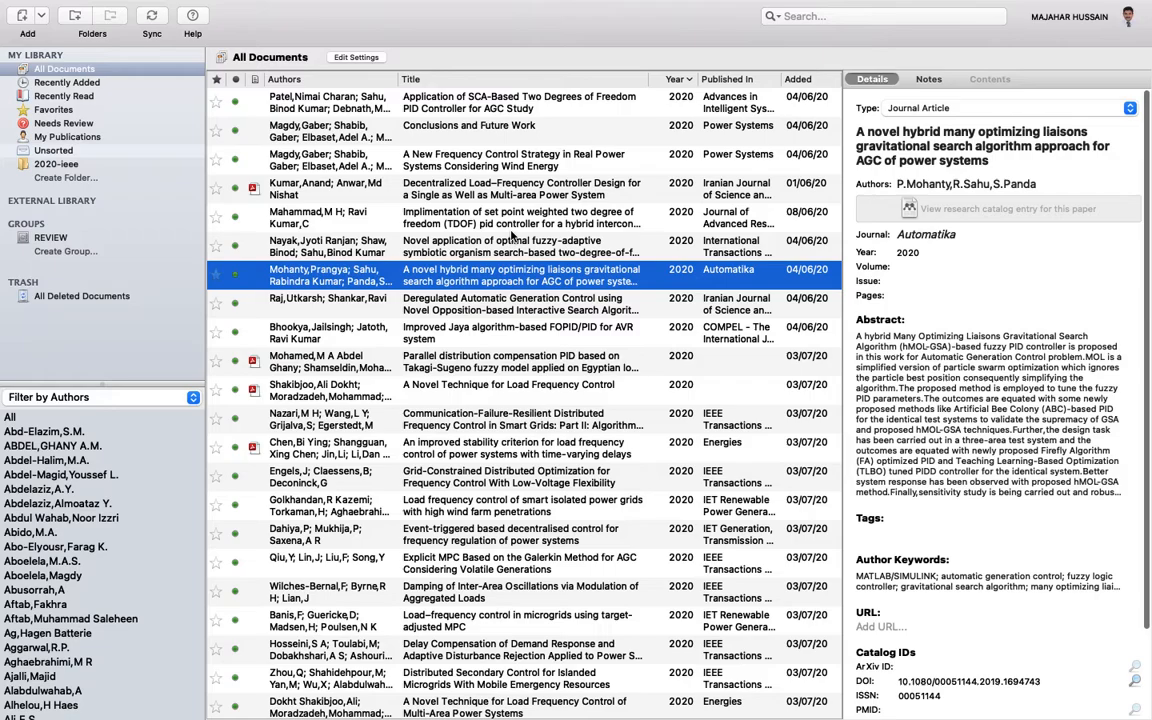
- View the decentralized load–frequency controller article's details in Mendeley
left_click(470, 183)
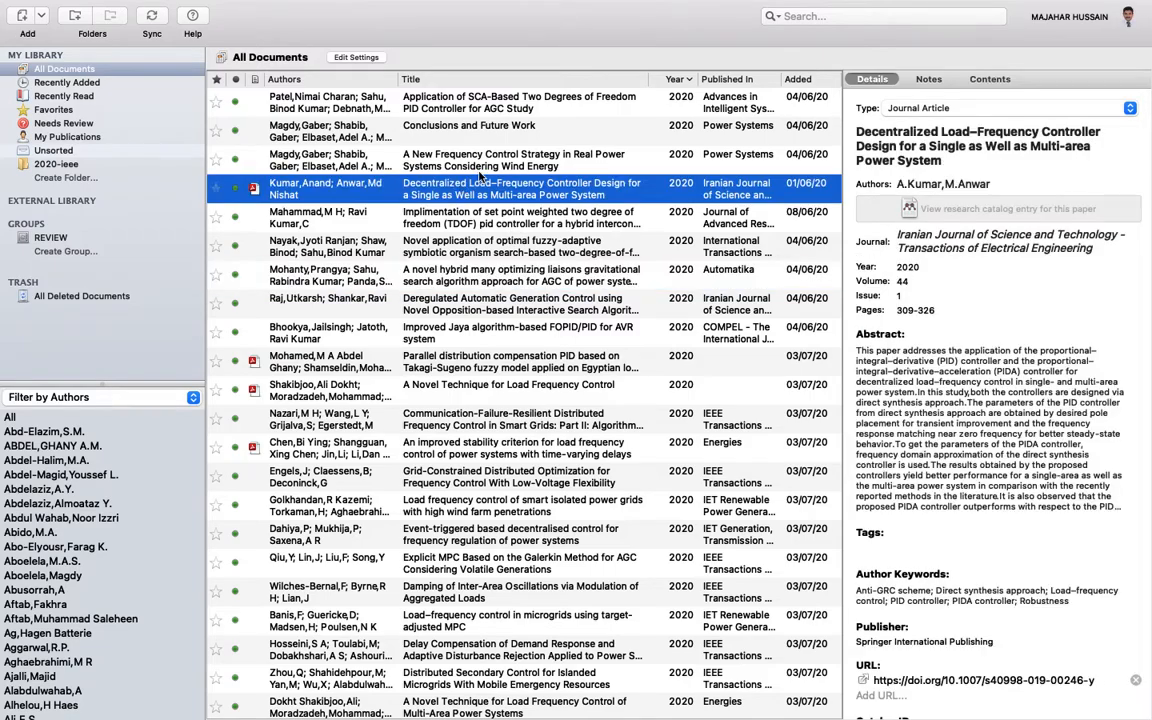
scroll(552, 286, "down", 15)
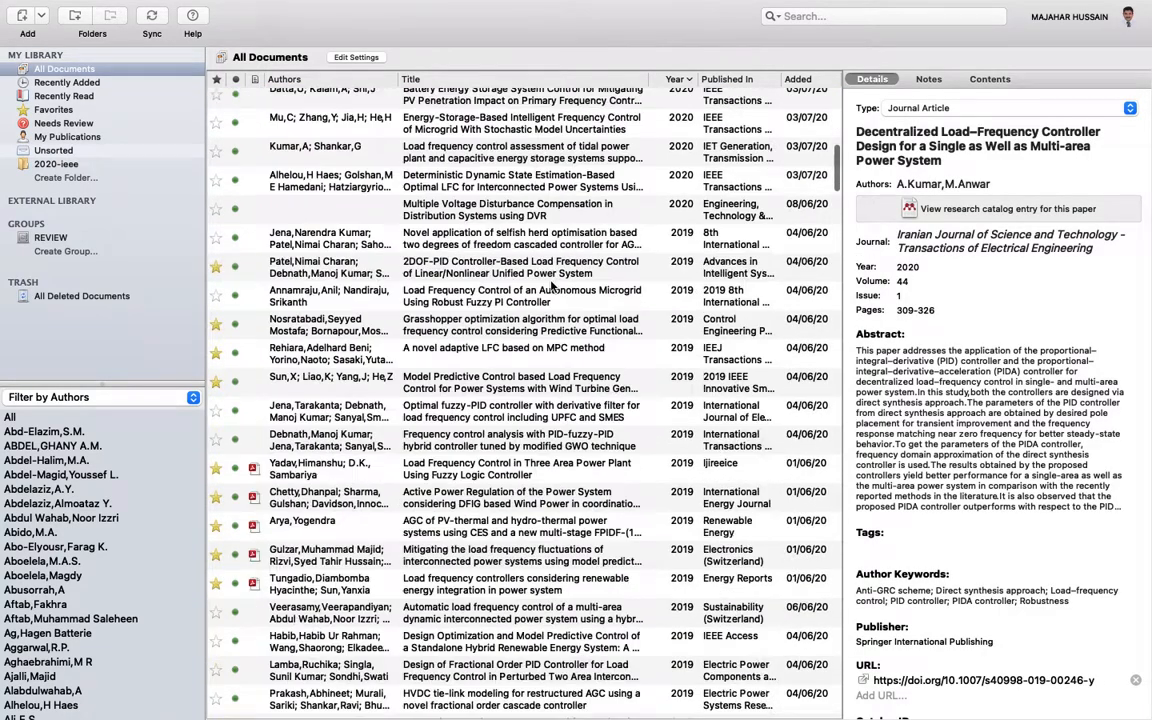
scroll(552, 286, "down", 10)
scroll(985, 523, "down", 5)
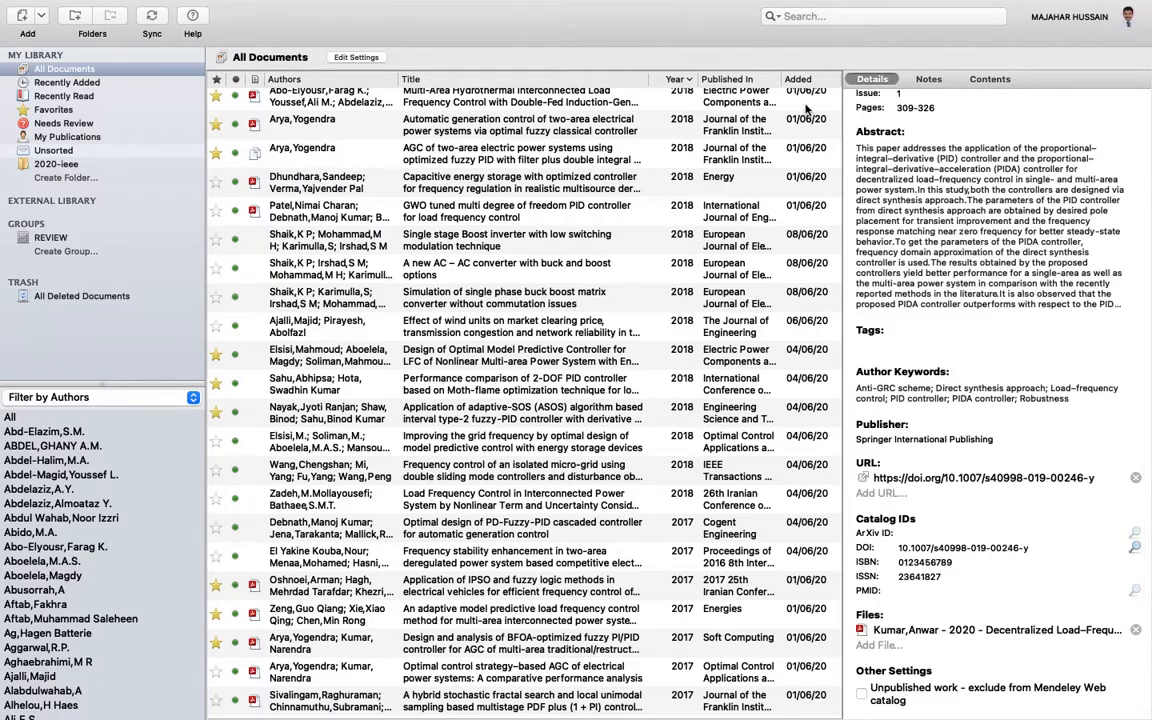
- Search the library for 'hett', select the UCI Knowledge Discovery archive entry, and return to Word
left_click(836, 17)
type("hei")
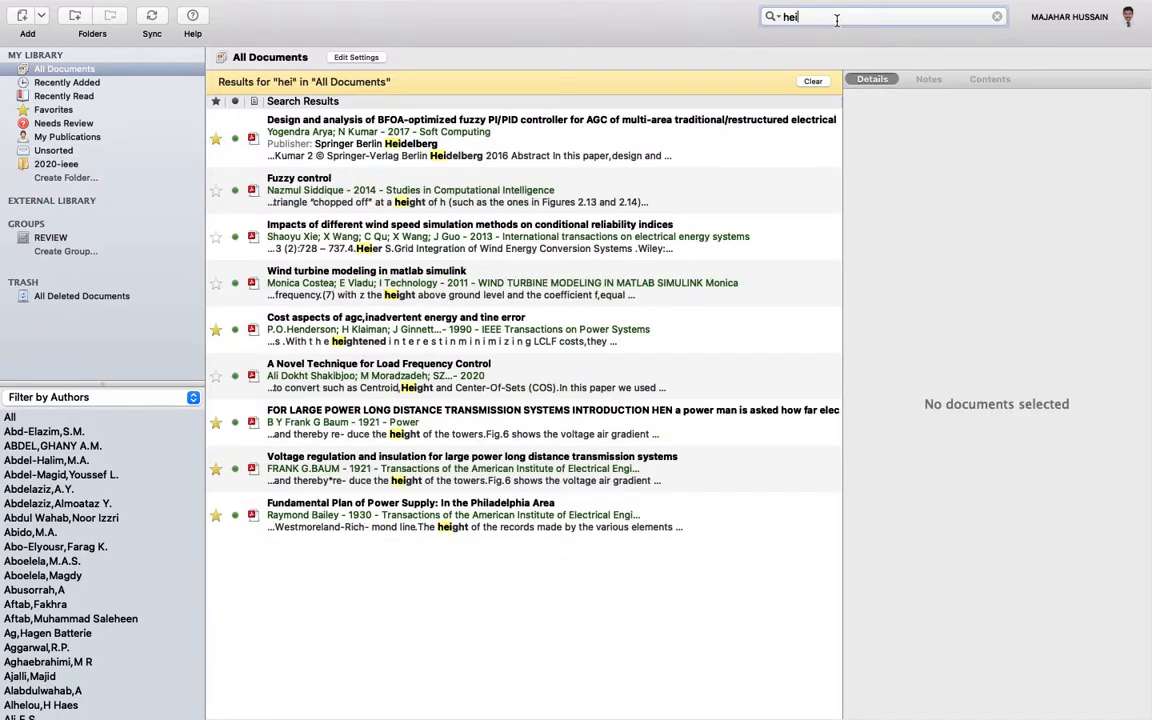
key("BackSpace")
type("tt")
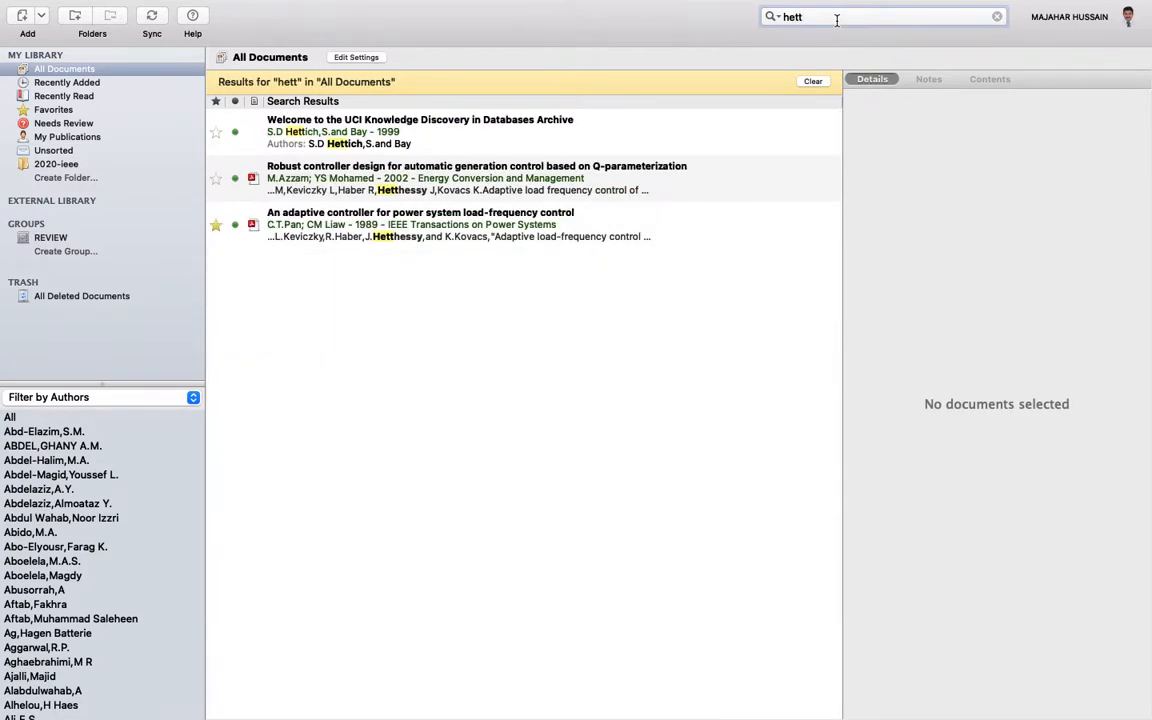
left_click(452, 129)
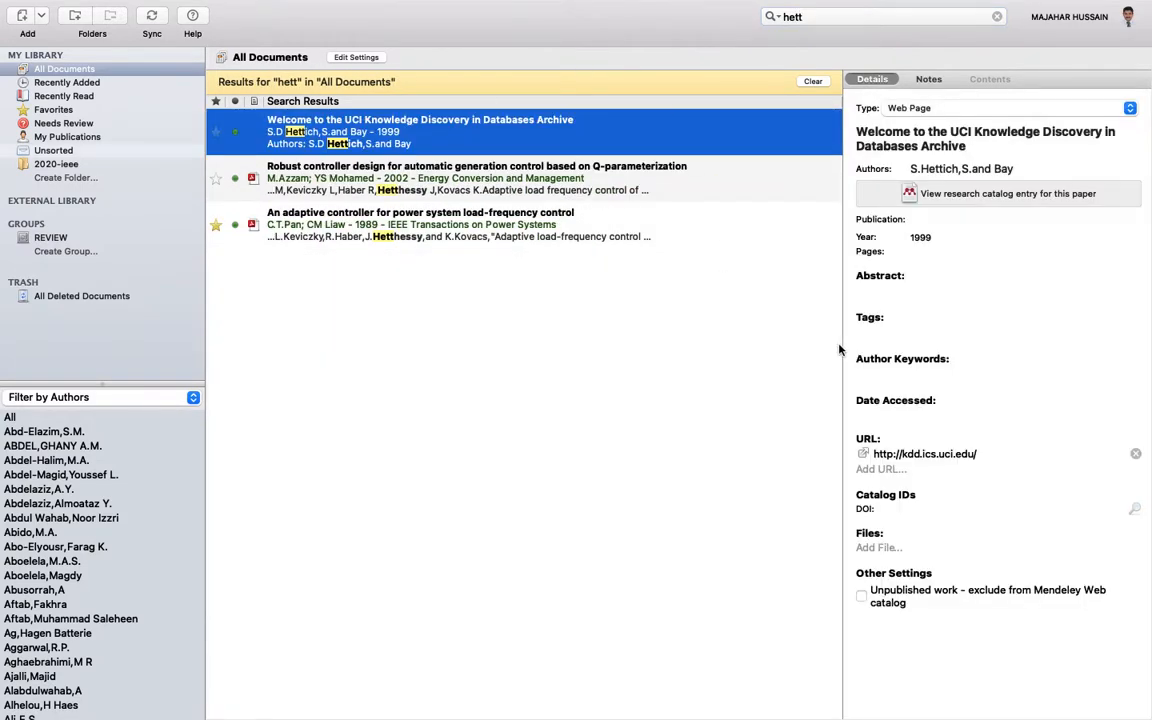
key("ctrl+Up")
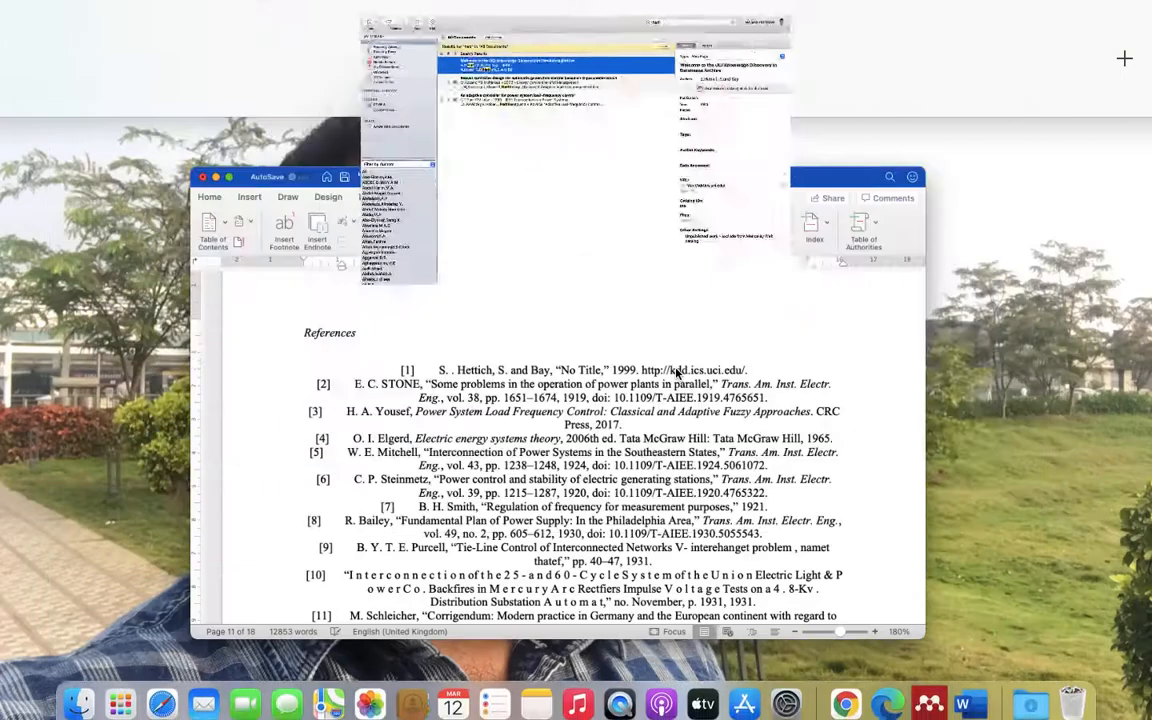
left_click(583, 406)
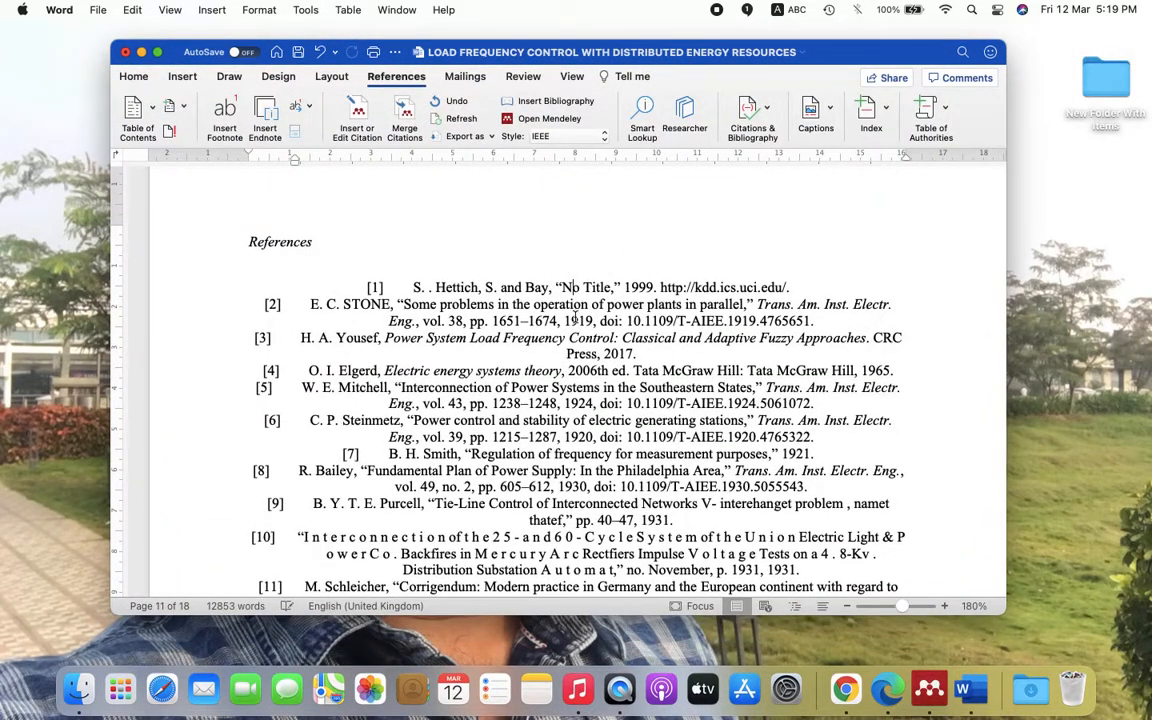
- Delete the [1] citation after 'Micro Grids.'
left_click(791, 288)
scroll(790, 289, "up", 20)
scroll(683, 275, "down", 2)
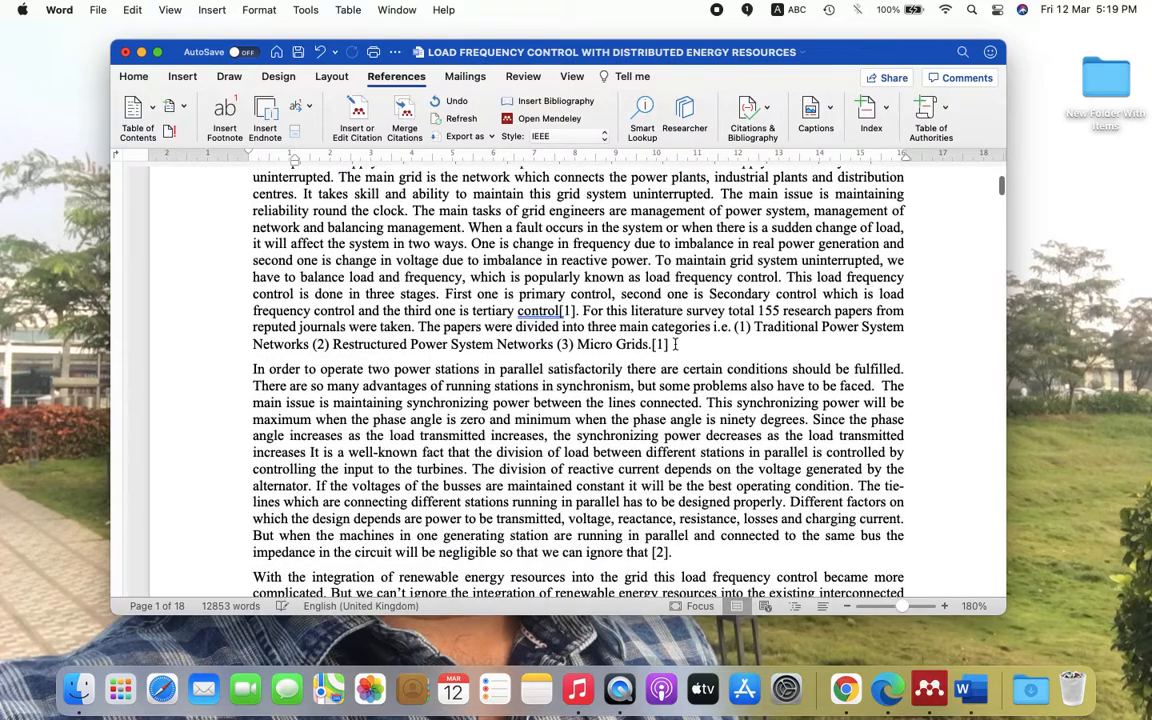
key("BackSpace")
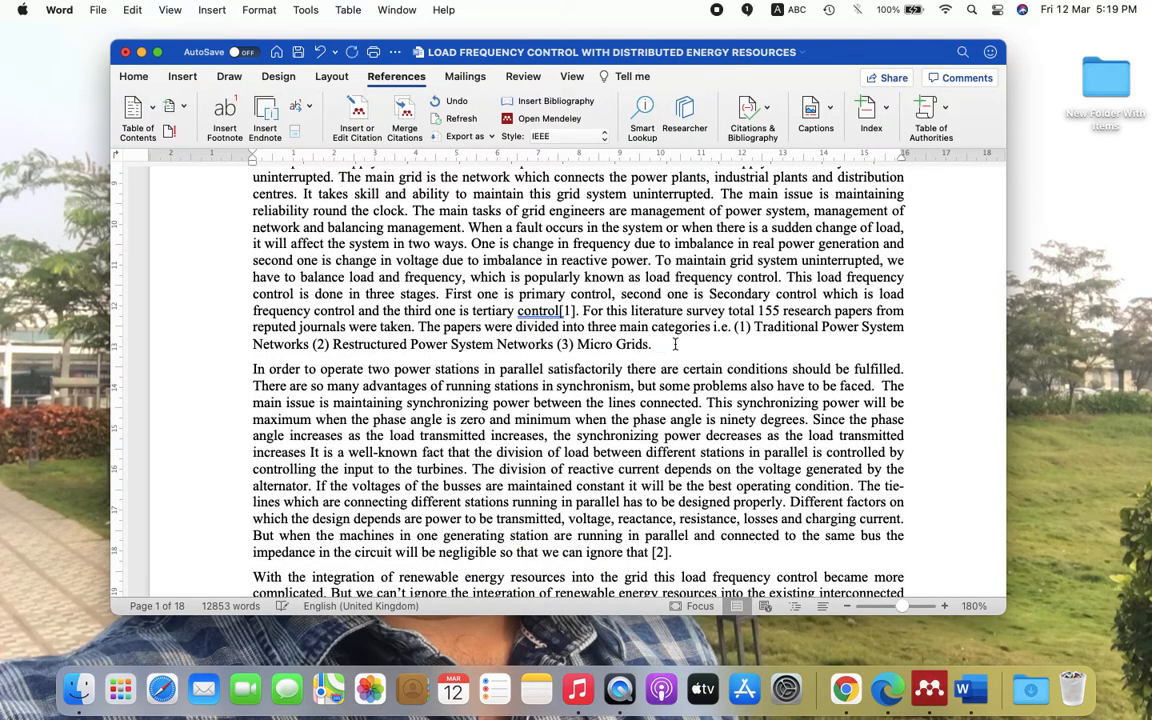
- Cite the UCI Knowledge Discovery archive entry there, found by searching 'hett'
left_click(357, 110)
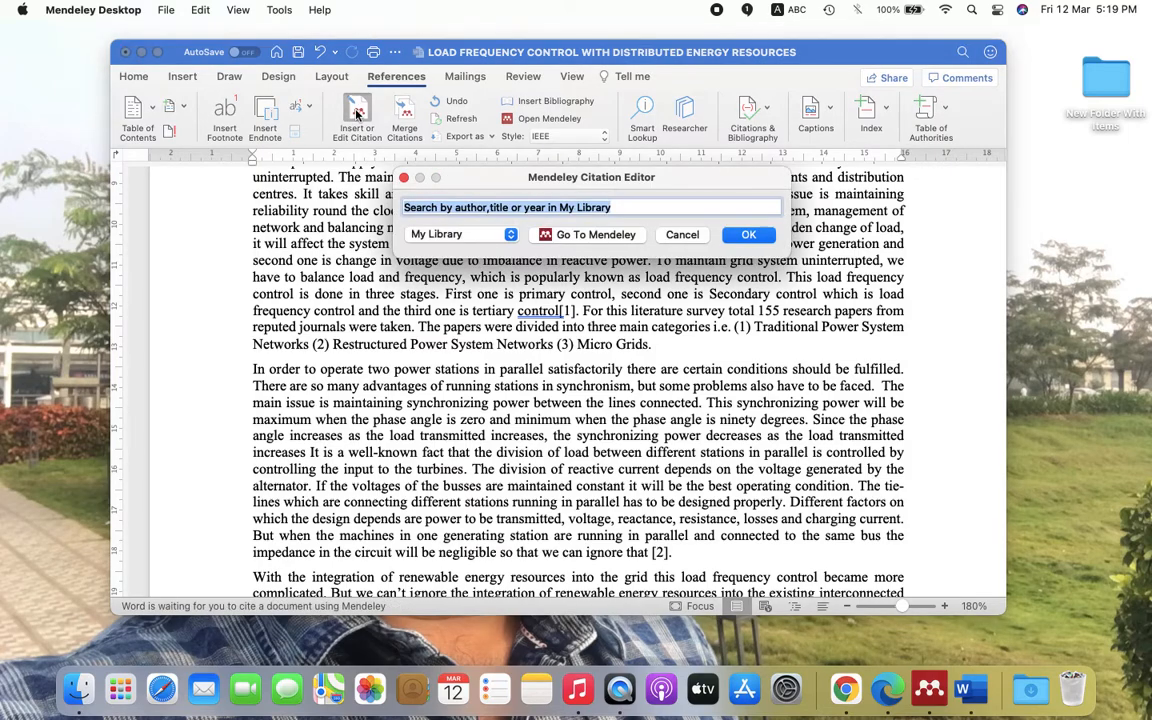
type("hett")
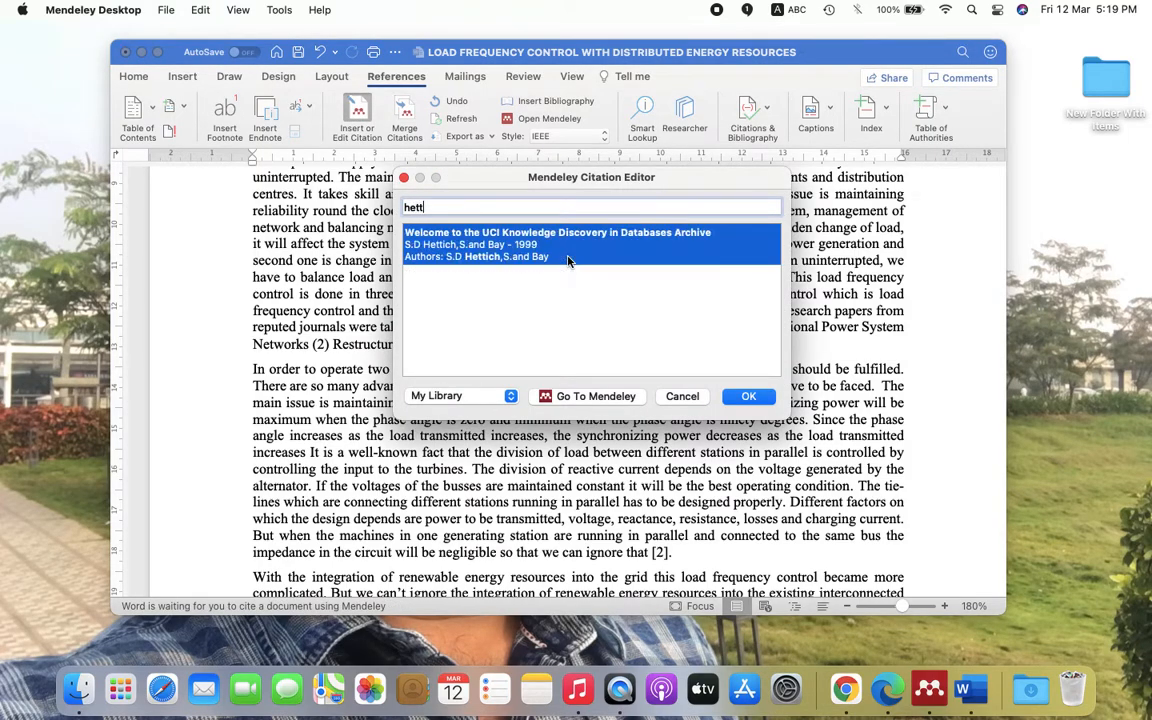
left_click(522, 247)
left_click(749, 235)
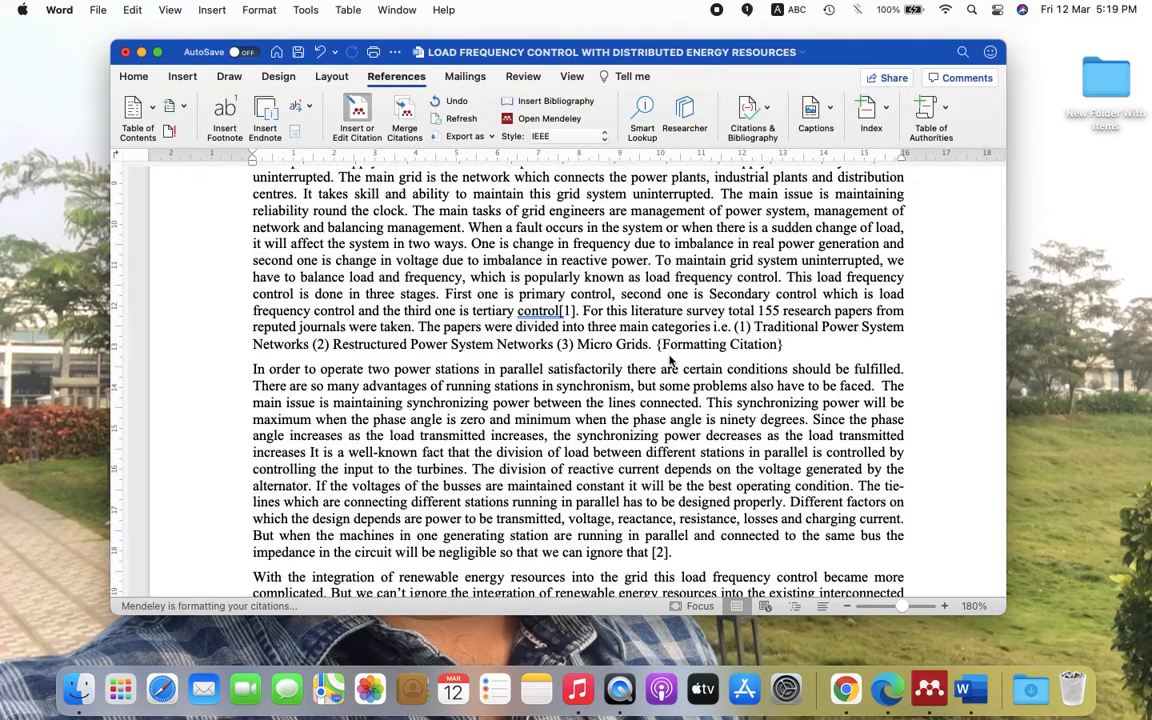
- Check entry [1] in the References list, type a period, and scroll back to the introduction
scroll(670, 397, "down", 20)
scroll(670, 397, "down", 4)
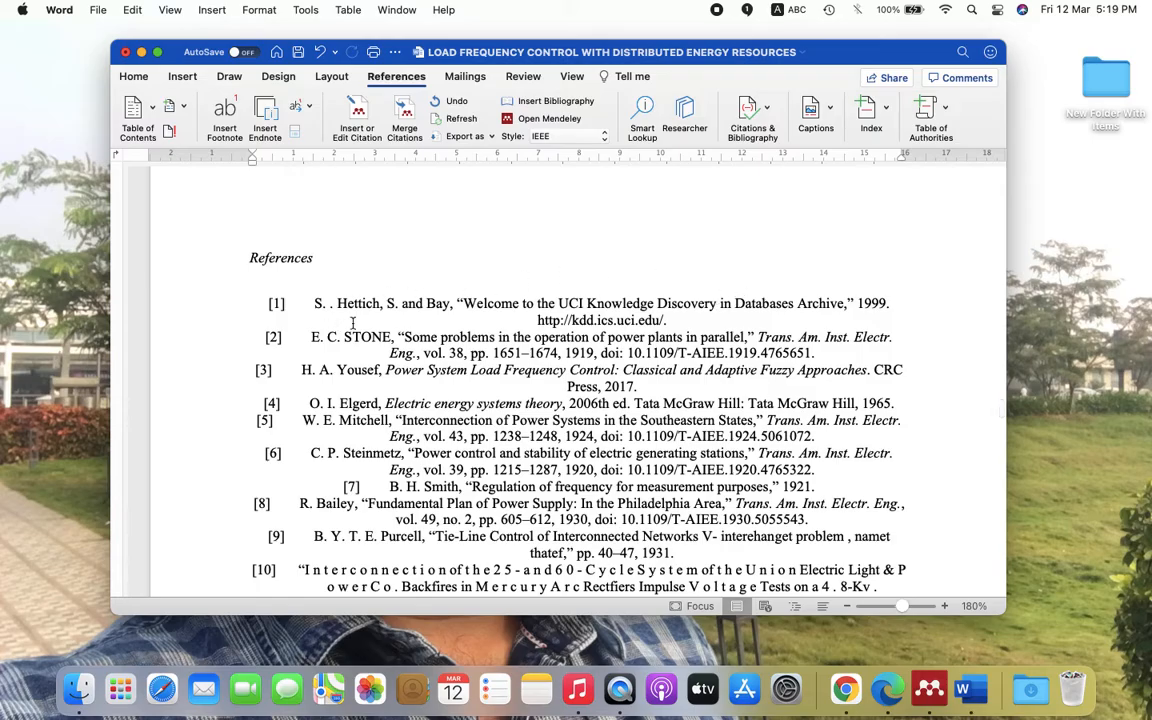
left_click(666, 320)
type(".")
scroll(576, 302, "up", 20)
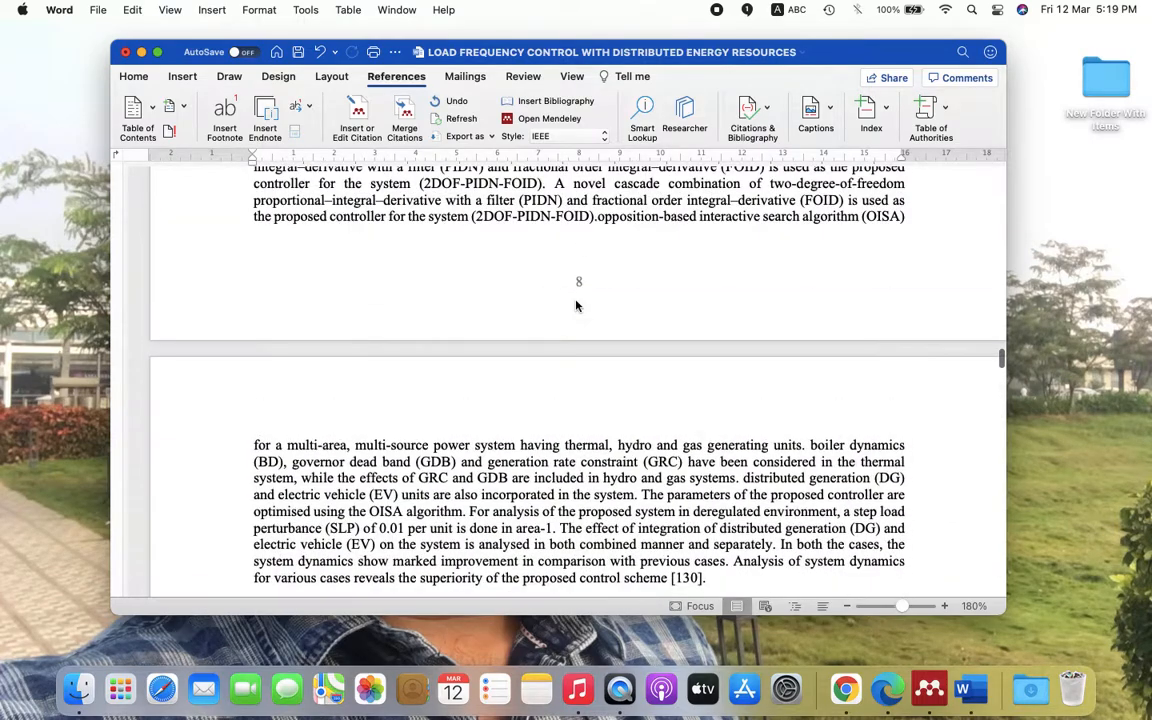
scroll(576, 302, "up", 10)
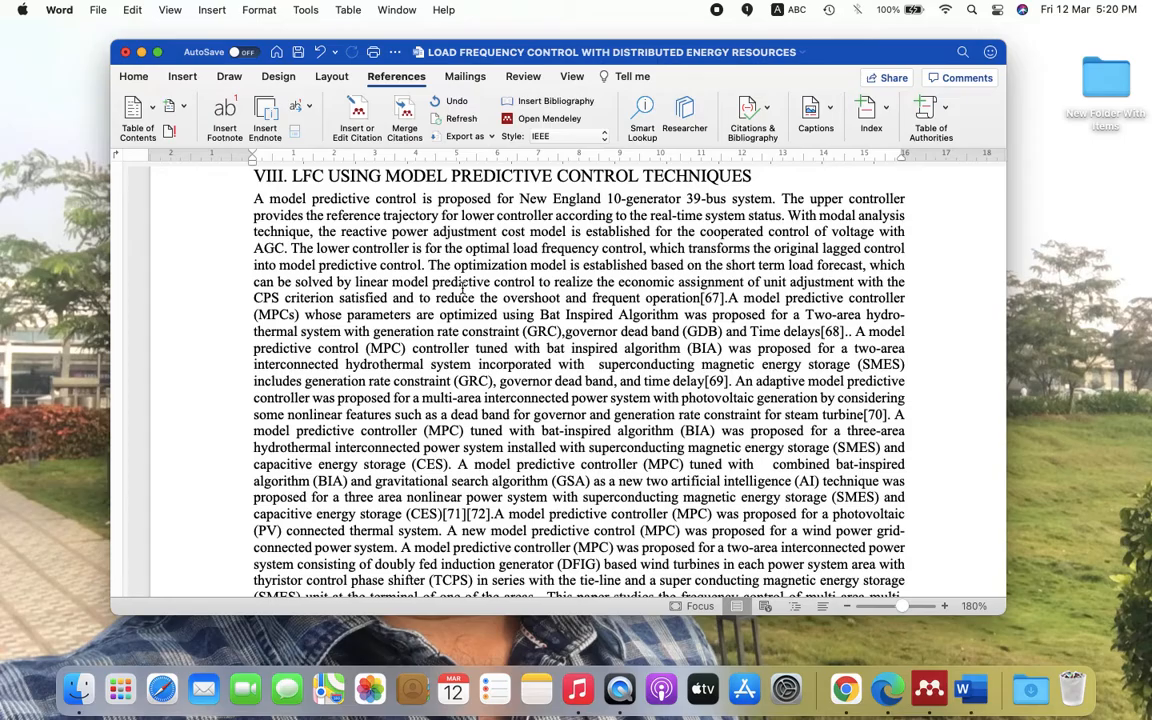
scroll(462, 289, "up", 20)
scroll(516, 268, "up", 10)
scroll(516, 268, "down", 5)
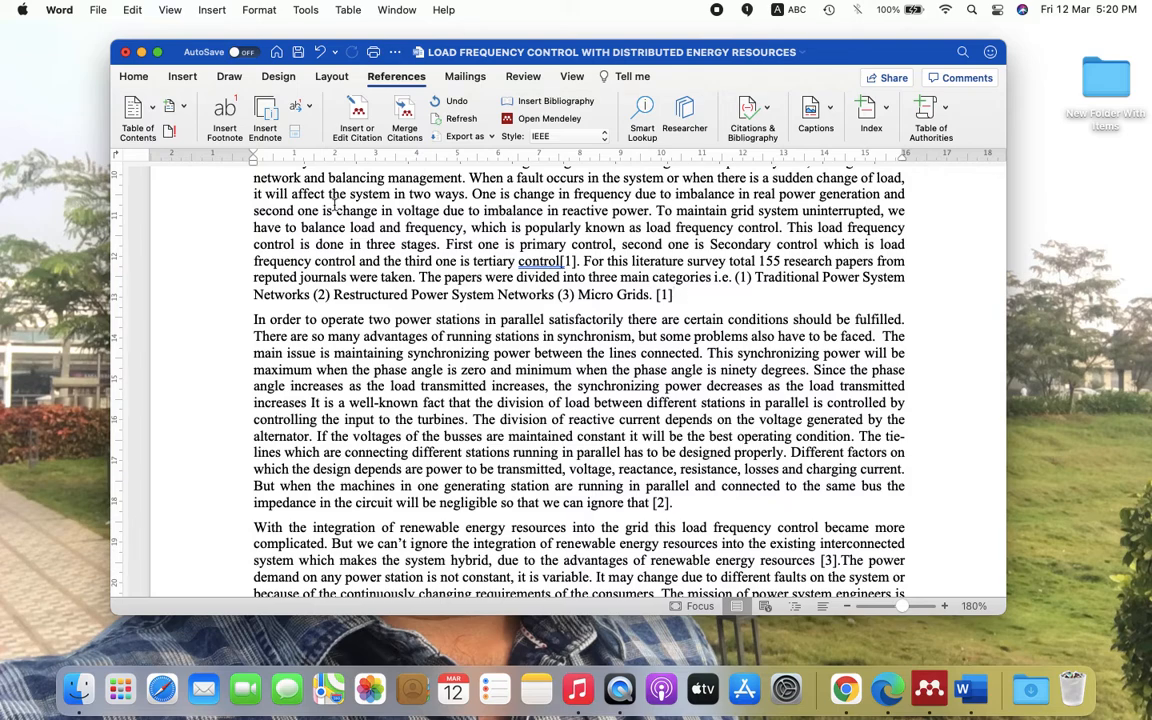
- Search 'ravi kumar' and cite the 2020 two-degree-of-freedom controller paper by Mahammad
left_click(358, 117)
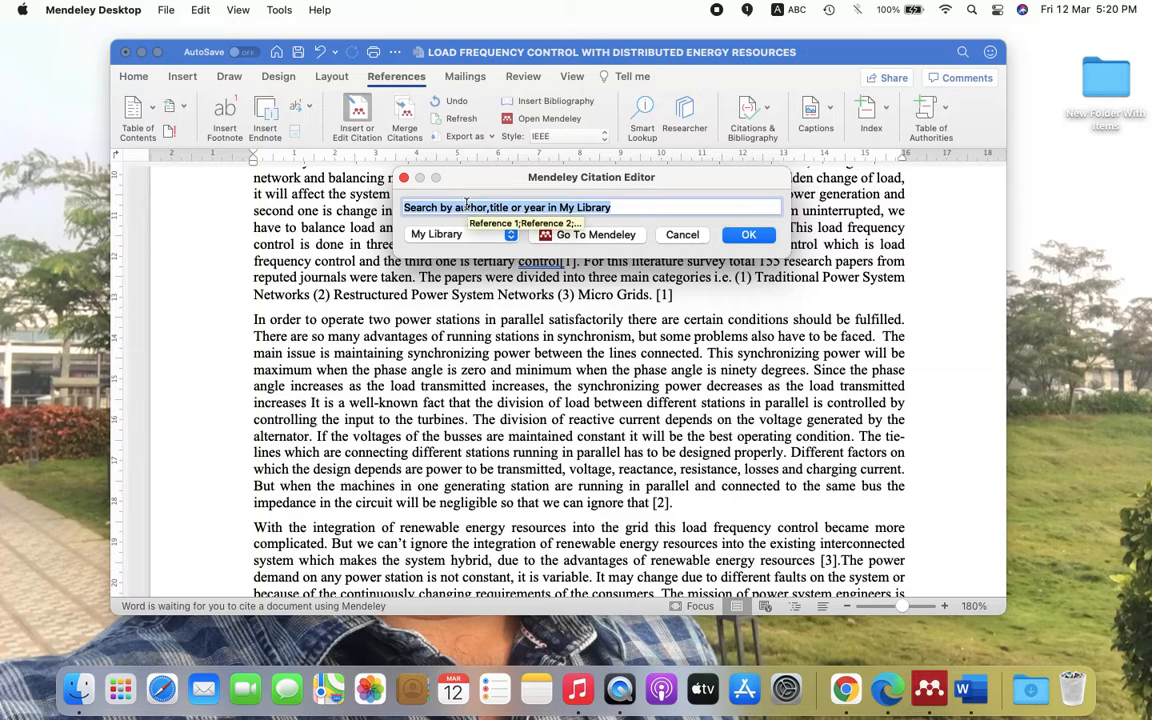
type("ravi kumar")
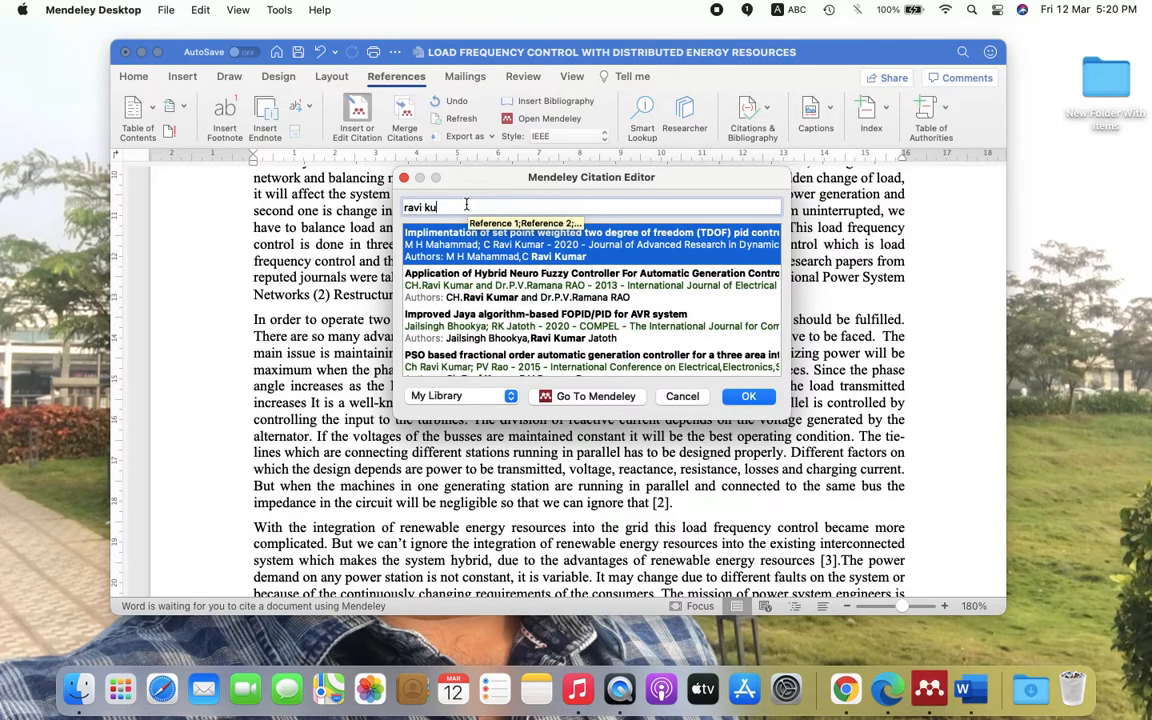
left_click(520, 260)
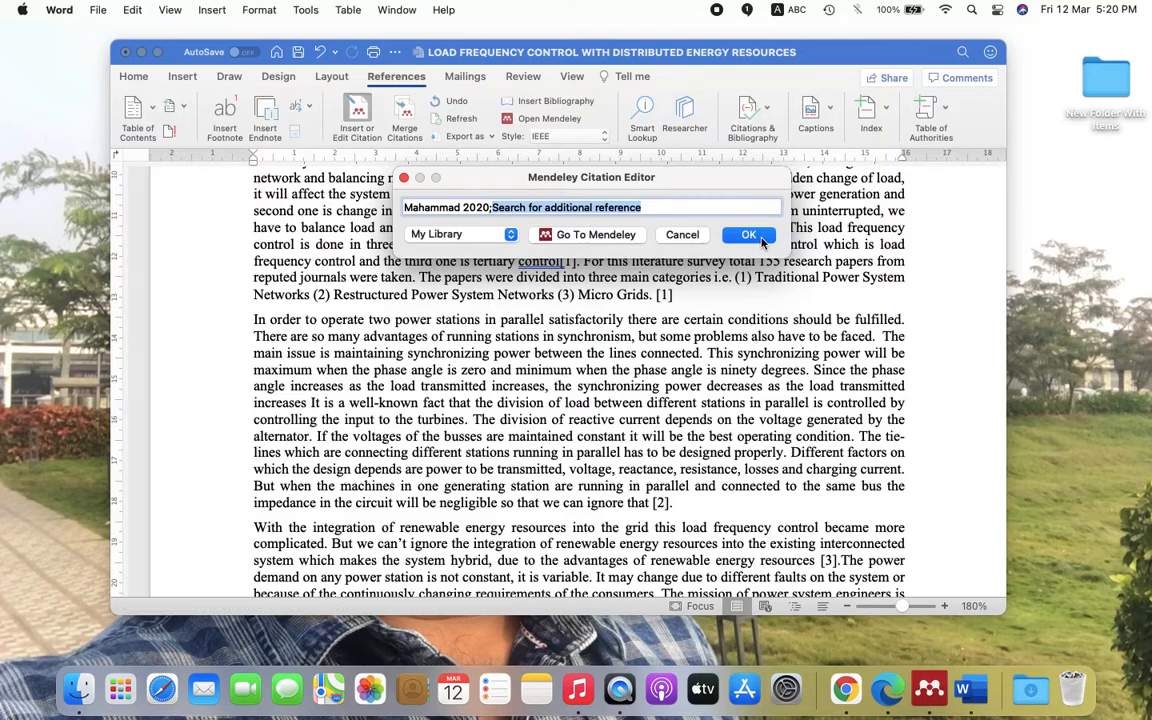
left_click(749, 235)
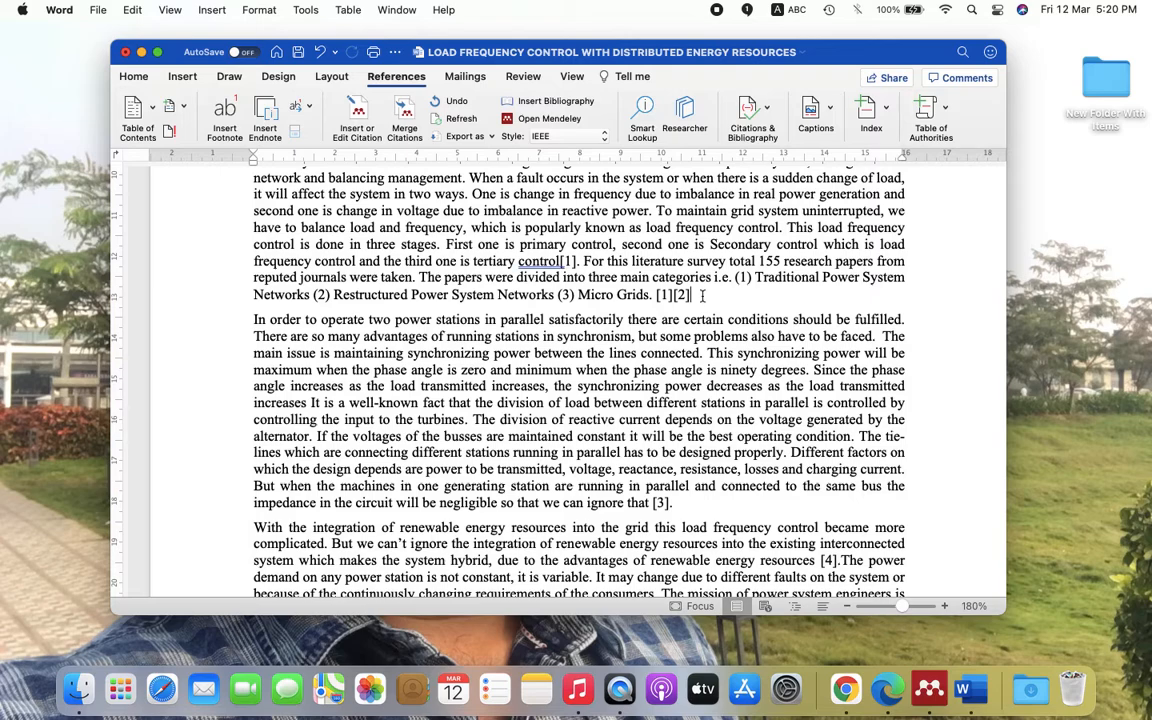
- Cite the 2013 hybrid neuro-fuzzy controller paper, then select the citations [1][2][3]
left_click(357, 118)
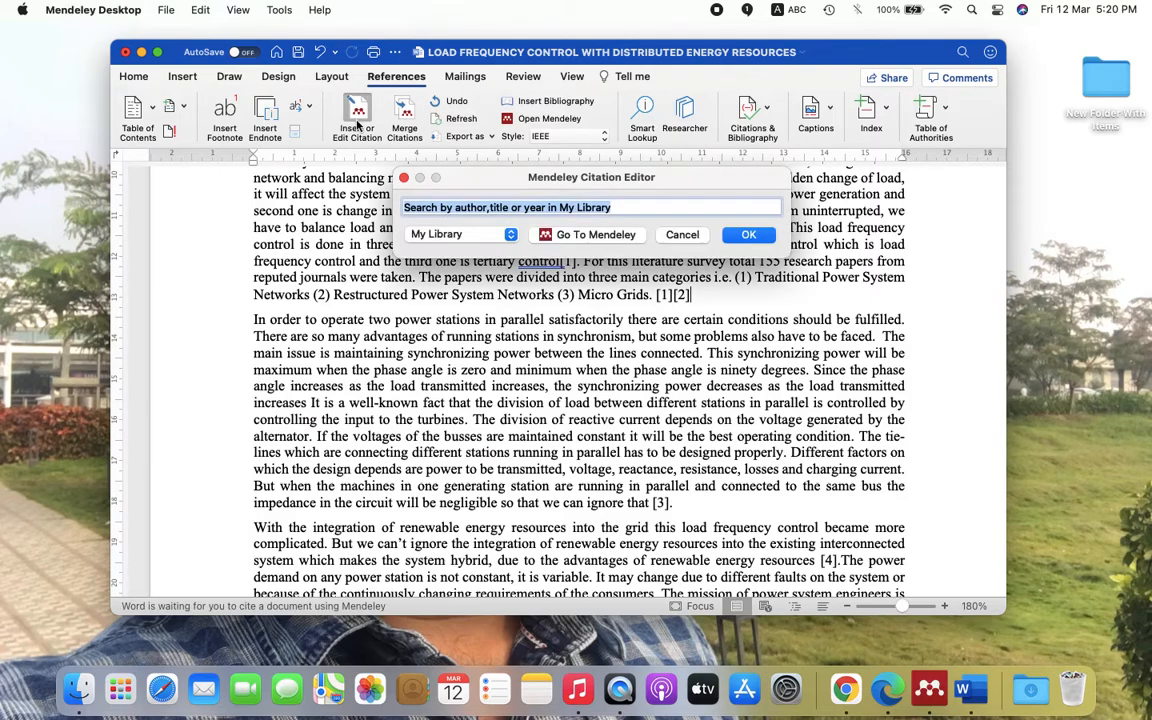
type("ravi")
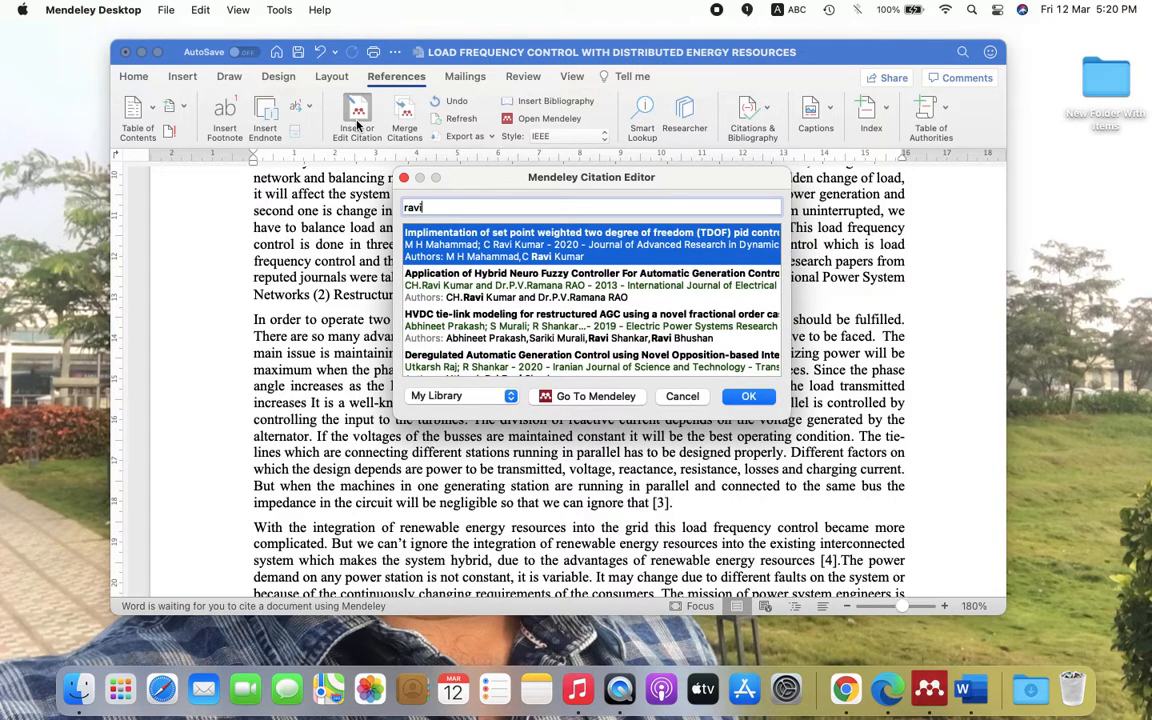
left_click(458, 270)
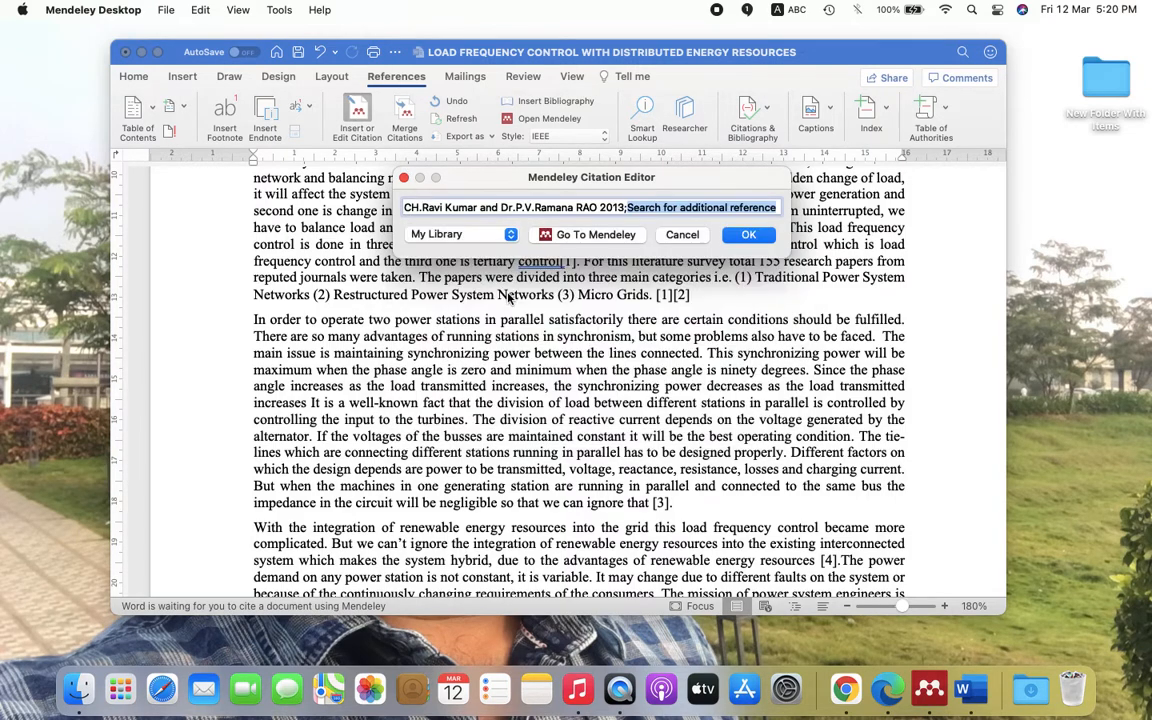
left_click(748, 234)
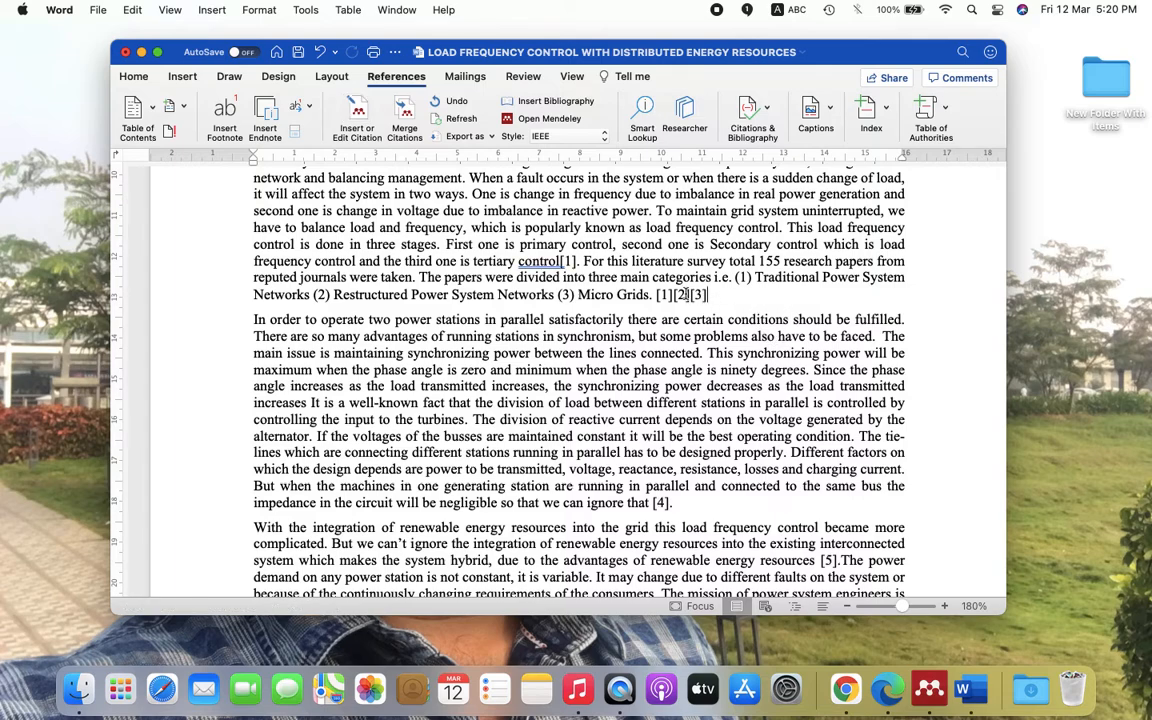
left_click_drag(661, 294, 704, 298)
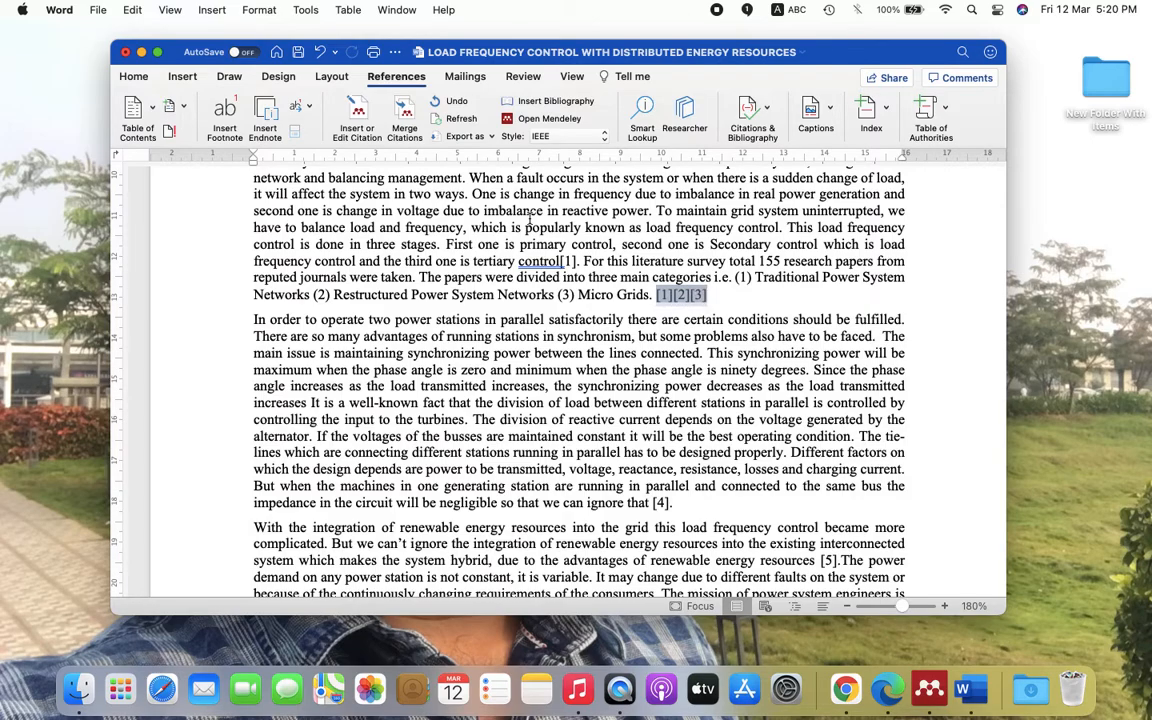
- With Word full screen, merge the selected citations into the single range [1]–[3]
left_click(158, 55)
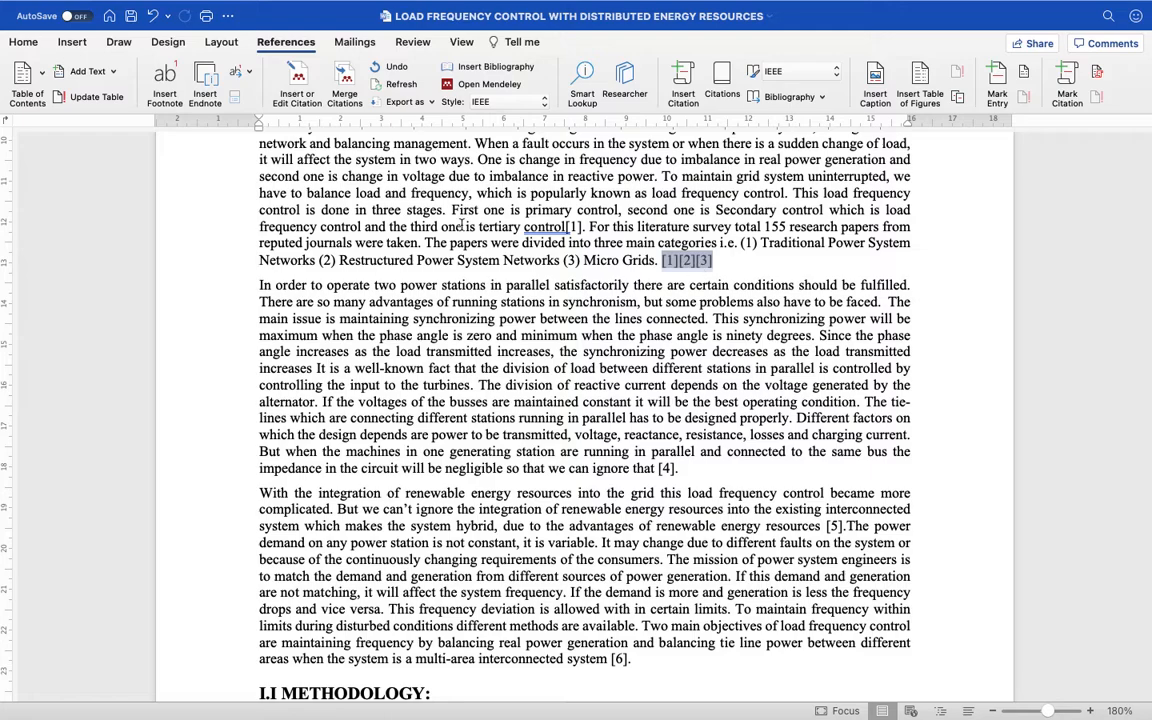
left_click(344, 78)
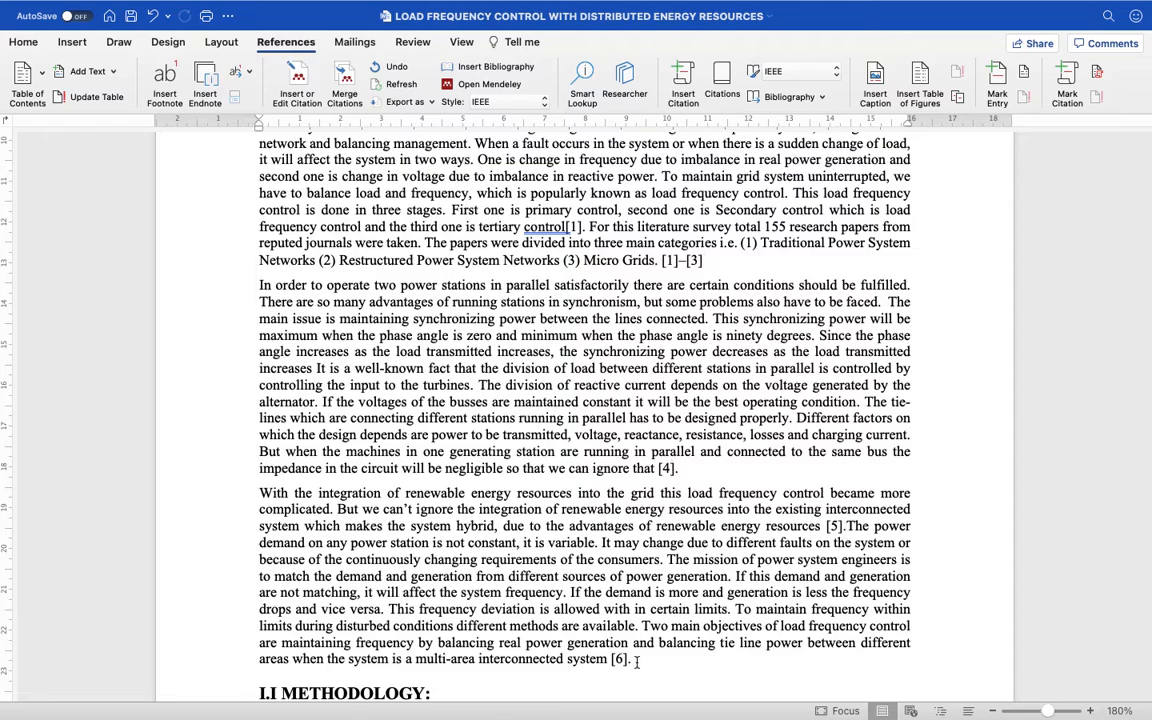
scroll(636, 661, "down", 20)
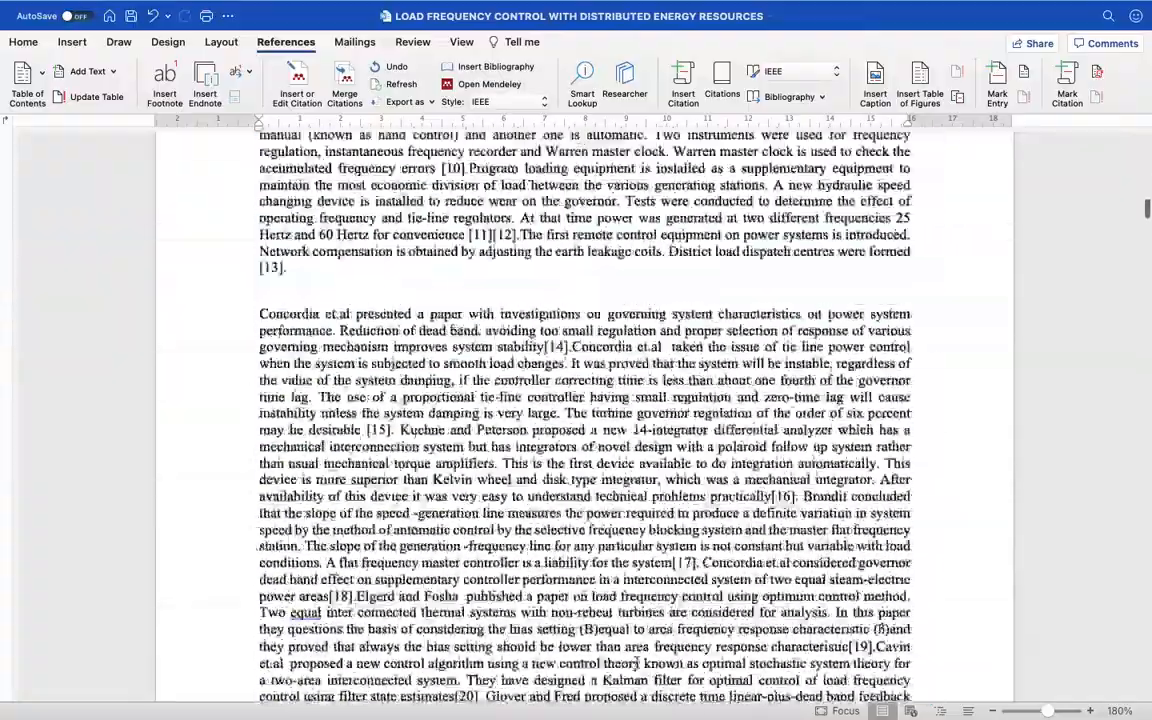
scroll(636, 662, "down", 20)
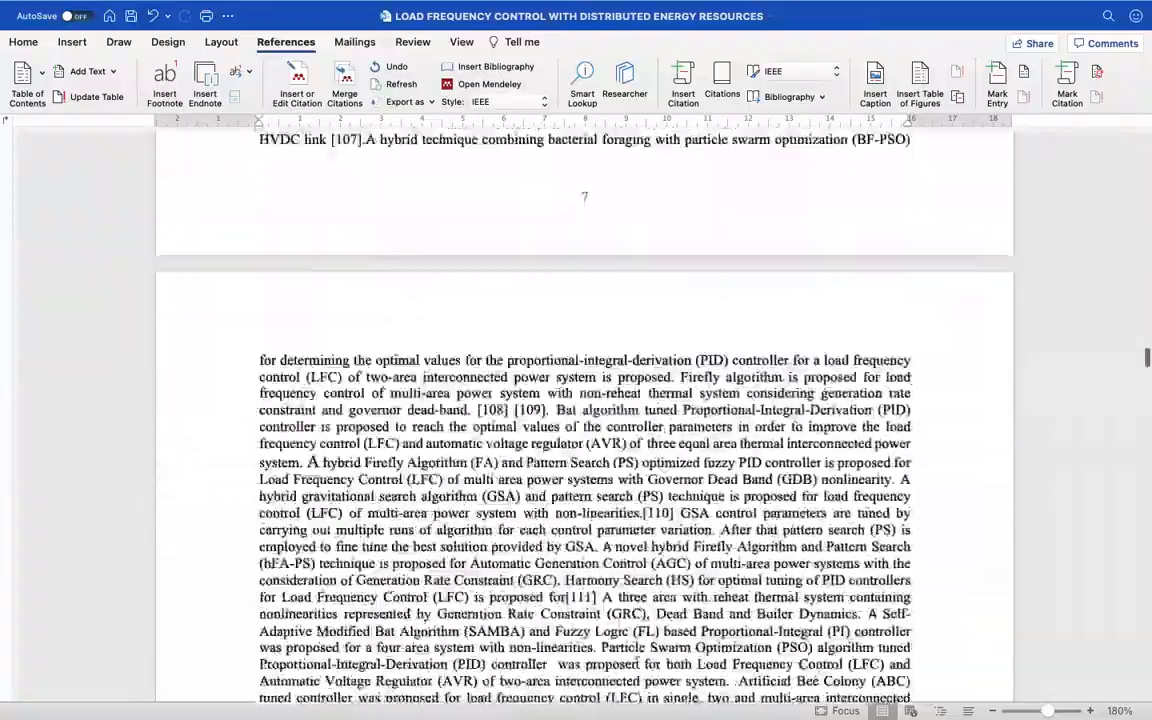
scroll(637, 663, "down", 10)
scroll(251, 507, "up", 9)
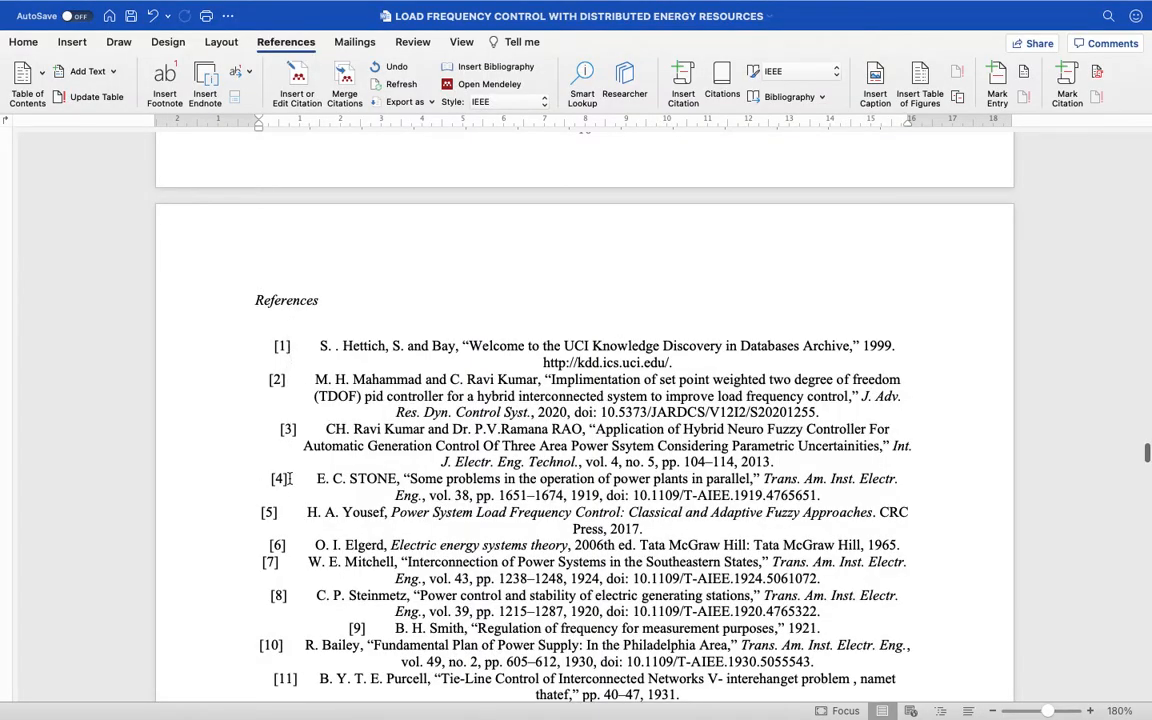
scroll(566, 427, "up", 15)
scroll(566, 410, "up", 20)
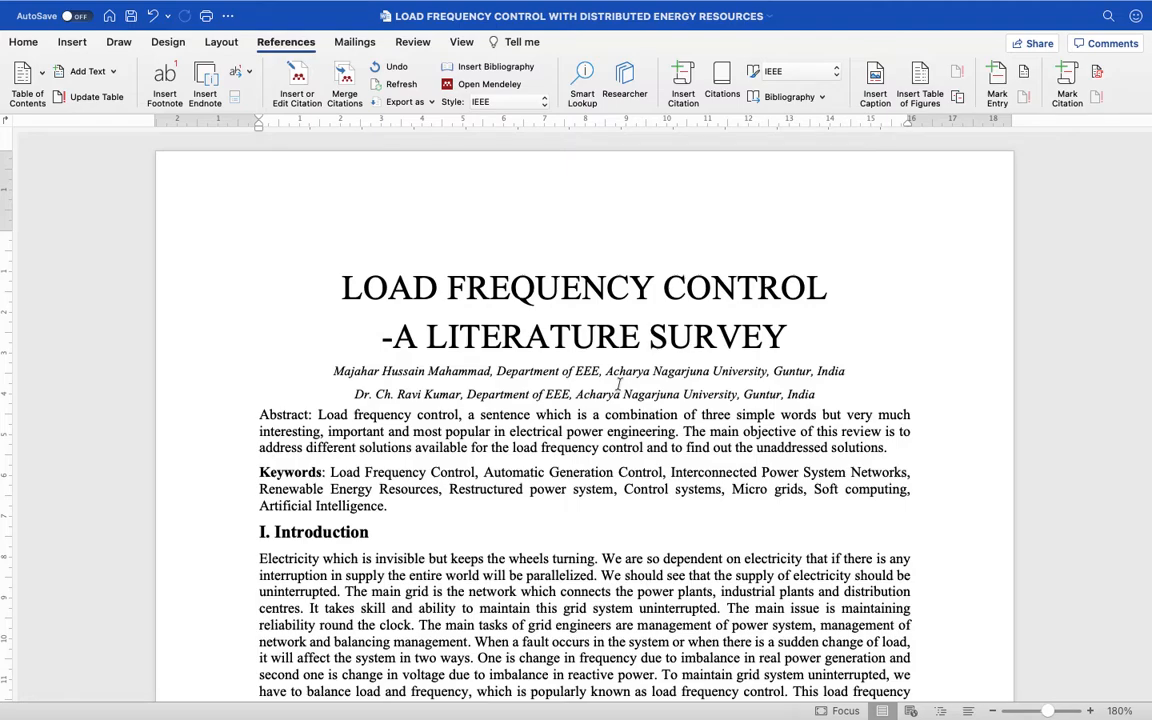
scroll(652, 500, "down", 5)
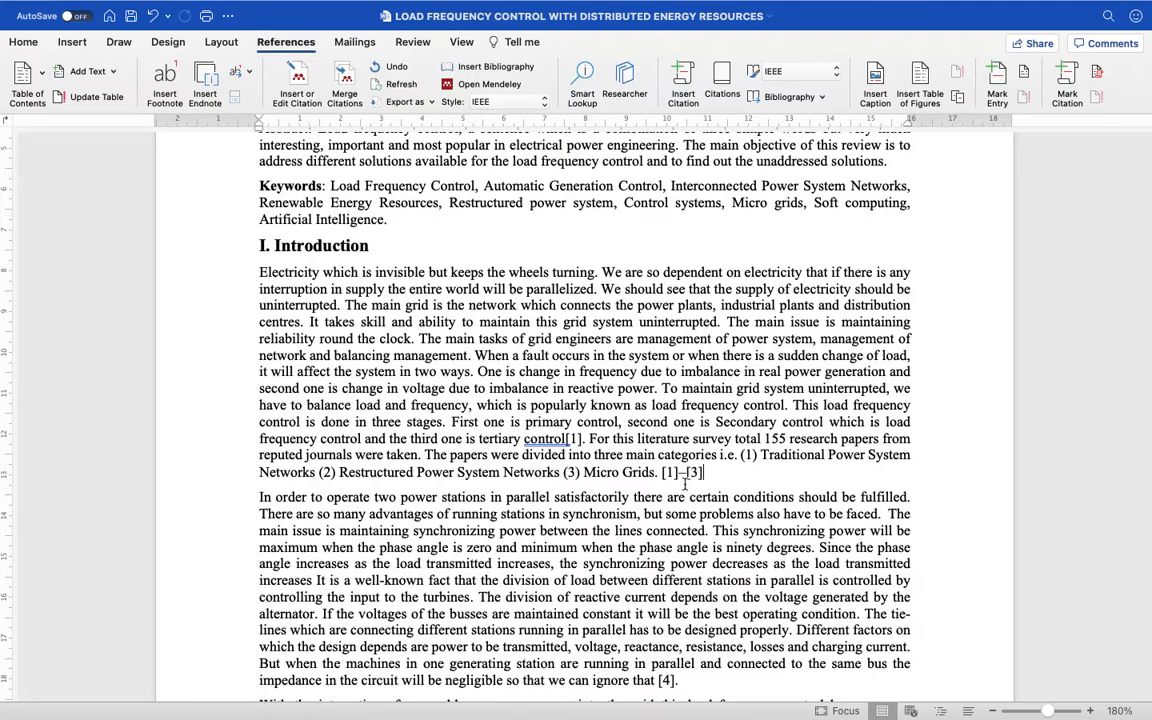
- Choose More Styles from the References tab's Style list to open Mendeley's Citation Styles
left_click(518, 104)
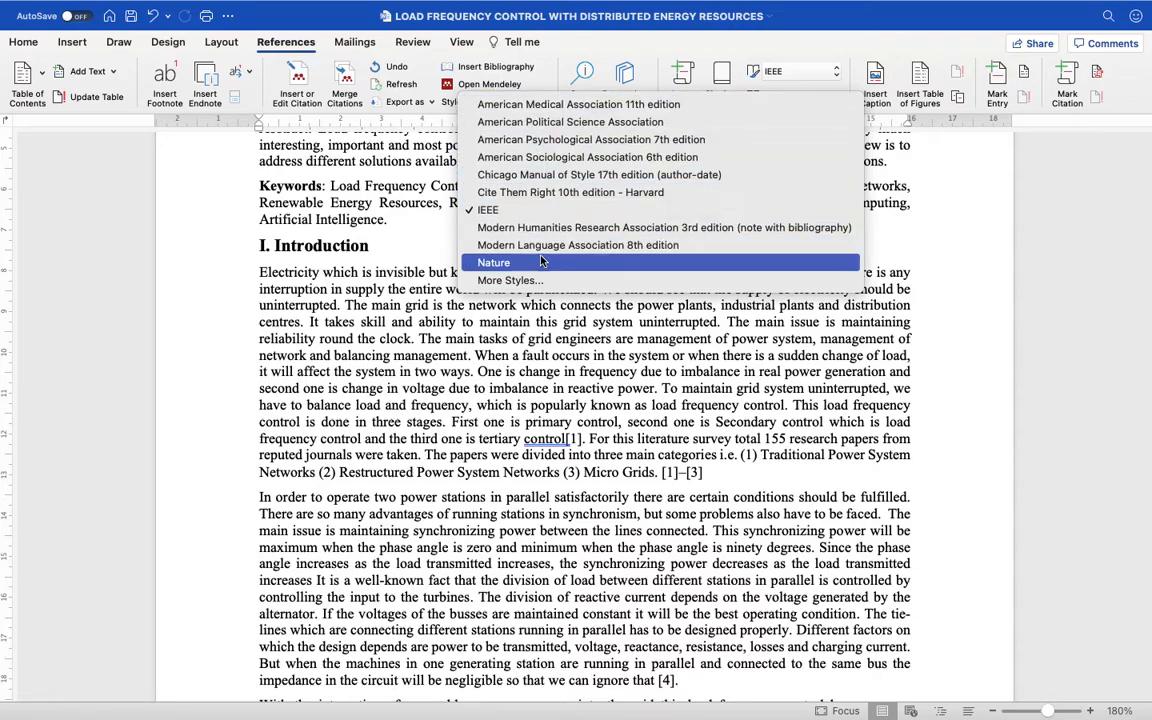
left_click(515, 280)
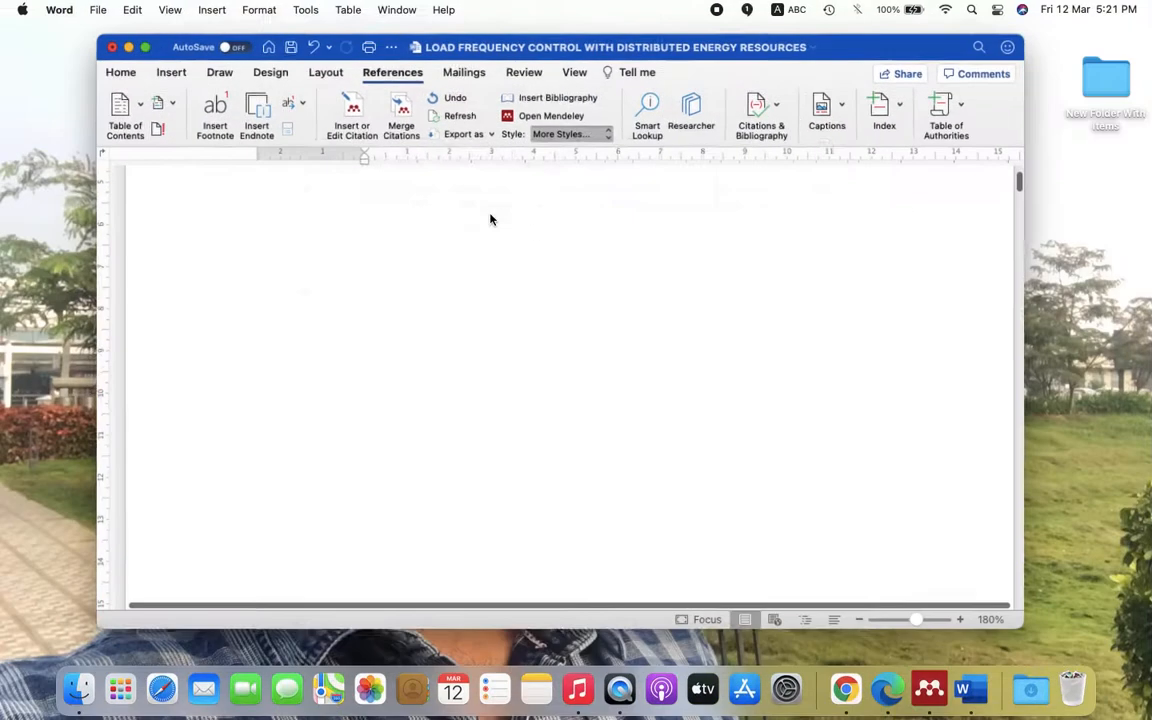
scroll(436, 346, "down", 3)
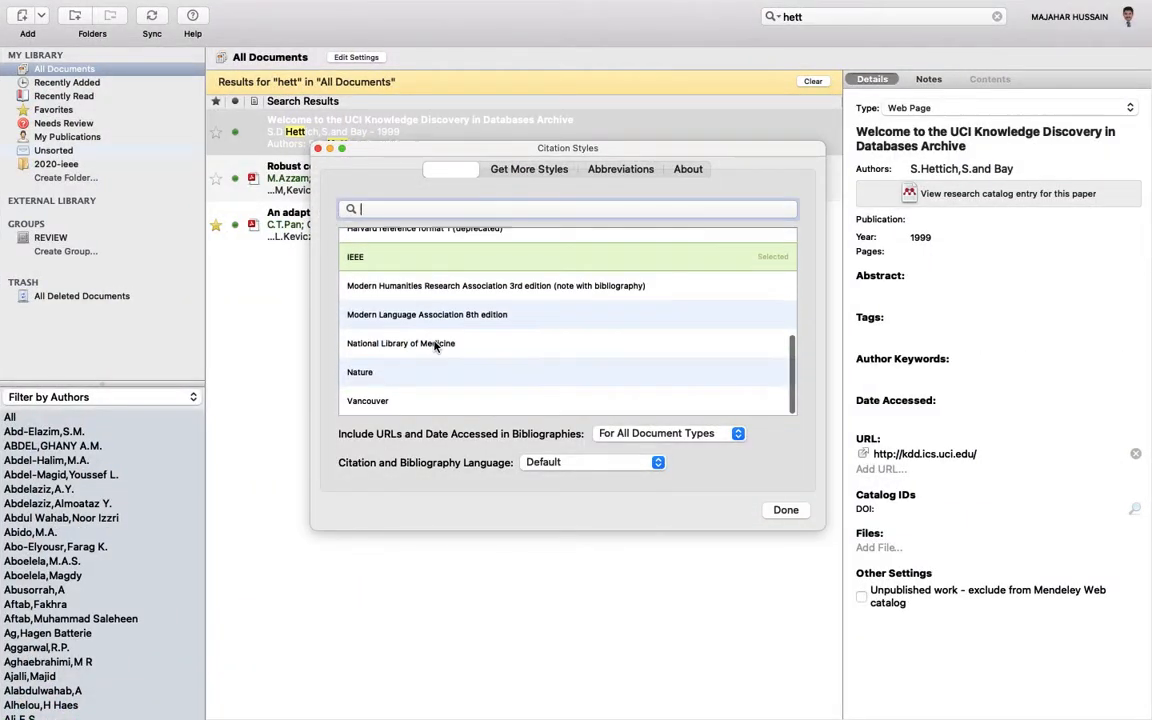
- Search Get More Styles for 'internatio' and install the AEUE - International Journal of Electronics and Communications style
scroll(437, 335, "up", 10)
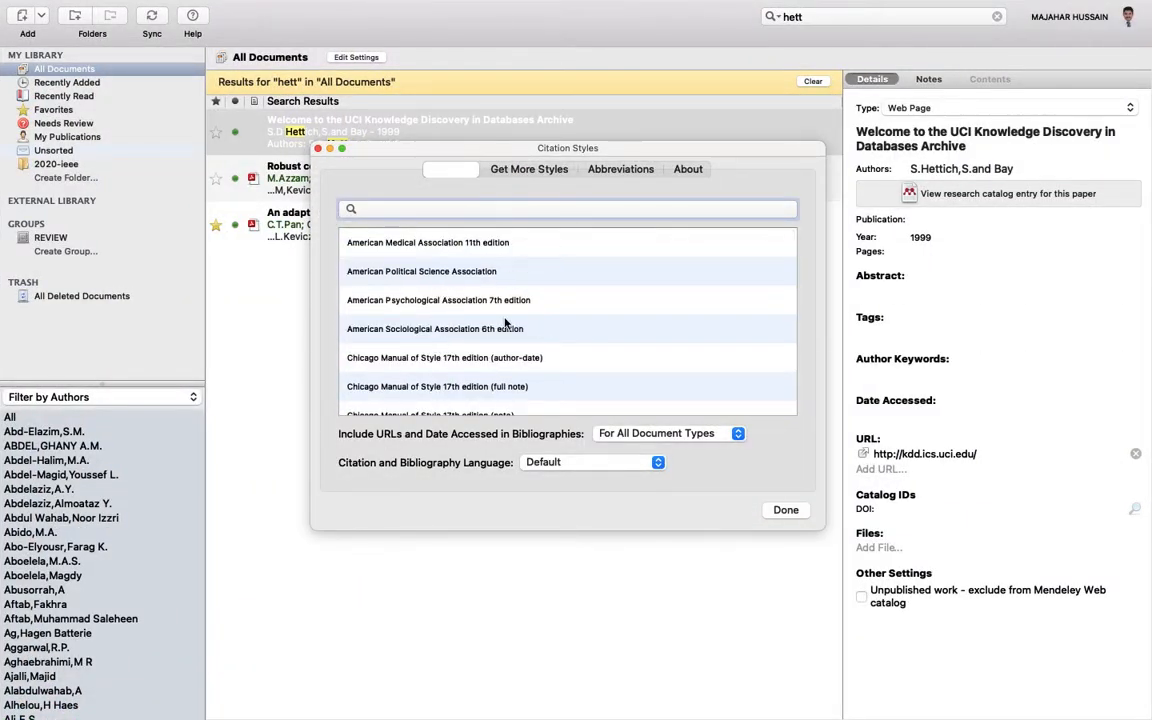
left_click(517, 172)
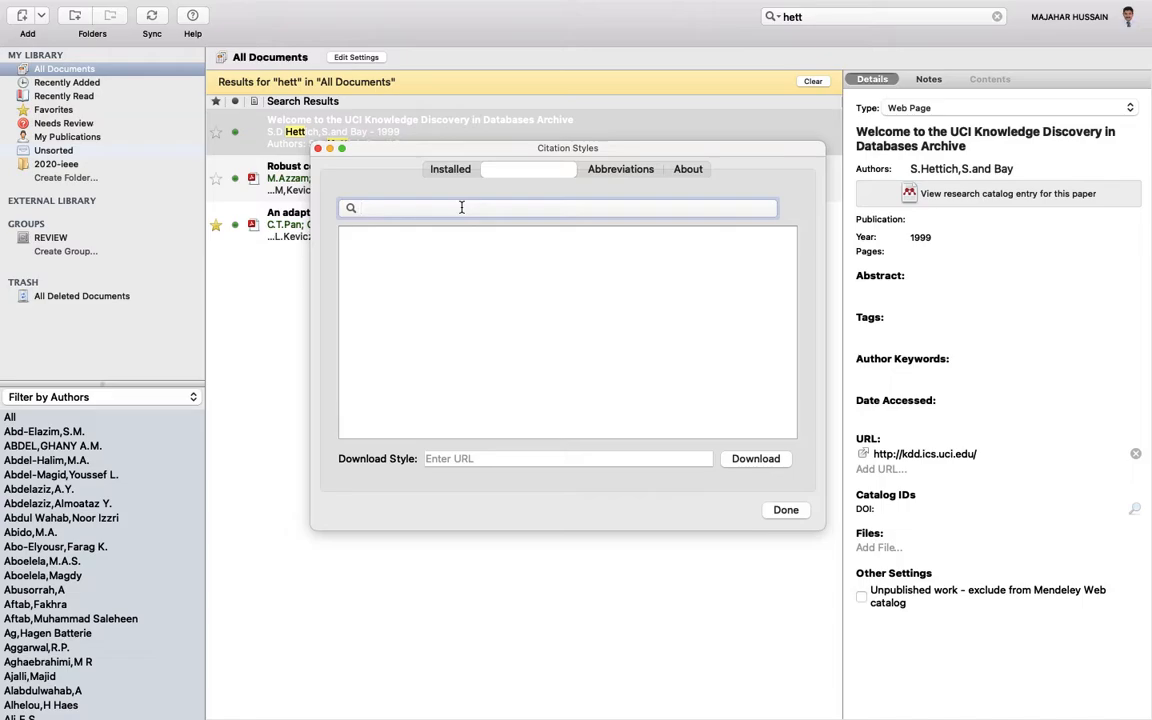
type("inter")
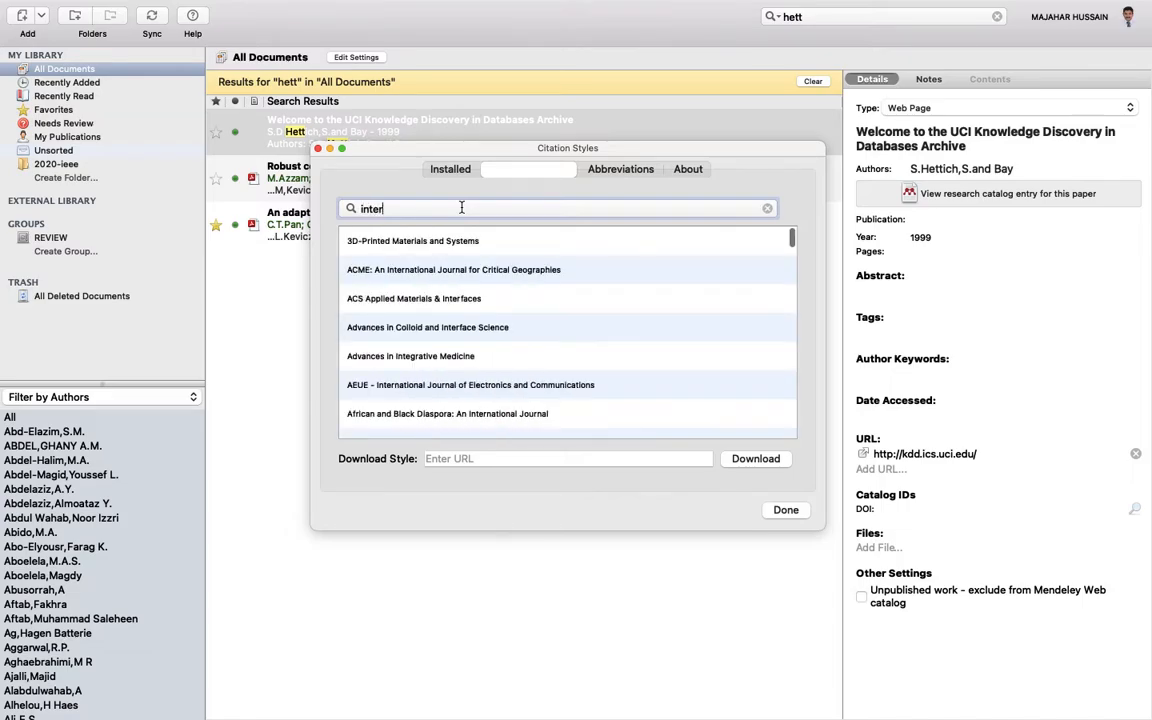
type("natio")
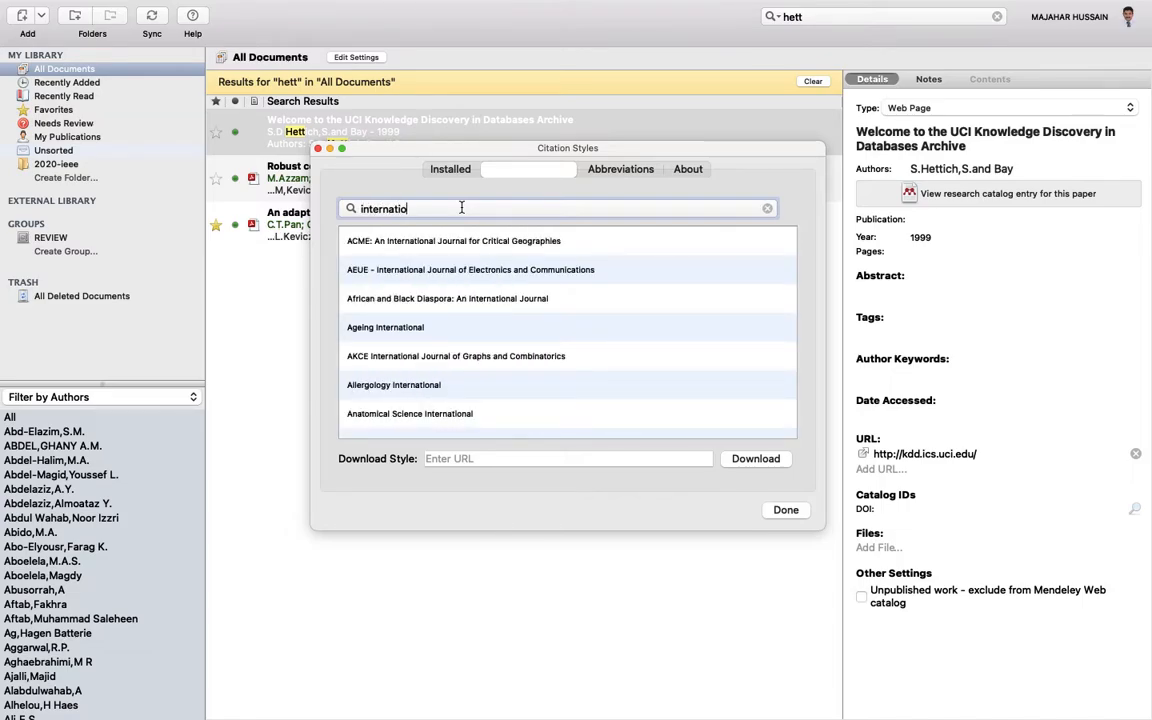
left_click(461, 276)
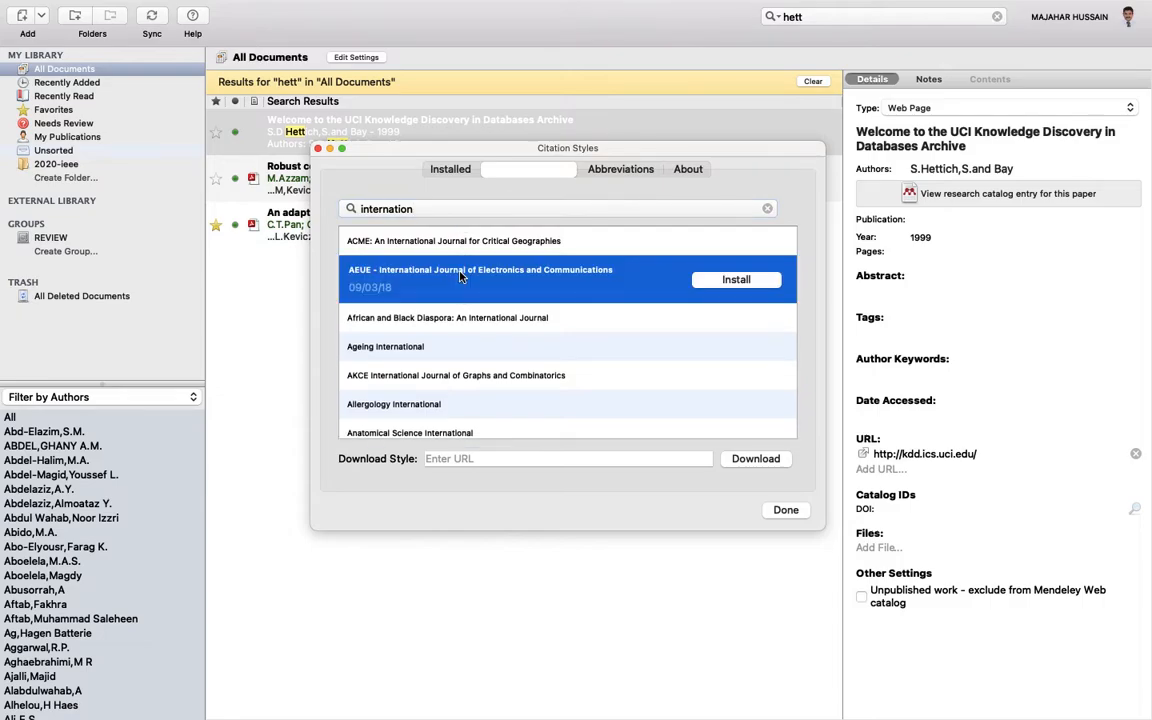
left_click(722, 281)
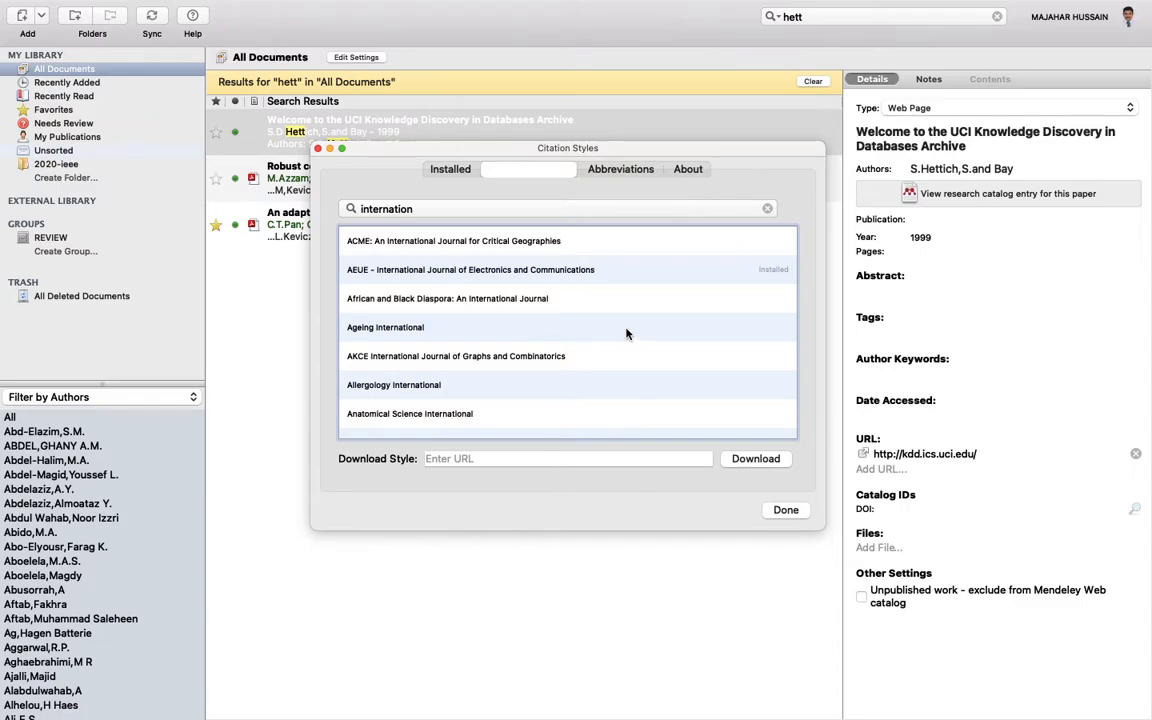
left_click(785, 511)
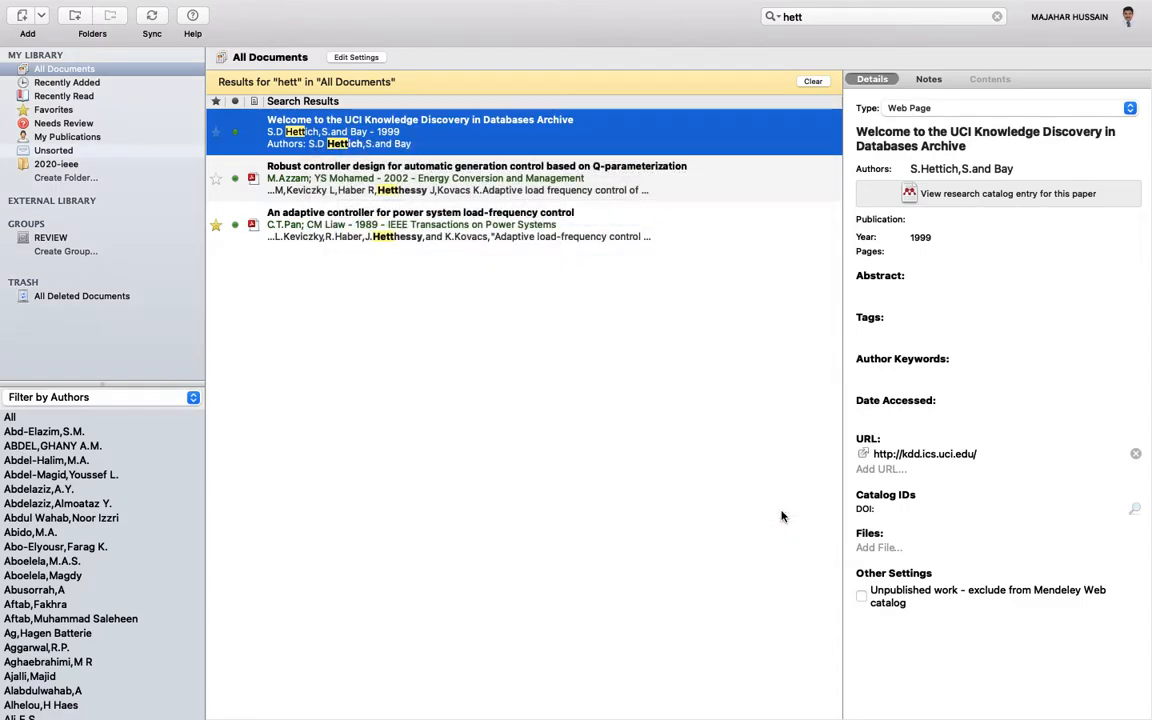
- Return to the Word survey, retry past the Mendeley warning, and open the Style list
key("ctrl+Up")
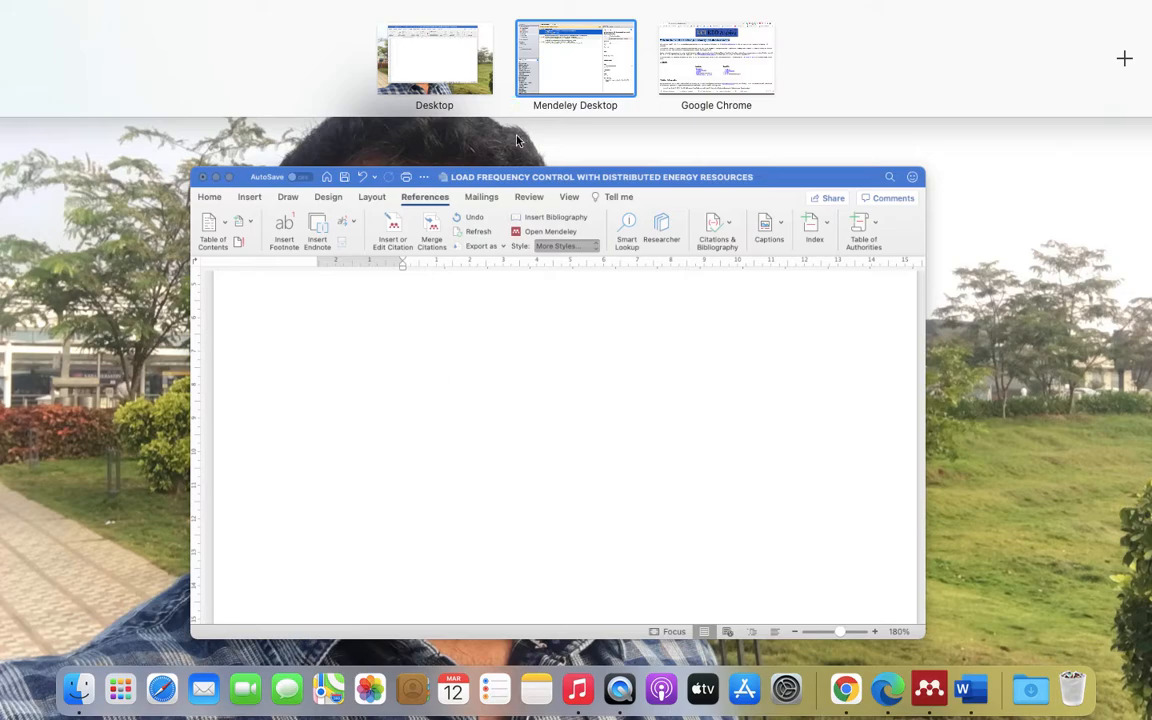
left_click(503, 223)
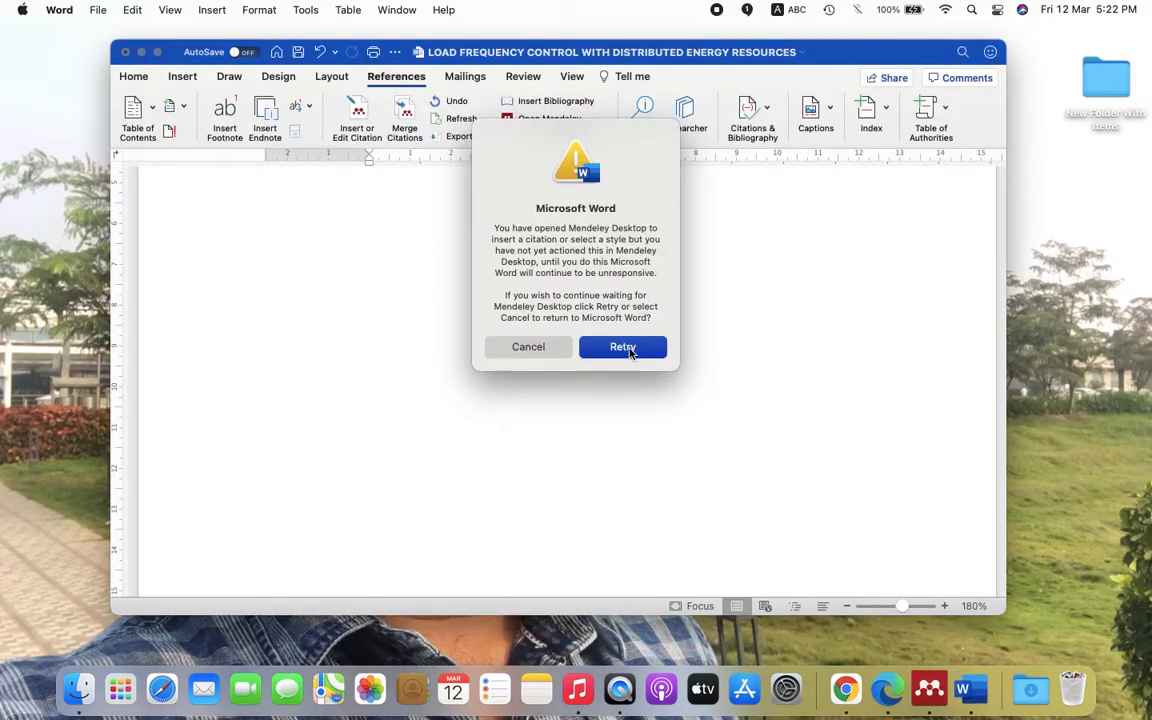
left_click(624, 347)
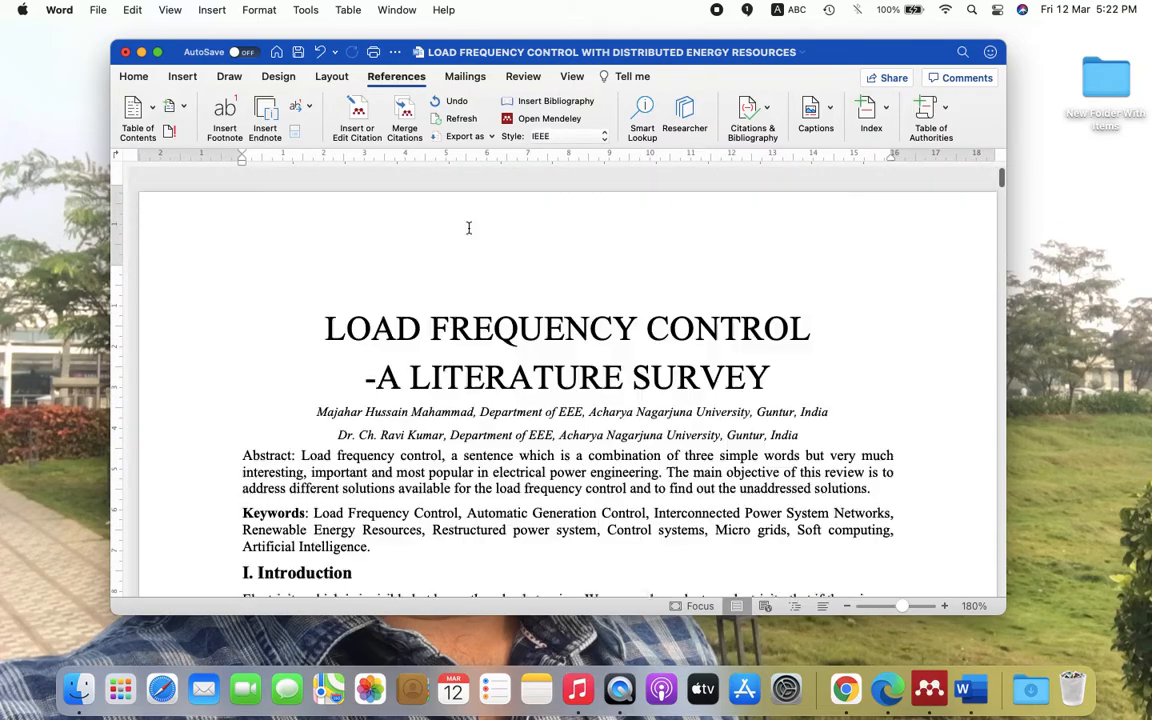
left_click(568, 137)
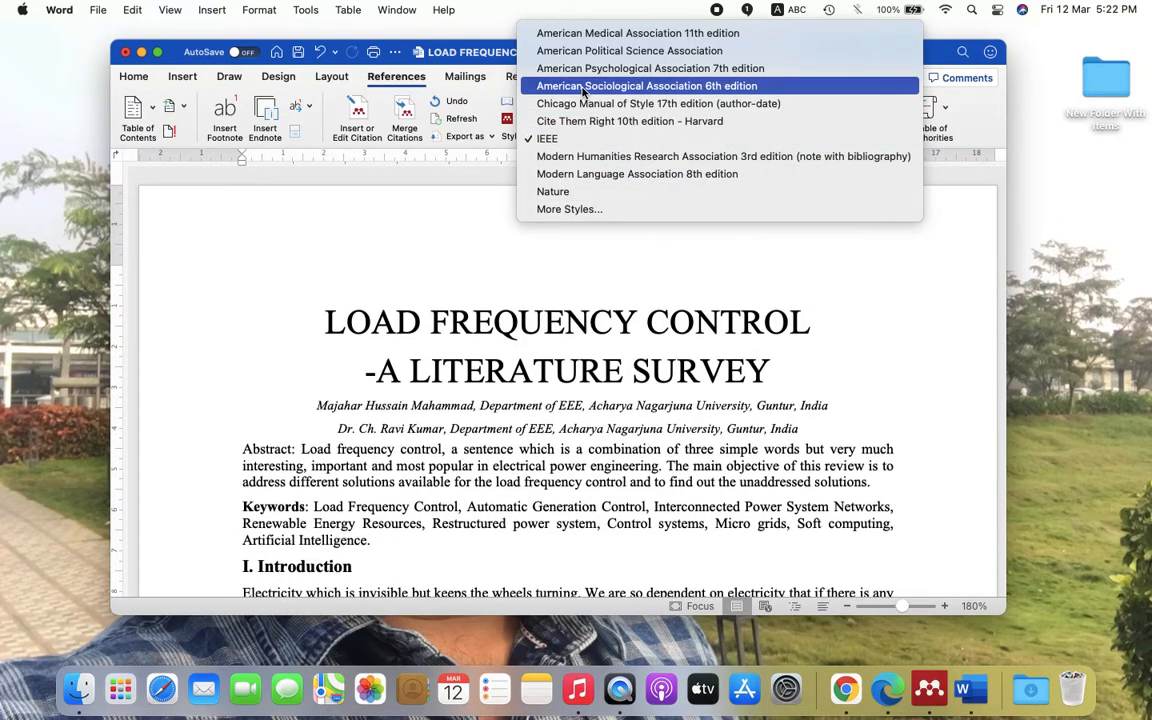
- Find the AEUE journal style by searching 'in' and use it for the document's citations
left_click(586, 209)
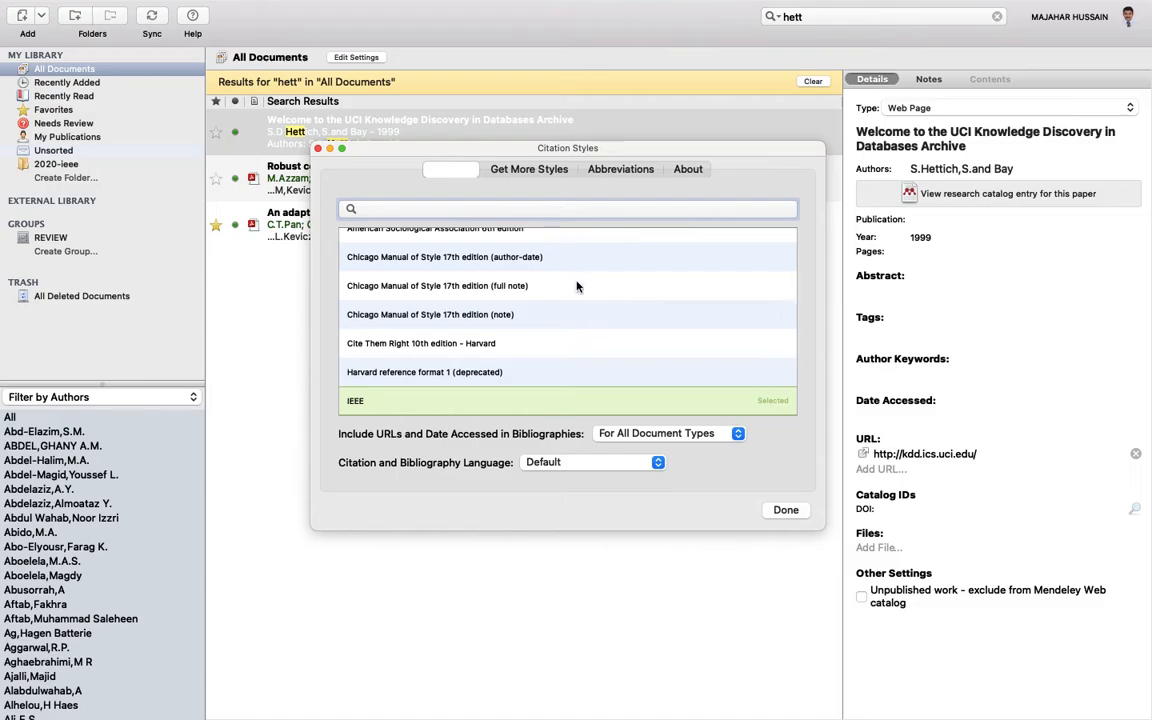
type("in")
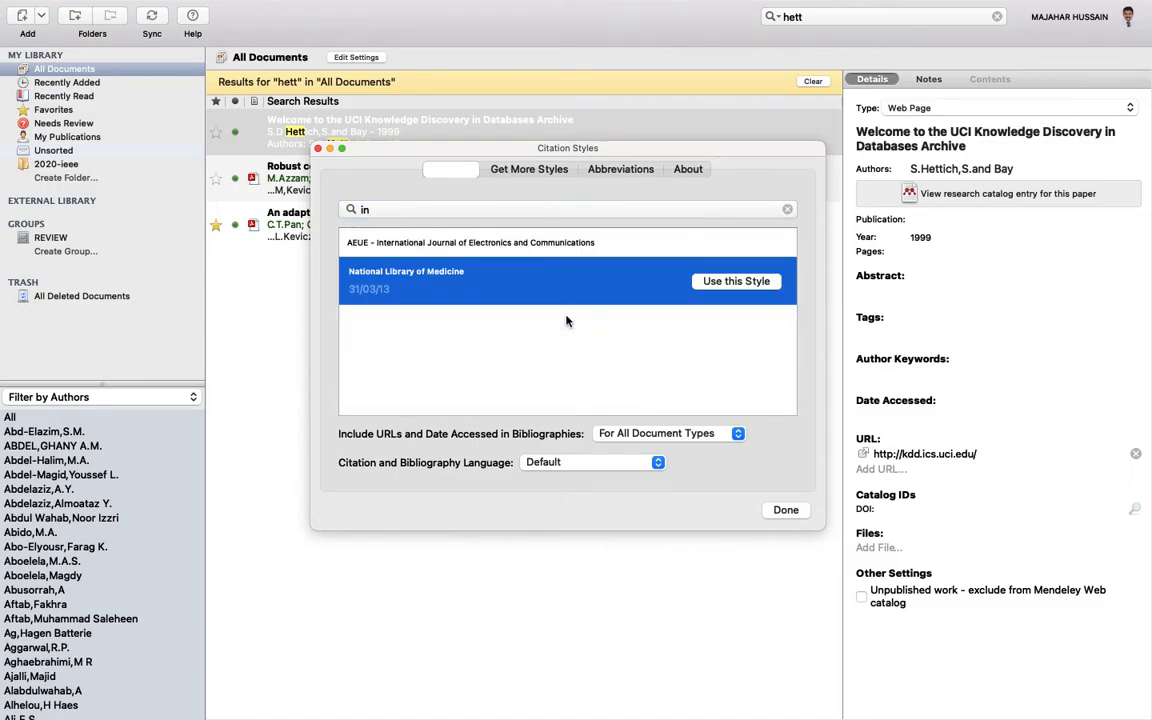
left_click(505, 245)
left_click(736, 252)
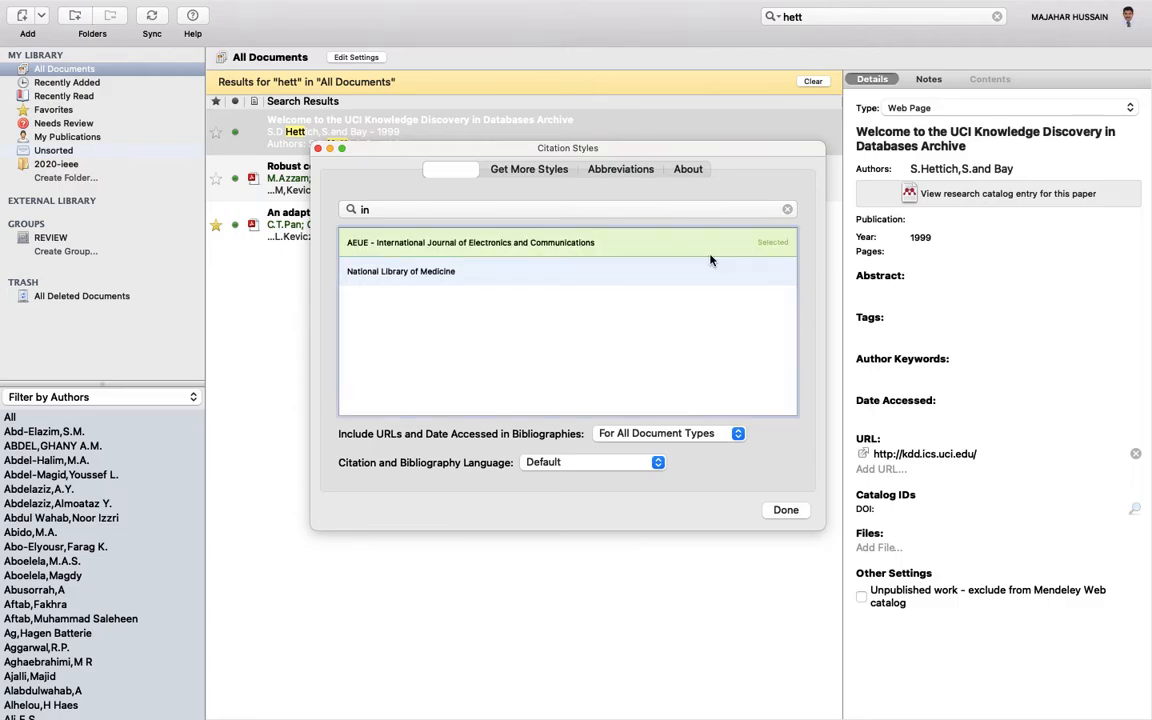
left_click(785, 511)
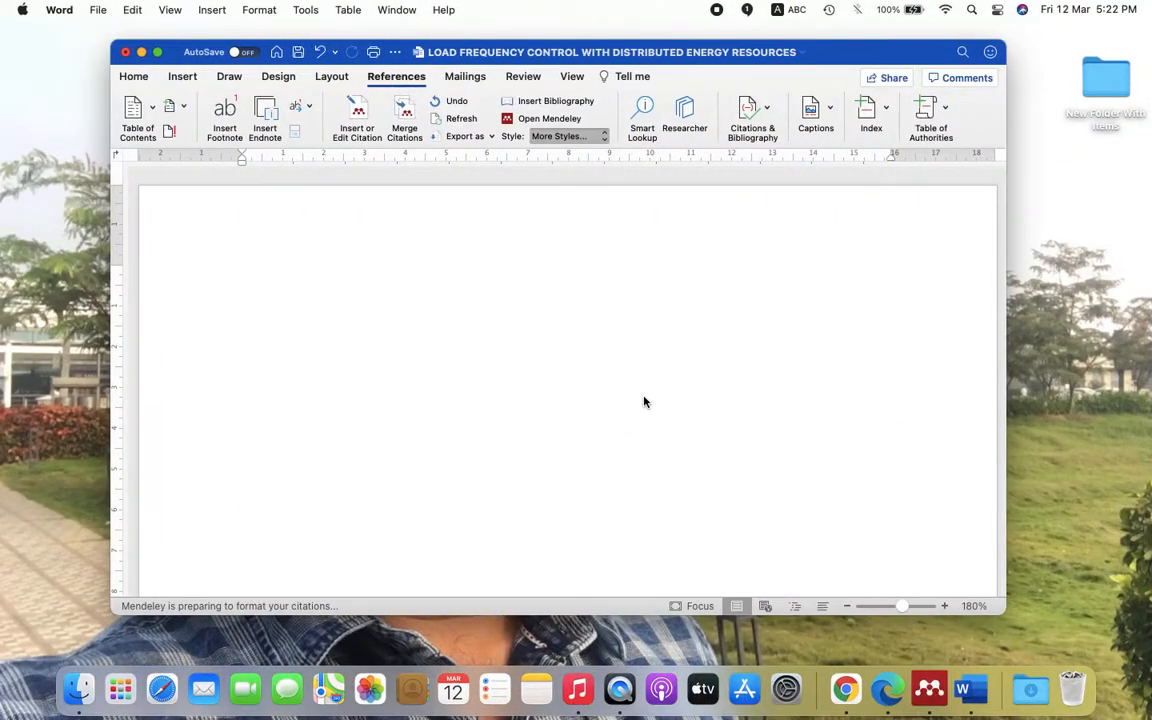
- Make the document full screen and switch its citation style back to IEEE
left_click(157, 52)
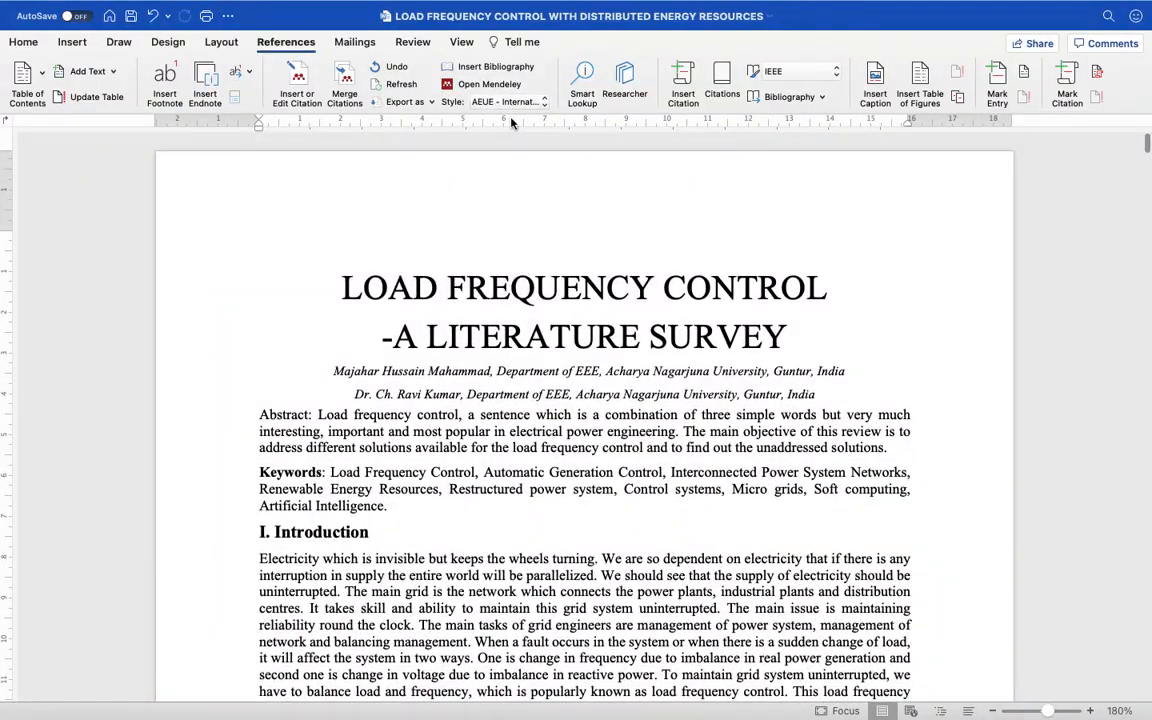
left_click(541, 103)
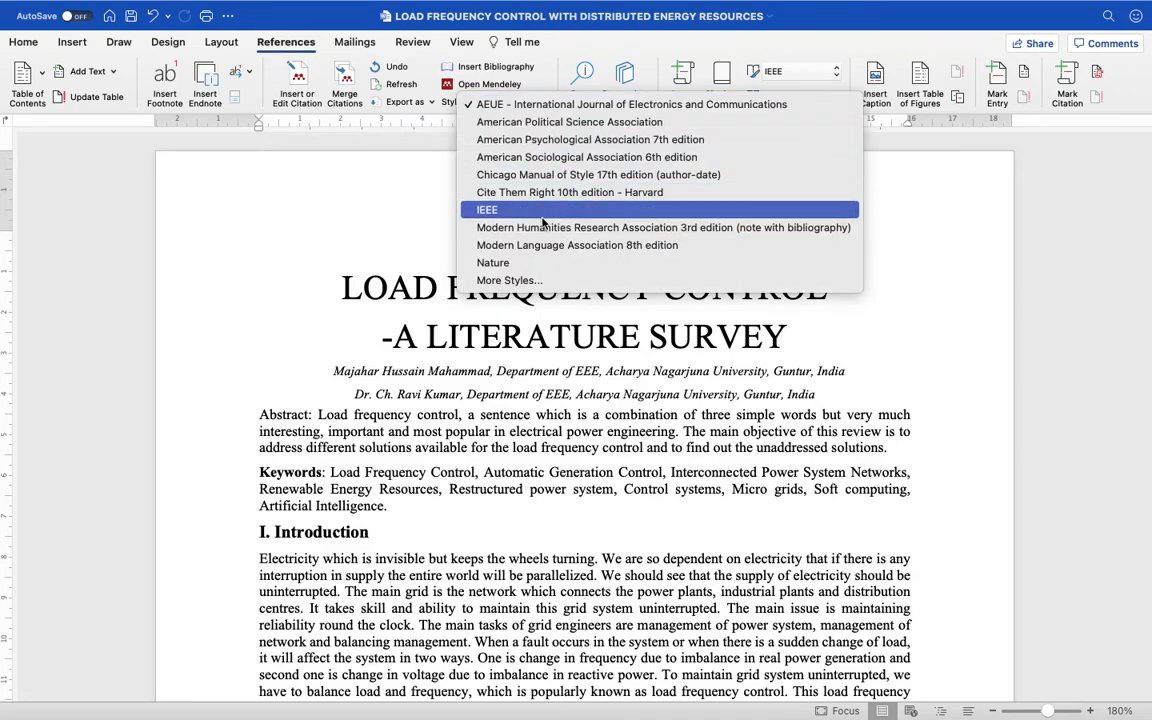
left_click(500, 208)
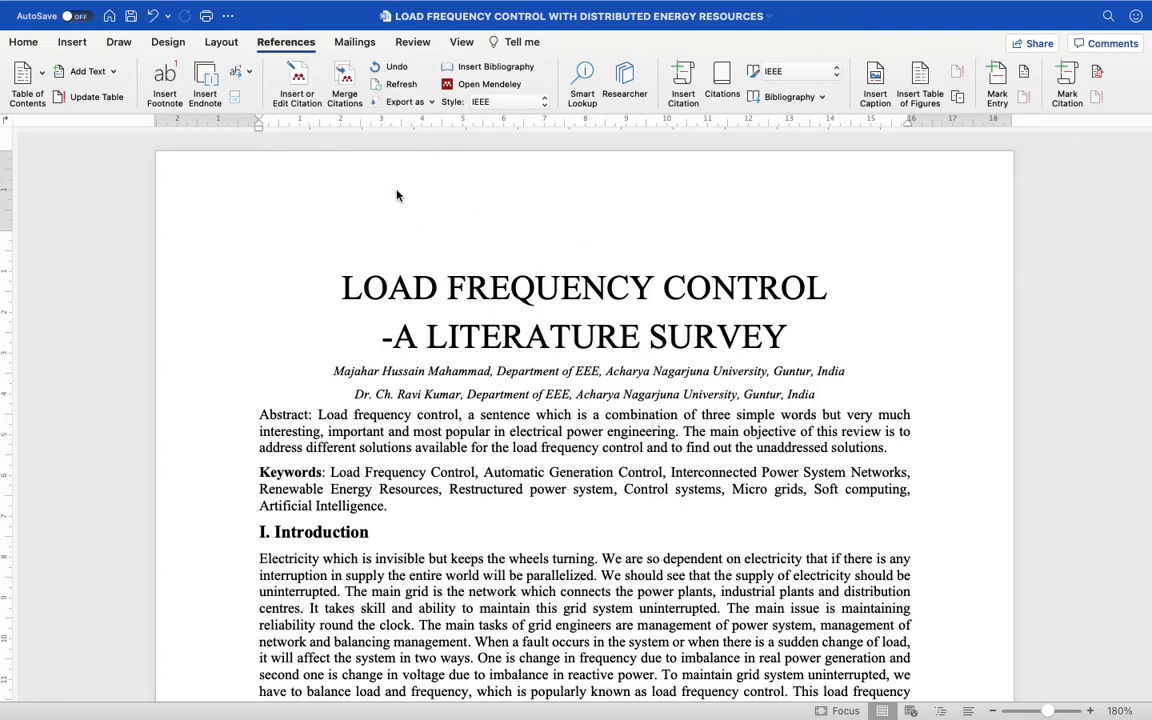
- Exit full screen and minimize the Word literature-survey window
mouse_move(188, 5)
left_click(47, 37)
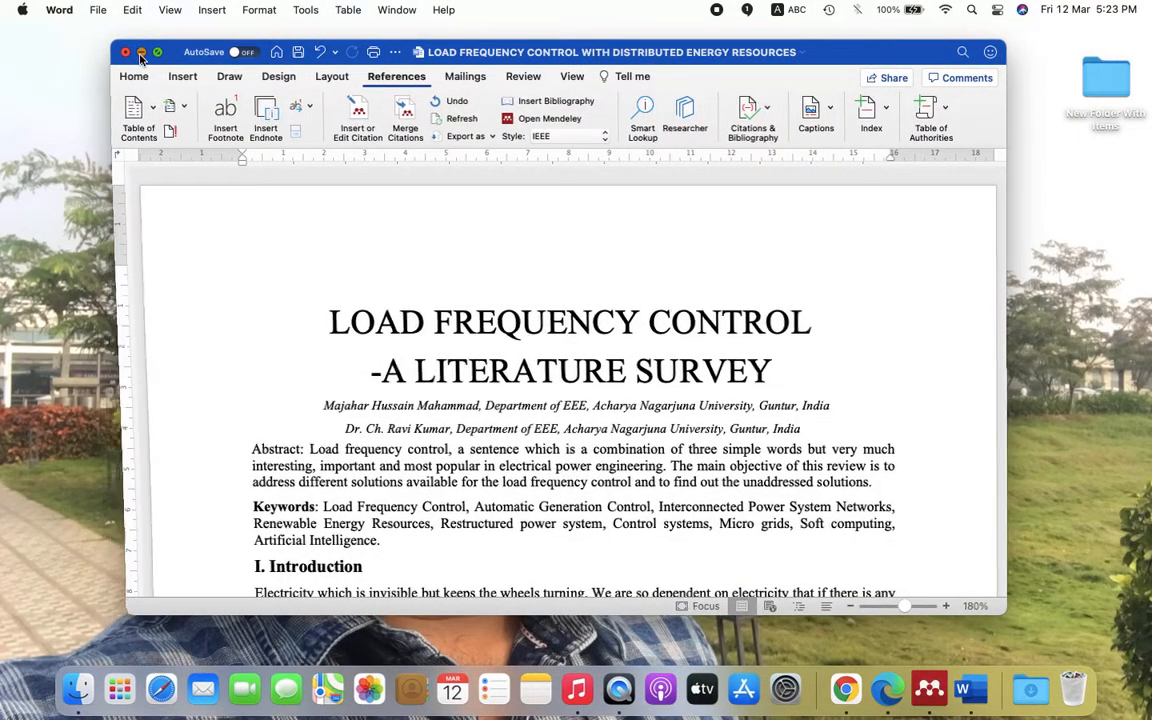
left_click(141, 53)
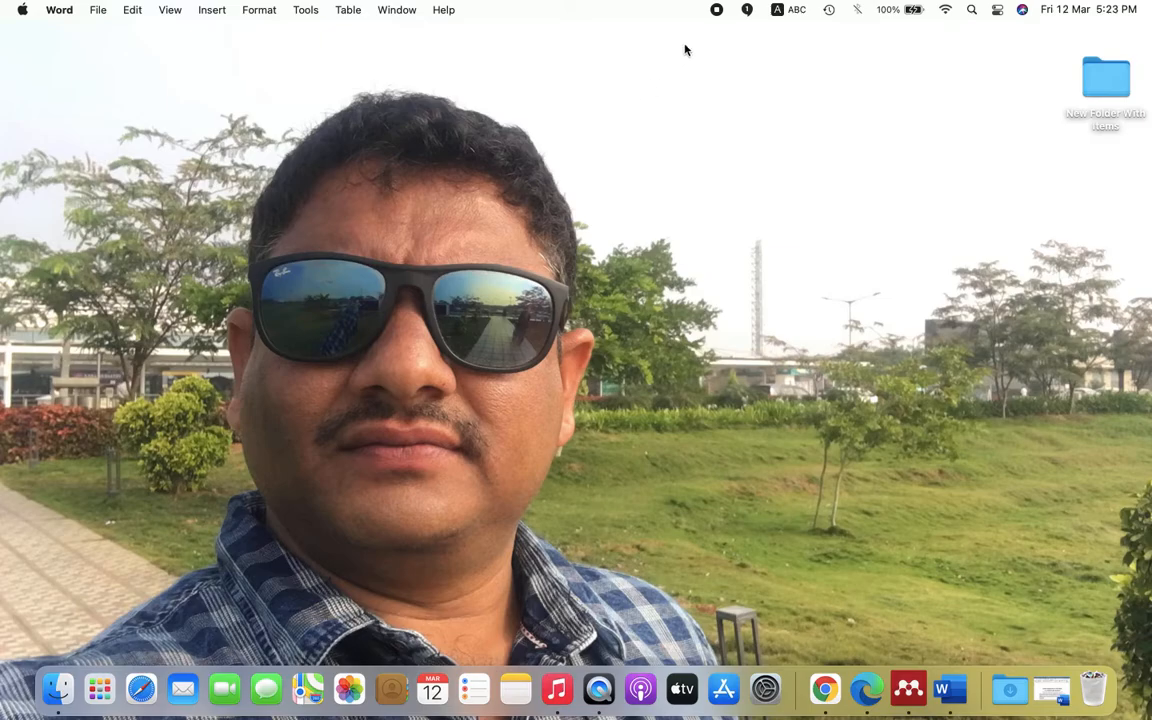